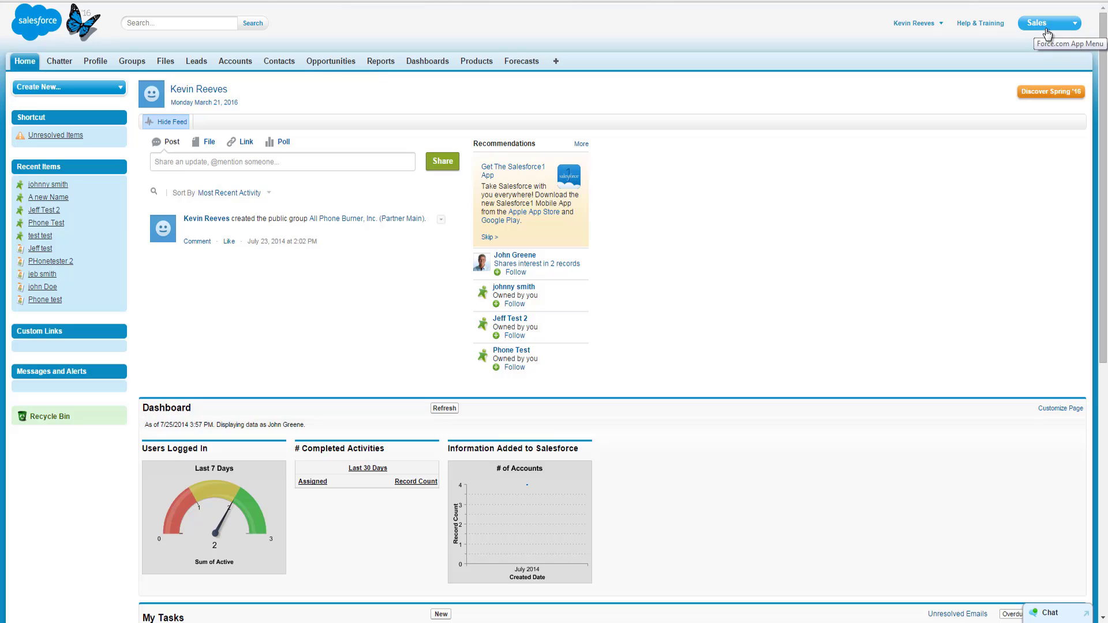
Step: Open the AppExchange from Salesforce, search for "Phoneburner" and open its app listing
{"action": "left_click", "coordinate": [1046, 32]}
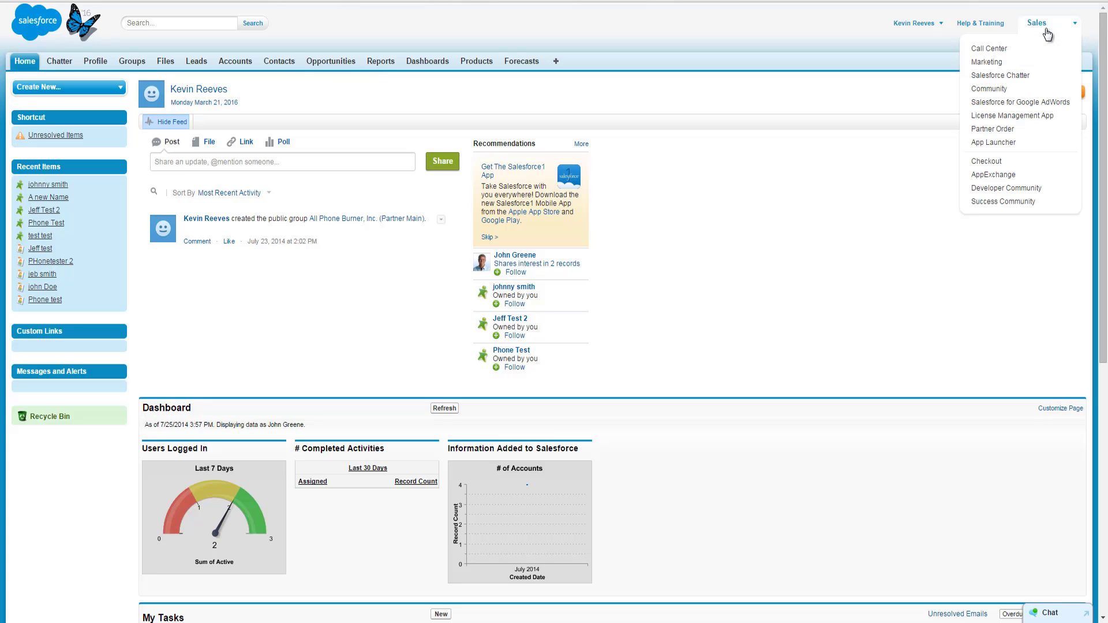
{"action": "left_click", "coordinate": [1013, 174]}
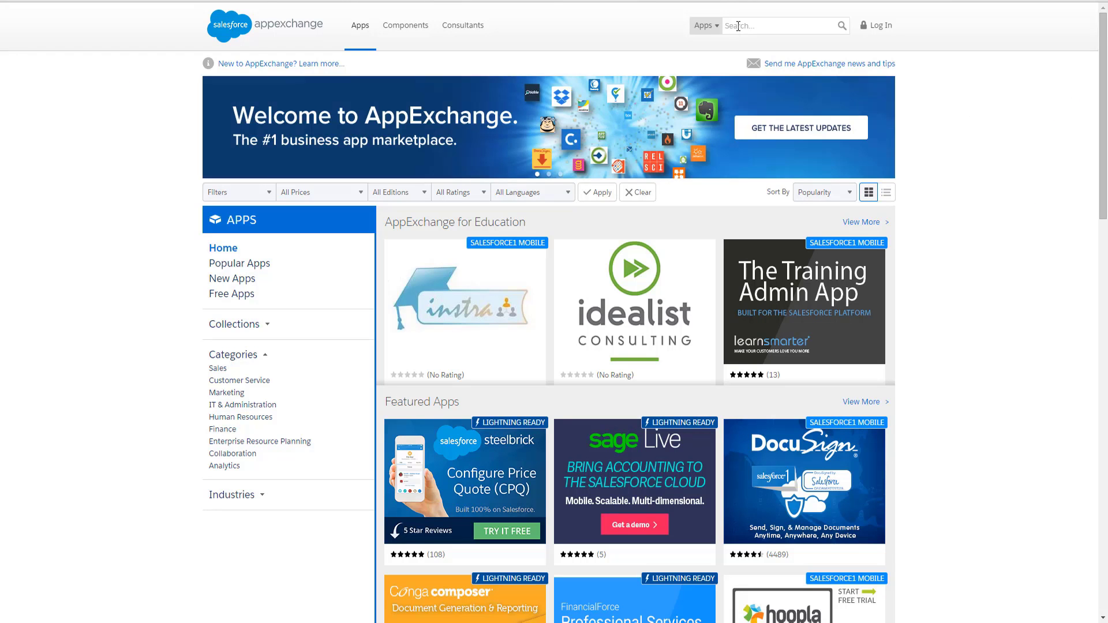
{"action": "left_click", "coordinate": [738, 26]}
{"action": "type", "text": "Phoneburner"}
{"action": "key", "text": "Return"}
{"action": "left_click", "coordinate": [476, 161]}
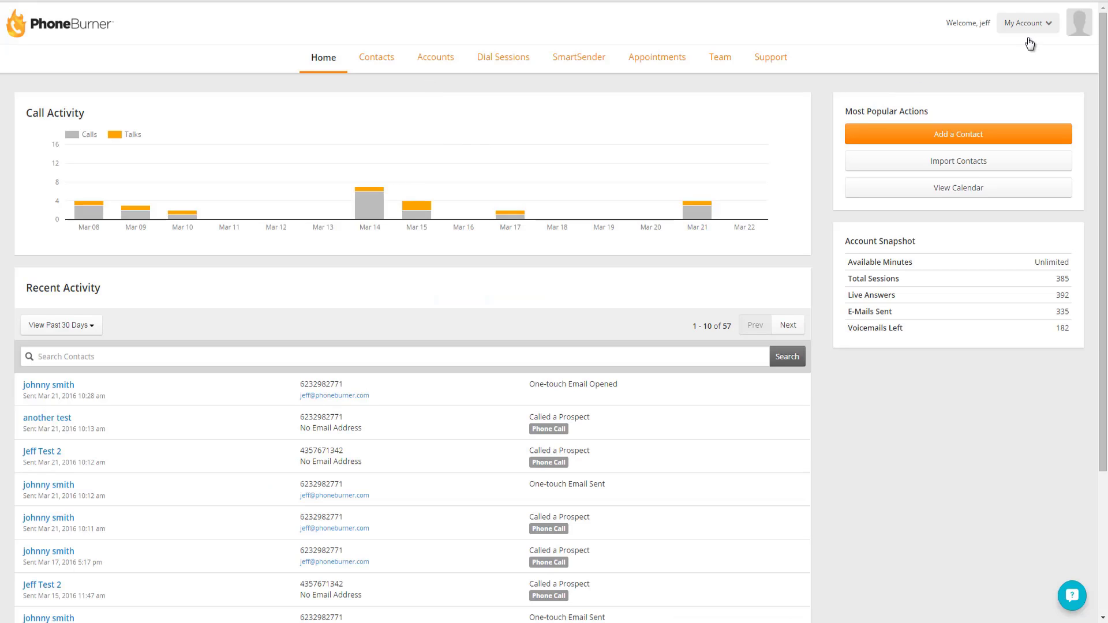
Step: In the PhoneBurner account, open the Salesforce Integration settings and view the AppExchange listing from there
{"action": "left_click", "coordinate": [1022, 26]}
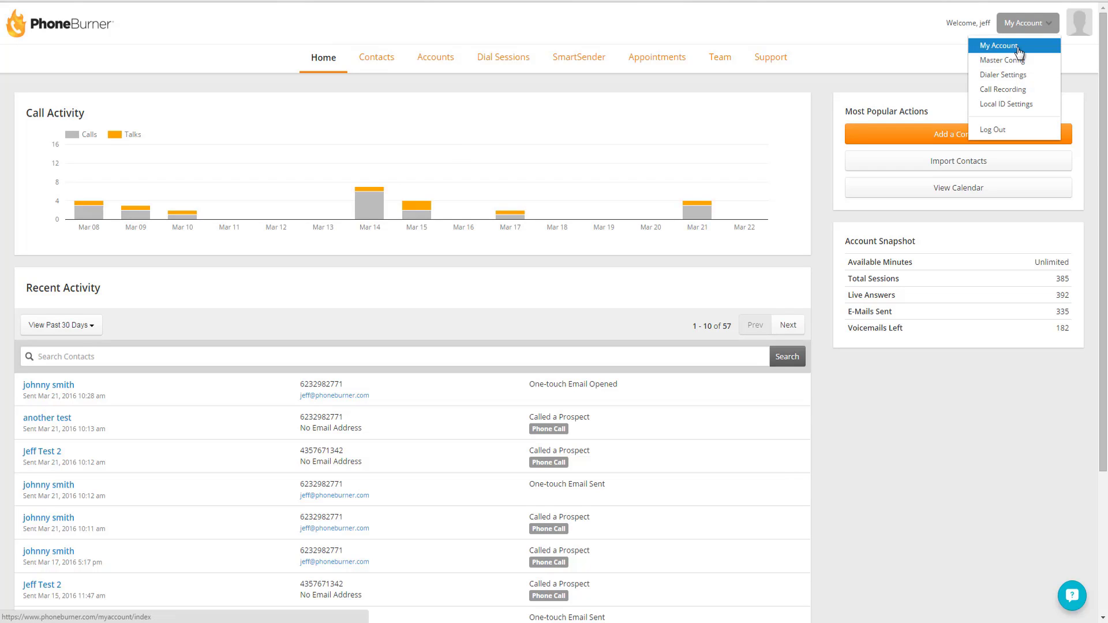
{"action": "left_click", "coordinate": [999, 49]}
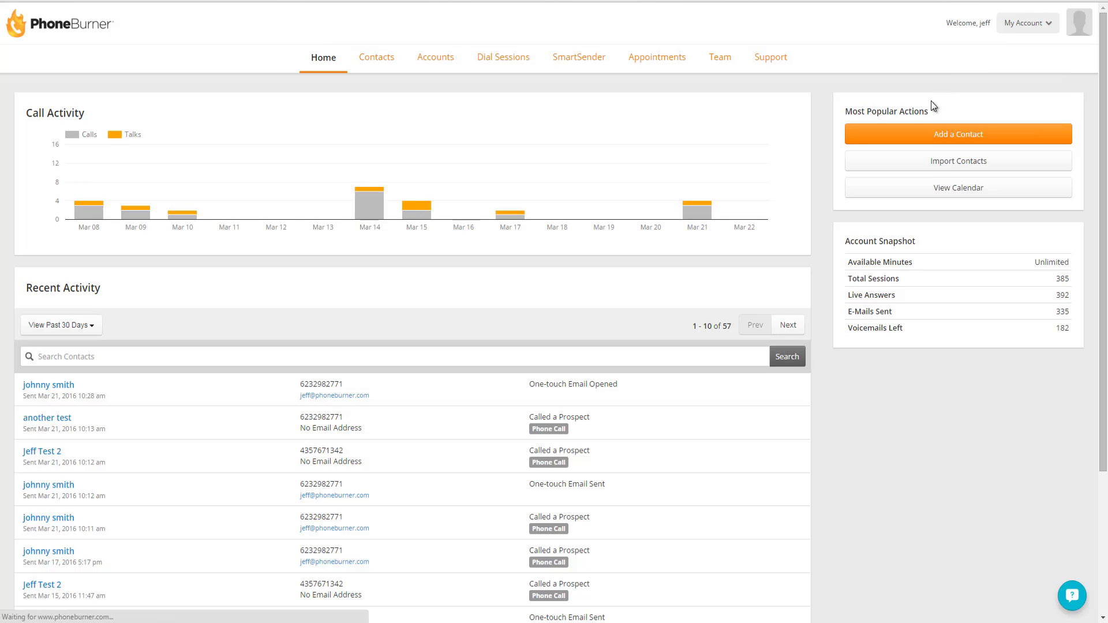
{"action": "scroll", "coordinate": [727, 260], "scroll_direction": "down", "scroll_amount": 5}
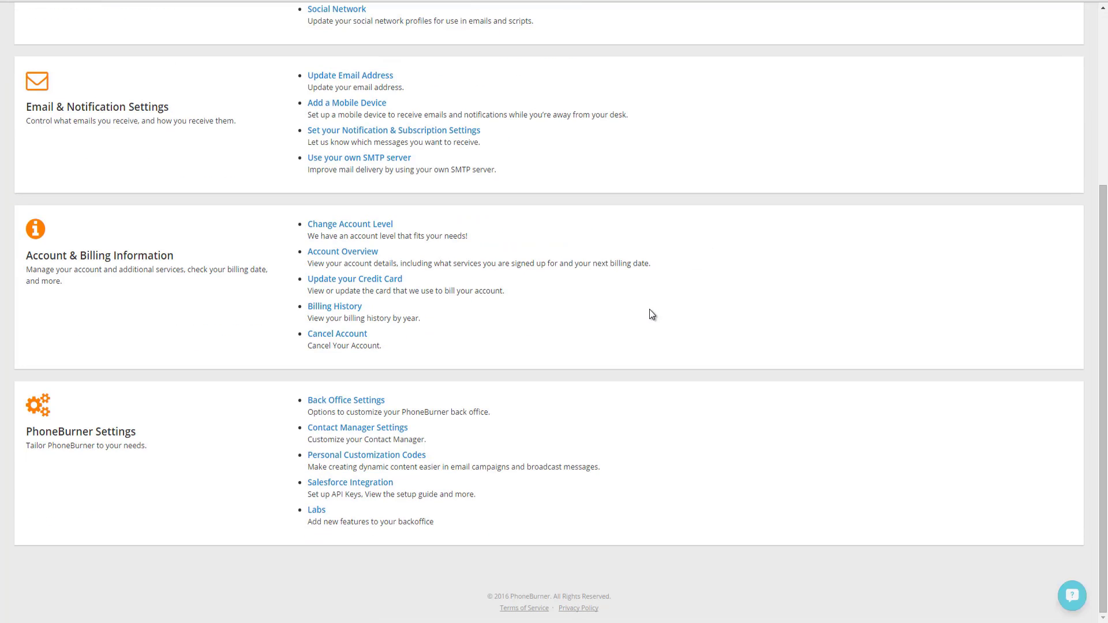
{"action": "left_click", "coordinate": [353, 484]}
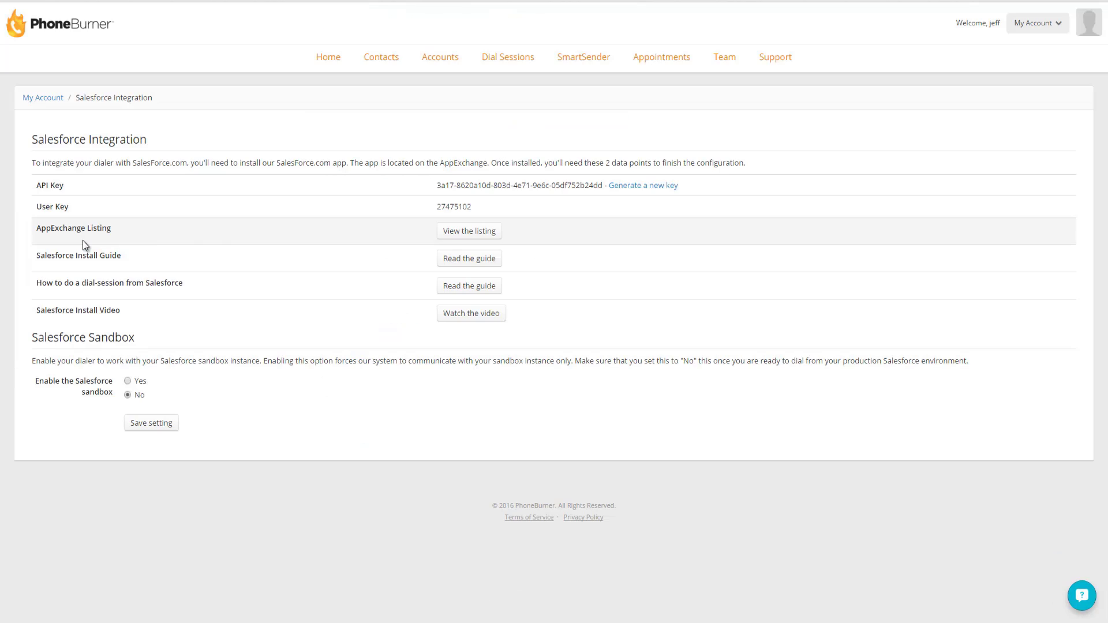
{"action": "left_click", "coordinate": [463, 237]}
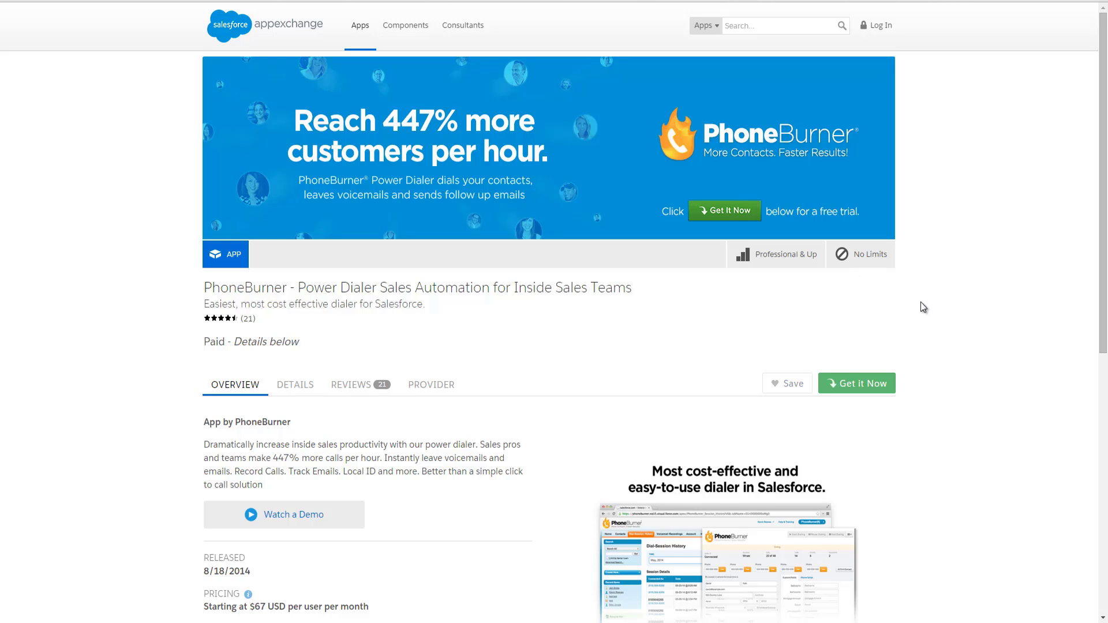
Step: Get the PhoneBurner app, choose installation in production, agree to the terms and conditions, and confirm the install
{"action": "left_click", "coordinate": [860, 383]}
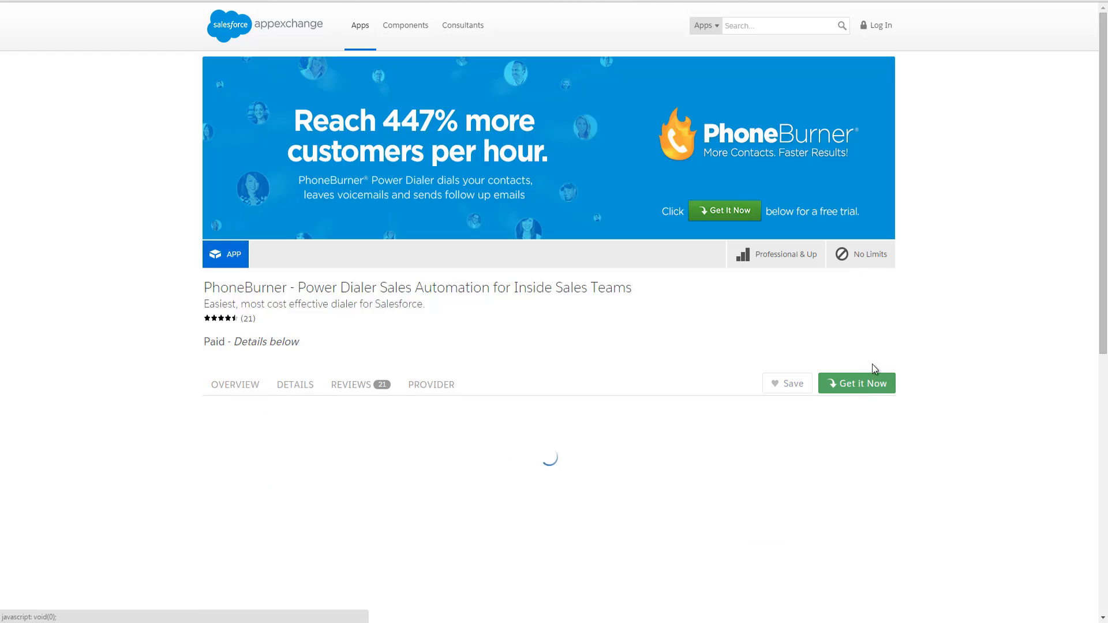
{"action": "left_click", "coordinate": [500, 465]}
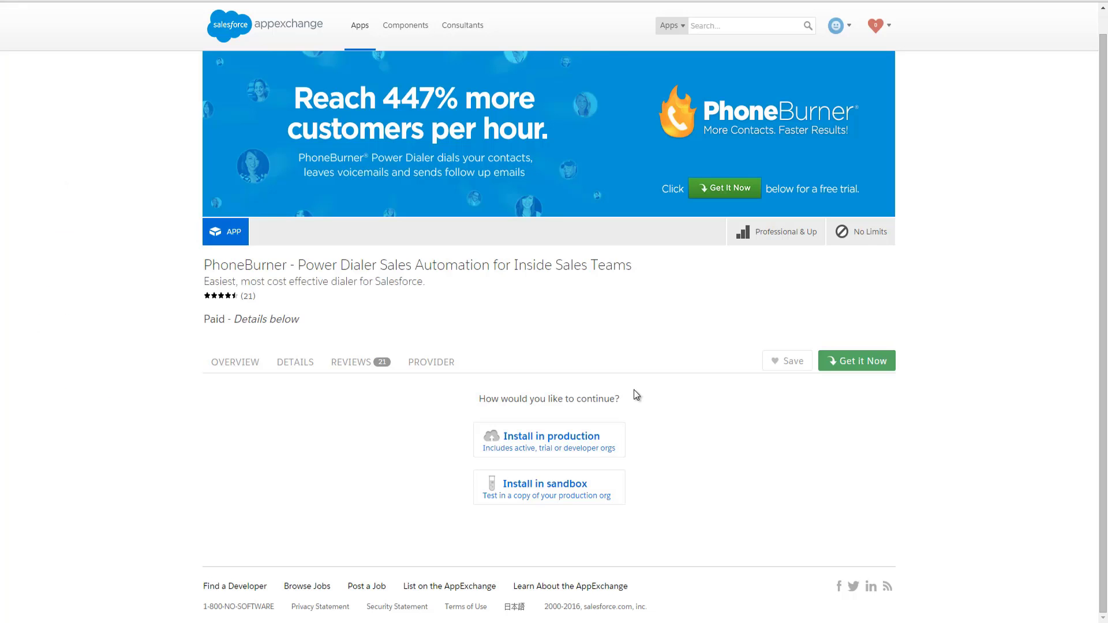
{"action": "left_click", "coordinate": [540, 441]}
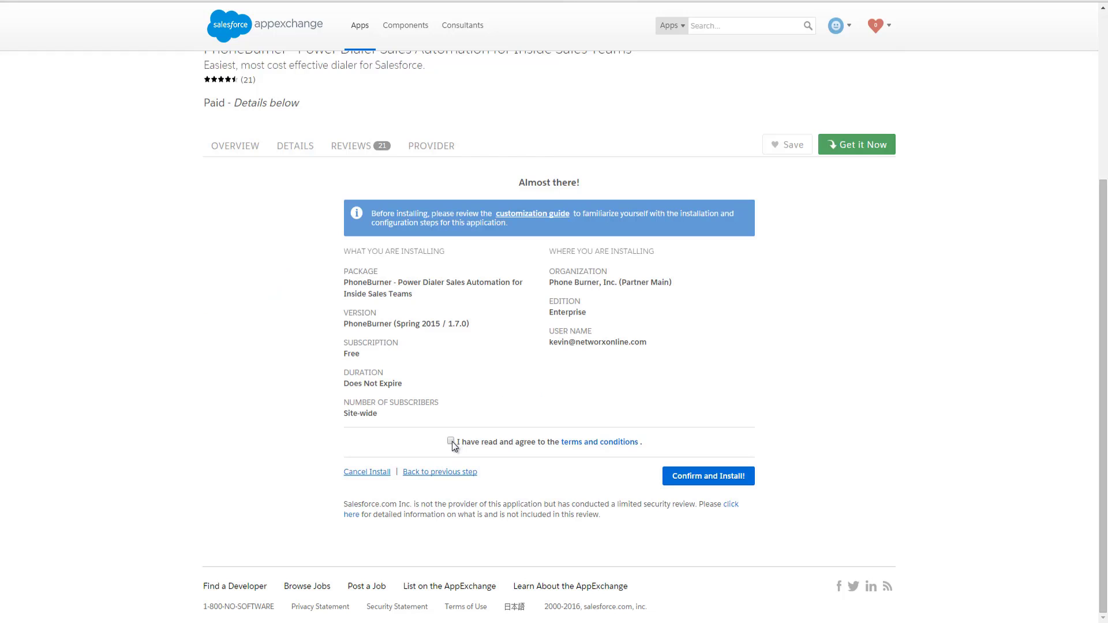
{"action": "left_click", "coordinate": [708, 475]}
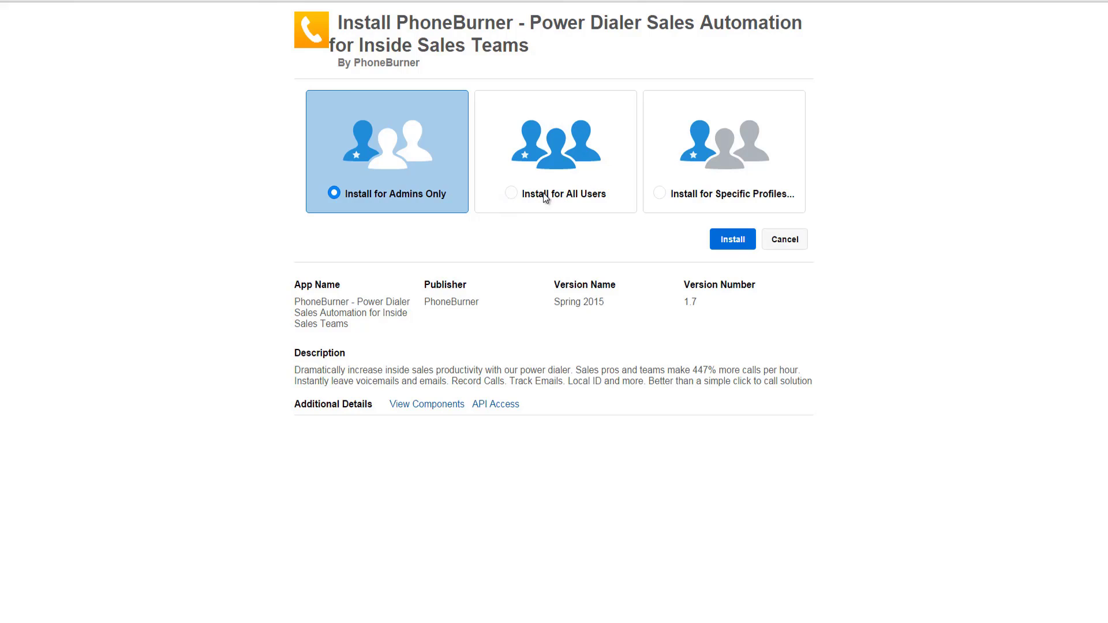
Step: Install the PhoneBurner package for all users and finish the installation
{"action": "left_click", "coordinate": [520, 195]}
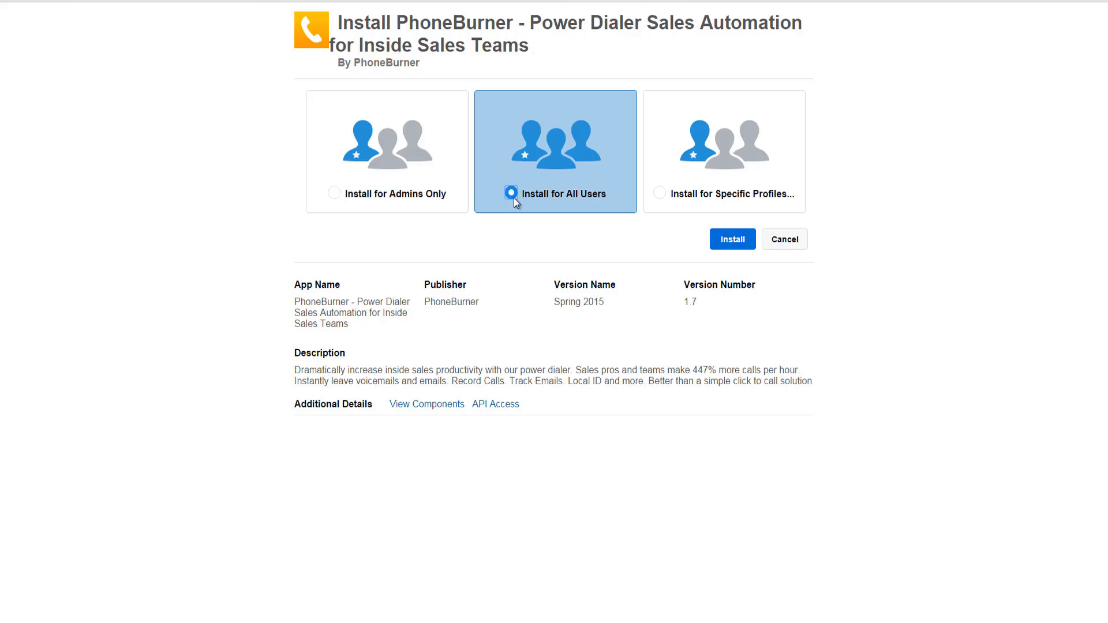
{"action": "left_click", "coordinate": [745, 241]}
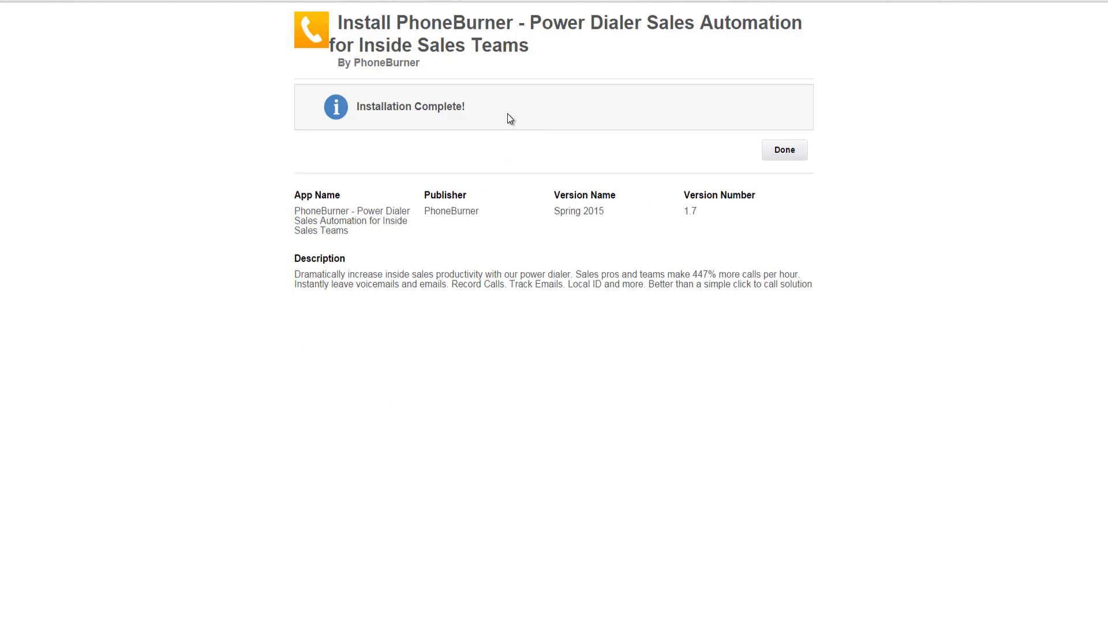
{"action": "left_click", "coordinate": [782, 152]}
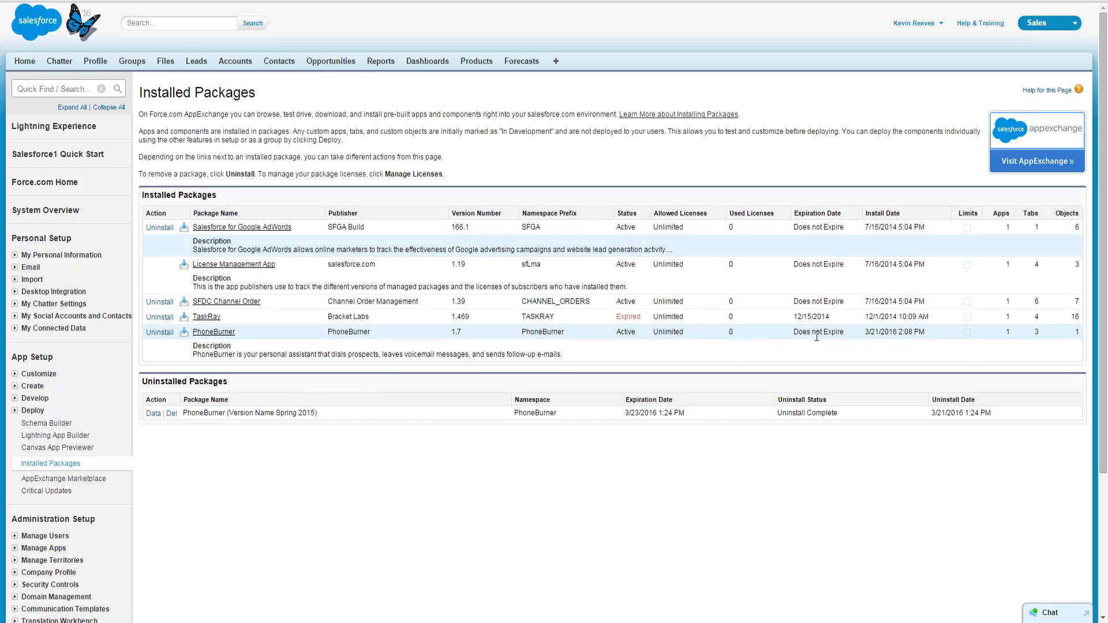
Step: Switch Salesforce to the PhoneBurner app and paste the API key from the PhoneBurner integration page into its account configuration, without leading spaces
{"action": "left_click", "coordinate": [1037, 23]}
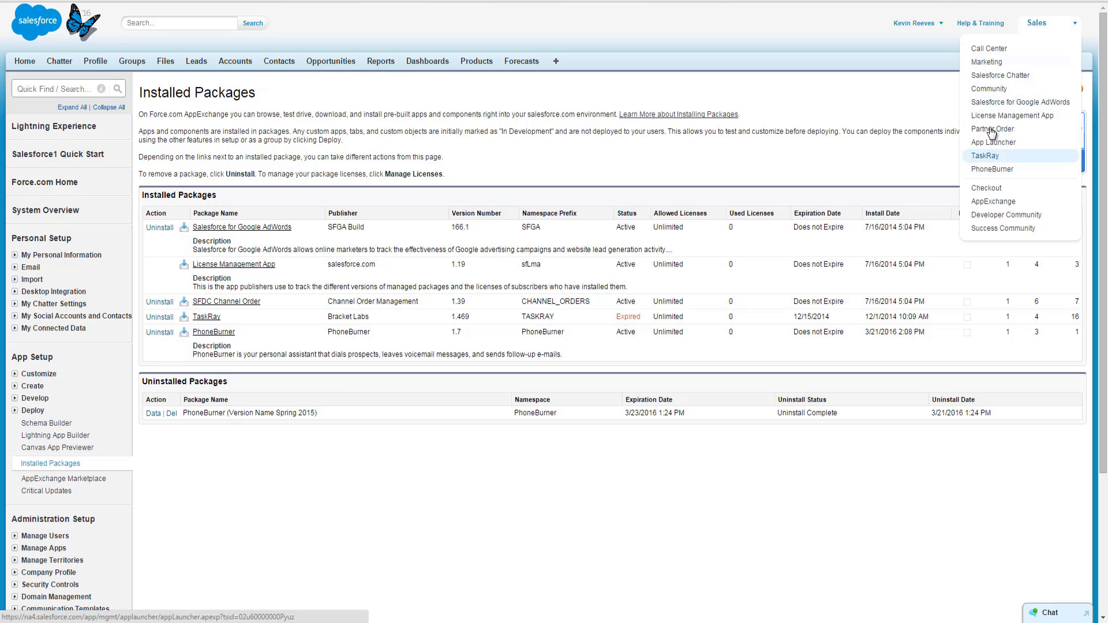
{"action": "left_click", "coordinate": [992, 169]}
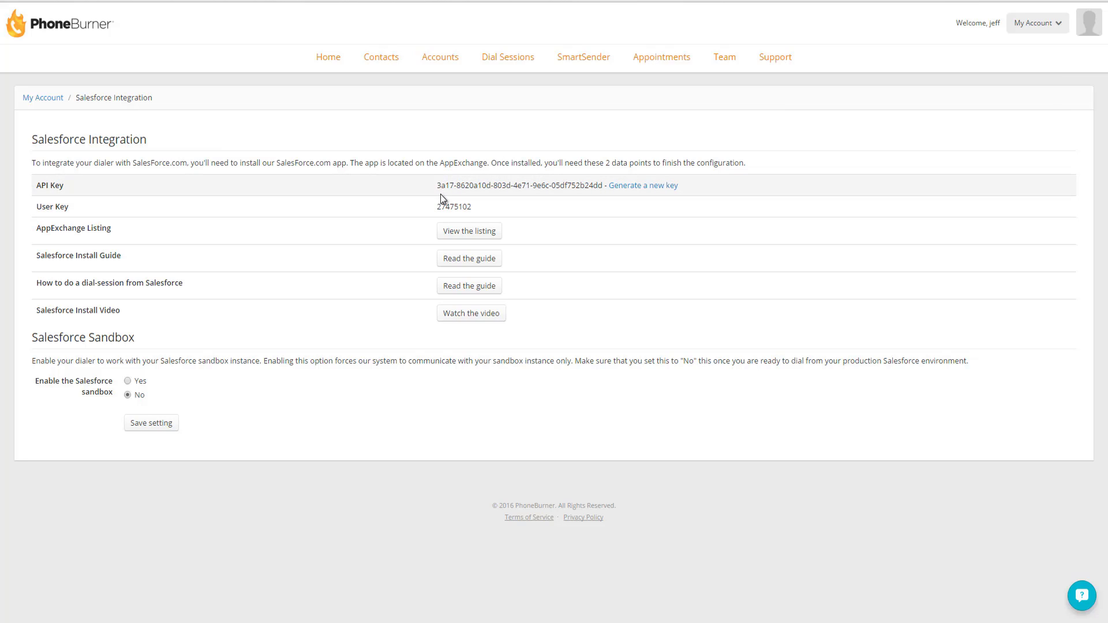
{"action": "left_click_drag", "start_coordinate": [603, 185], "coordinate": [433, 186]}
{"action": "key", "text": "ctrl+c"}
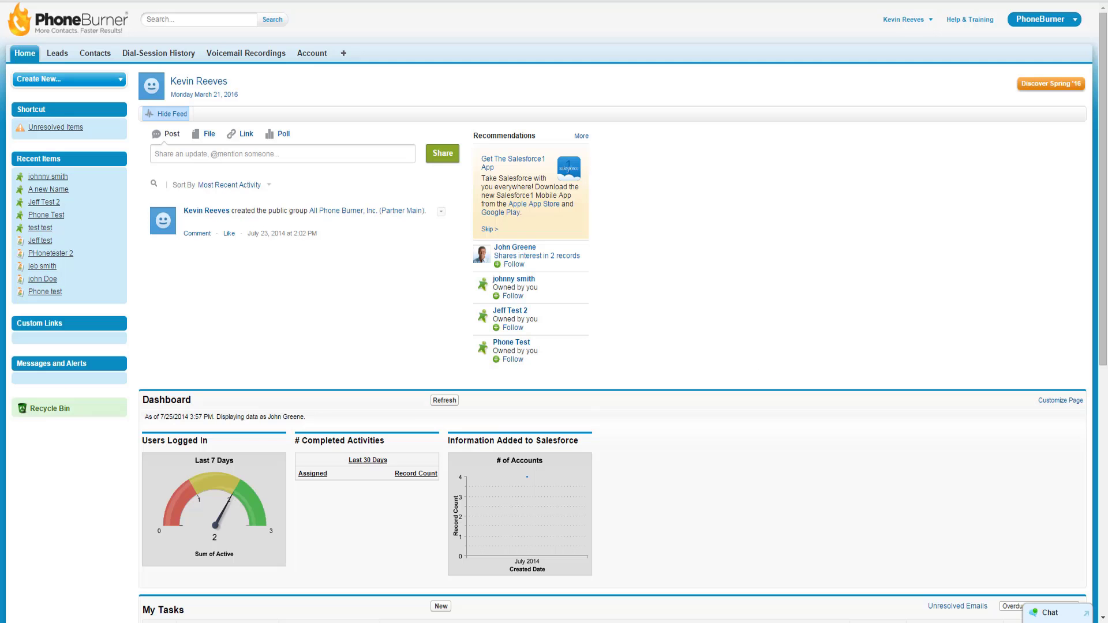
{"action": "left_click", "coordinate": [319, 56]}
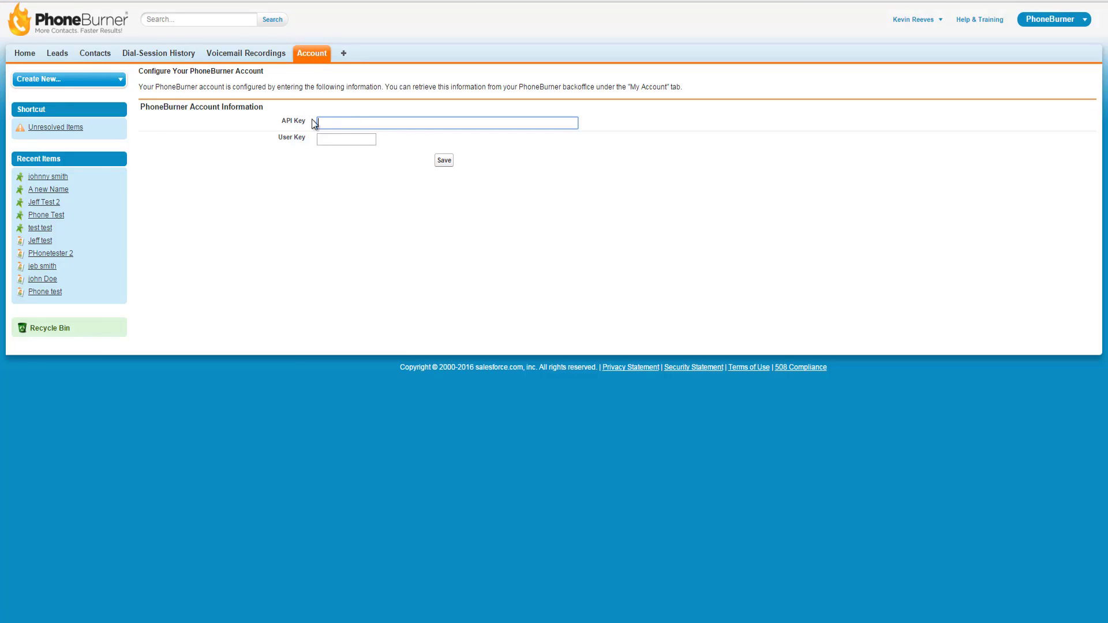
{"action": "key", "text": "ctrl+v"}
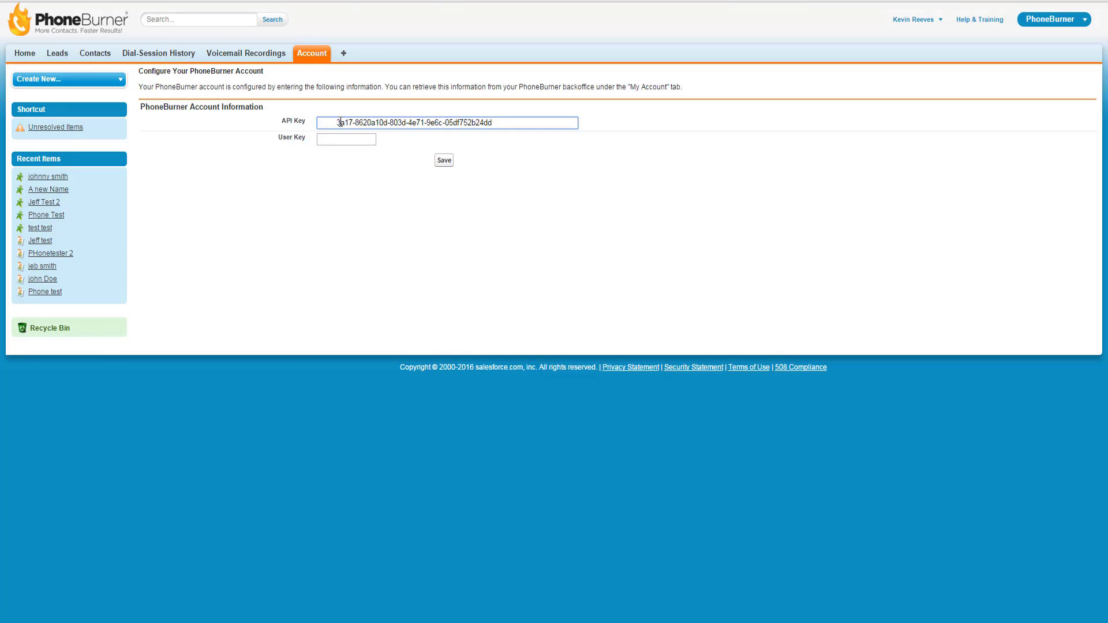
{"action": "left_click", "coordinate": [338, 123]}
{"action": "key", "text": "BackSpace"}
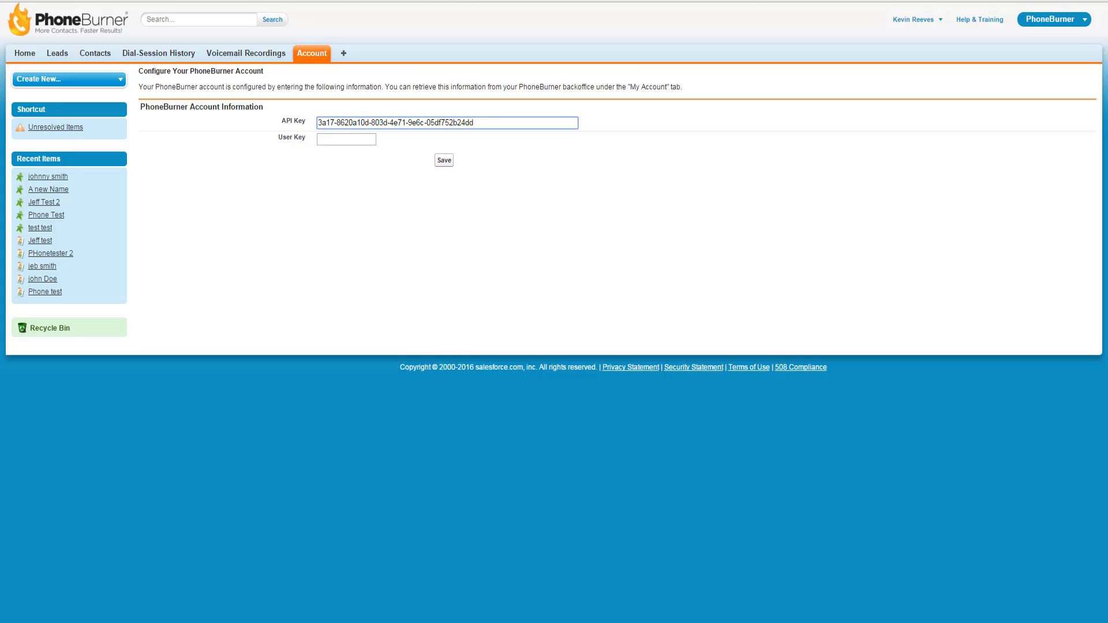
Step: Copy the user key from the PhoneBurner integration page into the User Key field in Salesforce and save the account configuration
{"action": "key", "text": "alt+Tab"}
{"action": "left_click_drag", "start_coordinate": [487, 209], "coordinate": [435, 209]}
{"action": "key", "text": "ctrl+c"}
{"action": "key", "text": "alt+Tab"}
{"action": "left_click", "coordinate": [372, 142]}
{"action": "key", "text": "ctrl+v"}
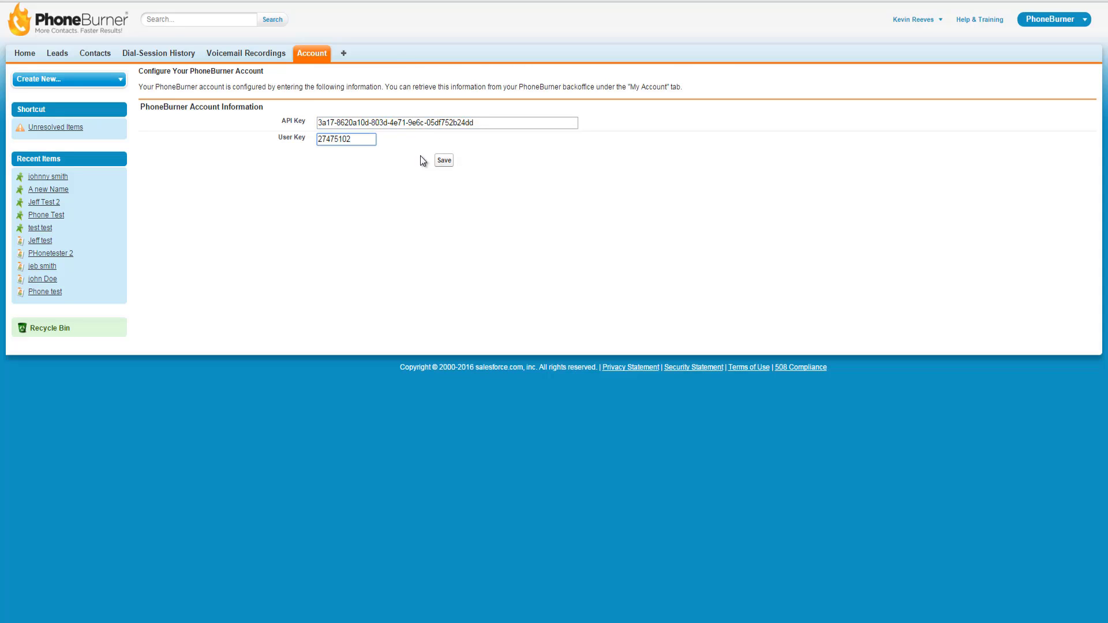
{"action": "left_click", "coordinate": [443, 161]}
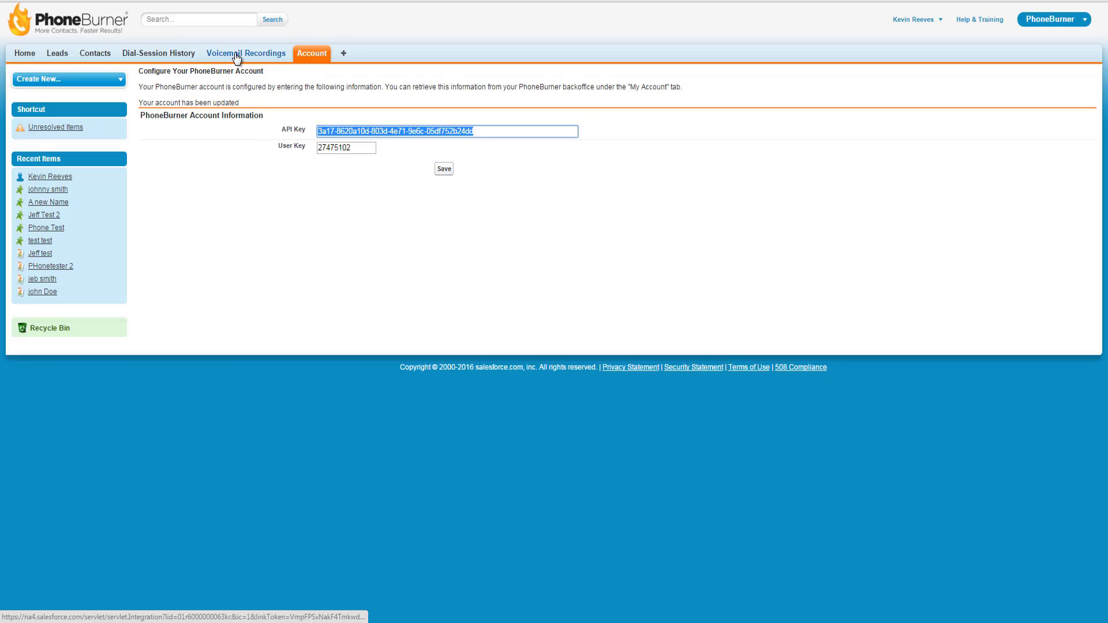
{"action": "left_click", "coordinate": [26, 52]}
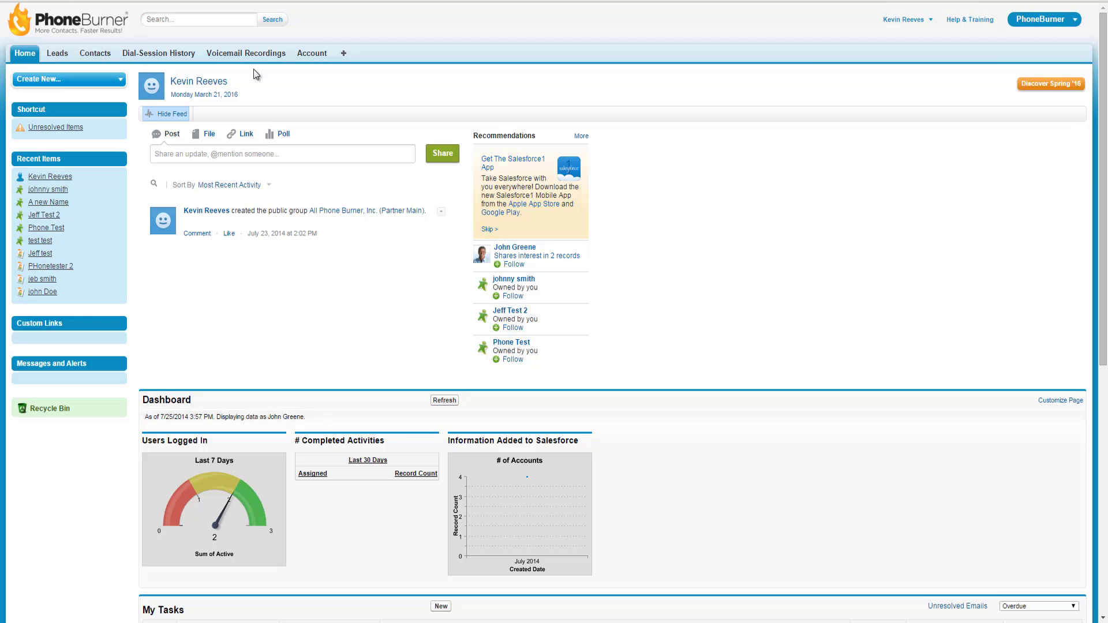
{"action": "left_click", "coordinate": [312, 53]}
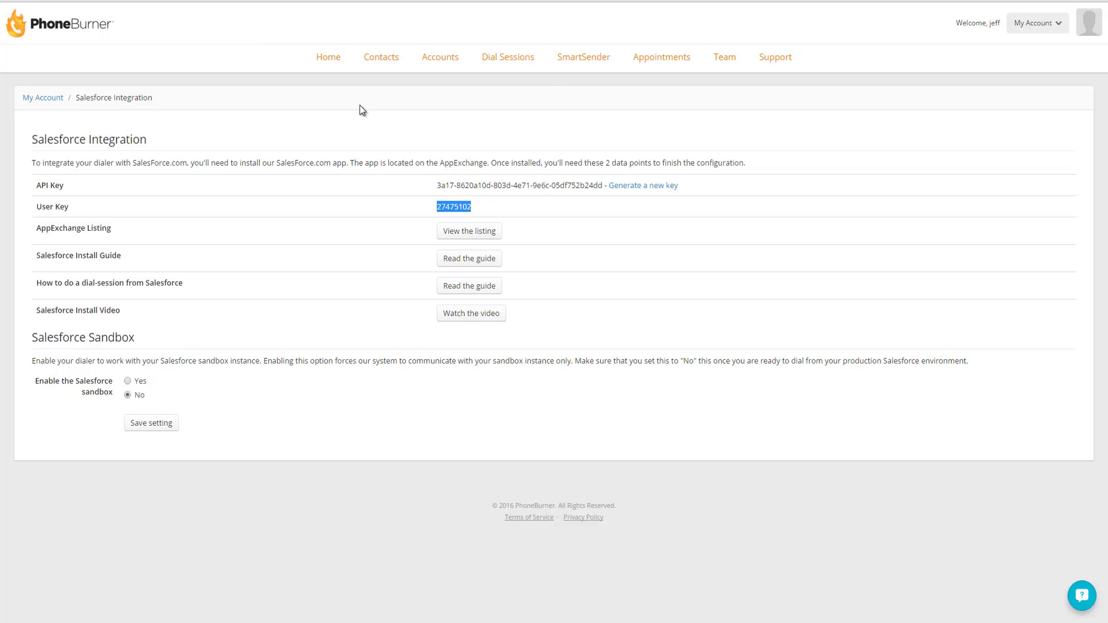
Step: View the Voicemail Library in PhoneBurner's dial session settings and the Voicemail Recordings page in Salesforce
{"action": "left_click", "coordinate": [503, 58]}
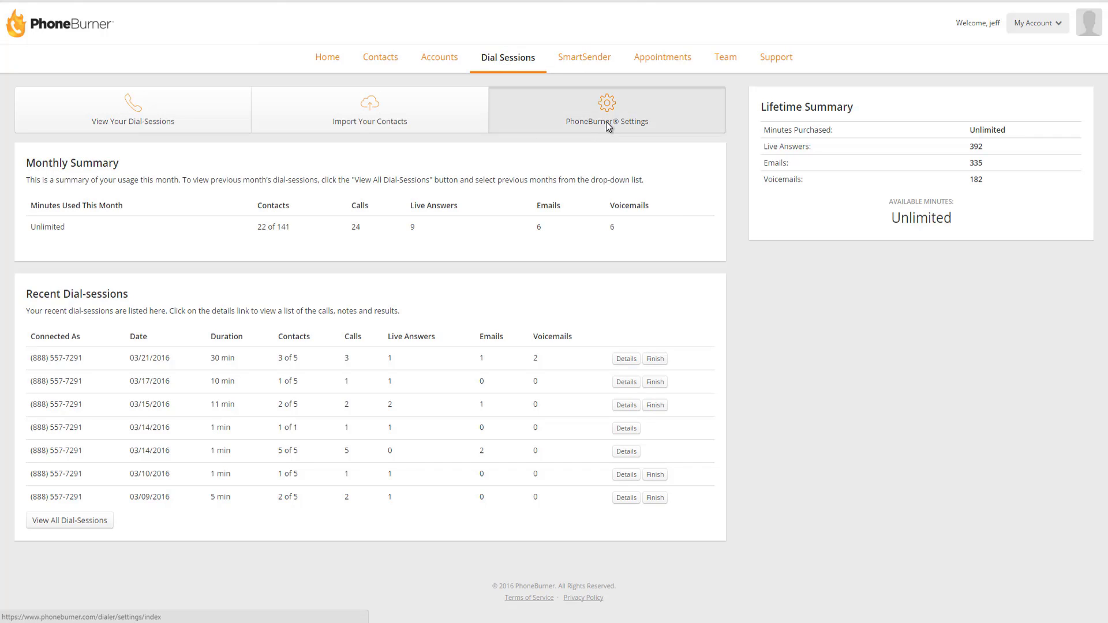
{"action": "left_click", "coordinate": [608, 126]}
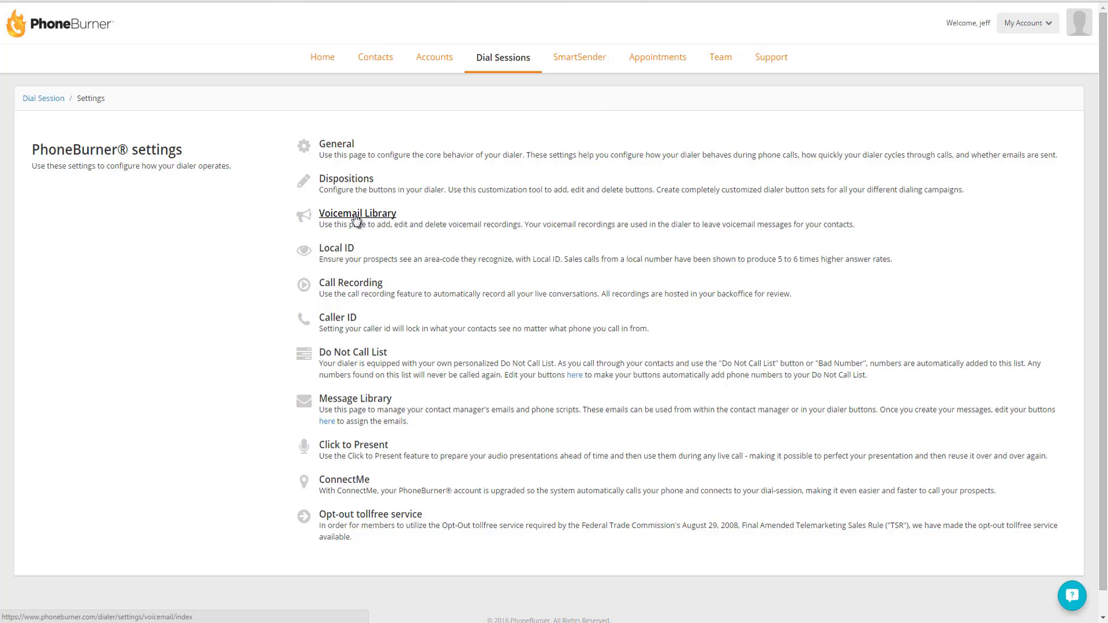
{"action": "left_click", "coordinate": [356, 218]}
{"action": "scroll", "coordinate": [354, 218], "scroll_direction": "down", "scroll_amount": 5}
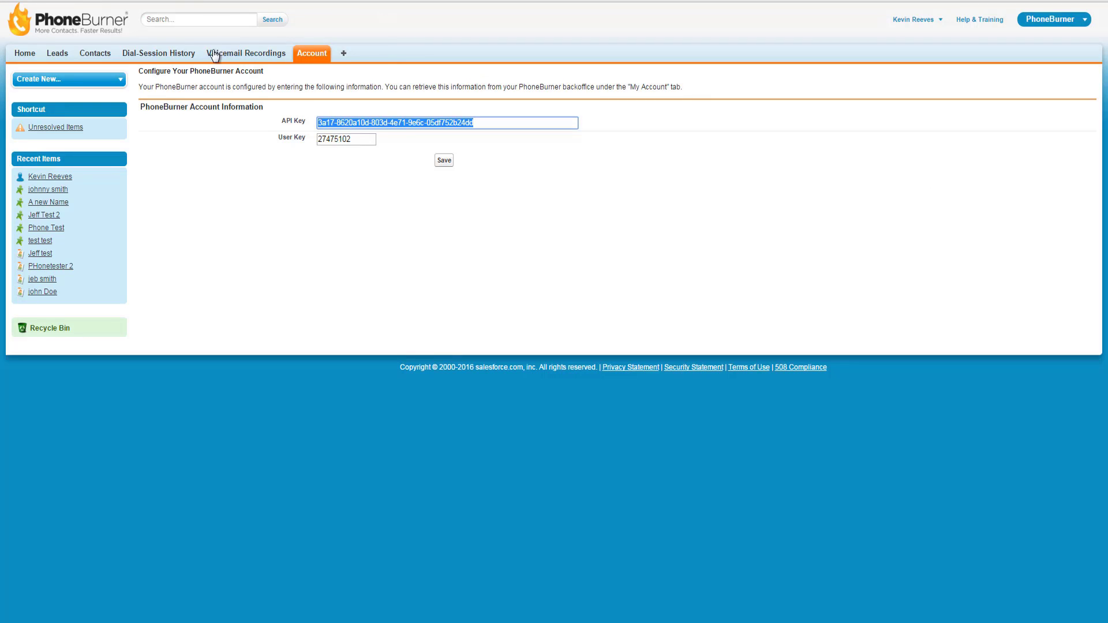
{"action": "left_click", "coordinate": [253, 55]}
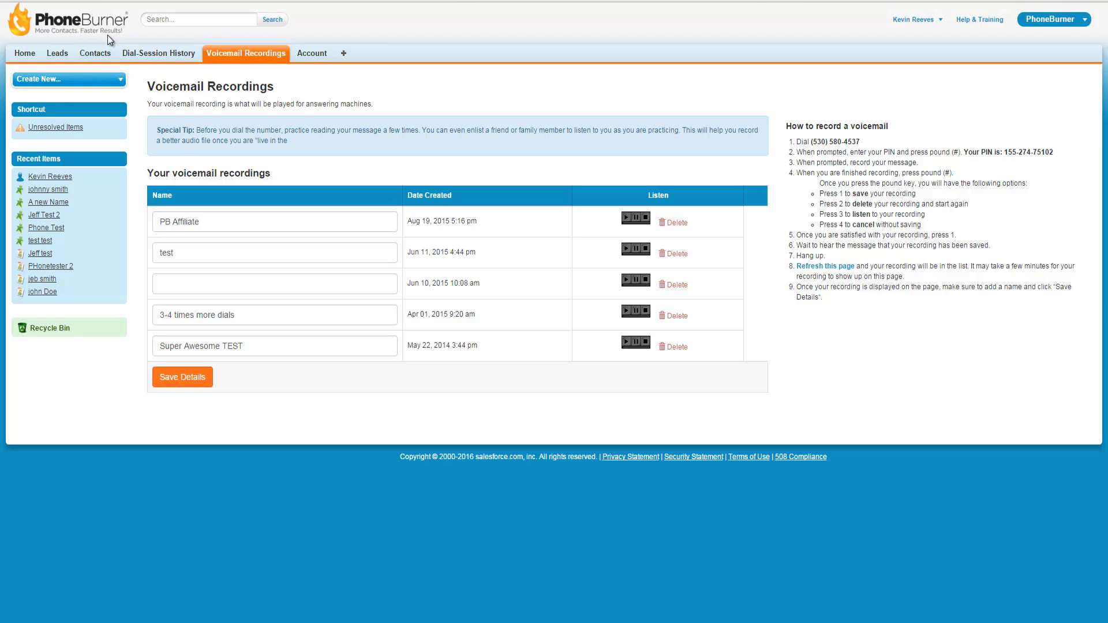
Step: Switch Salesforce back to the Sales app and open the Recently Viewed Leads list
{"action": "left_click", "coordinate": [1045, 19]}
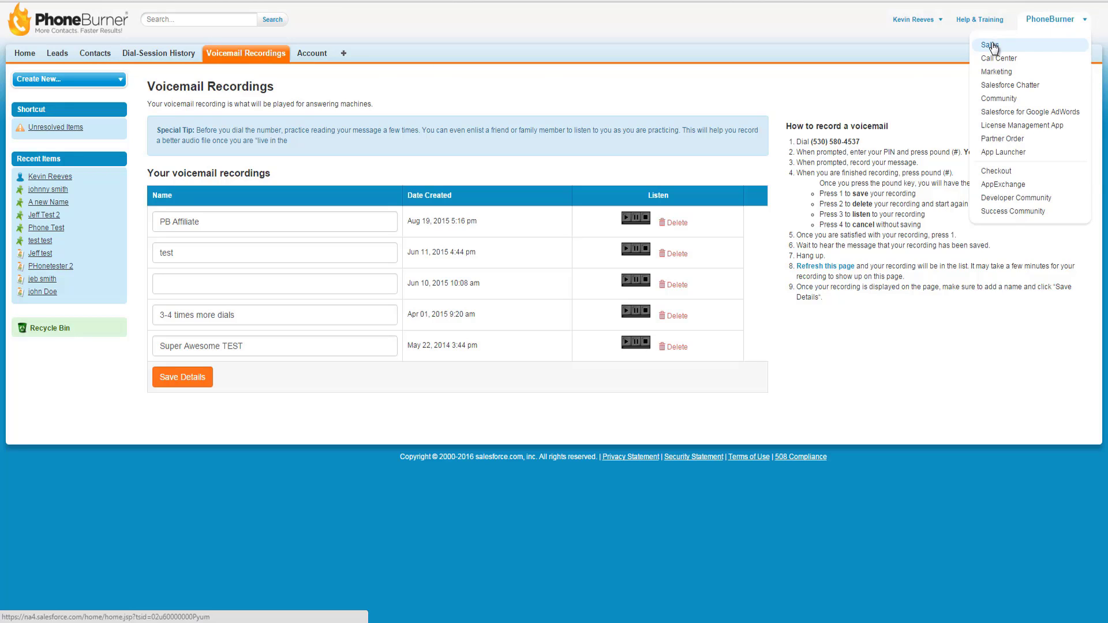
{"action": "left_click", "coordinate": [991, 43]}
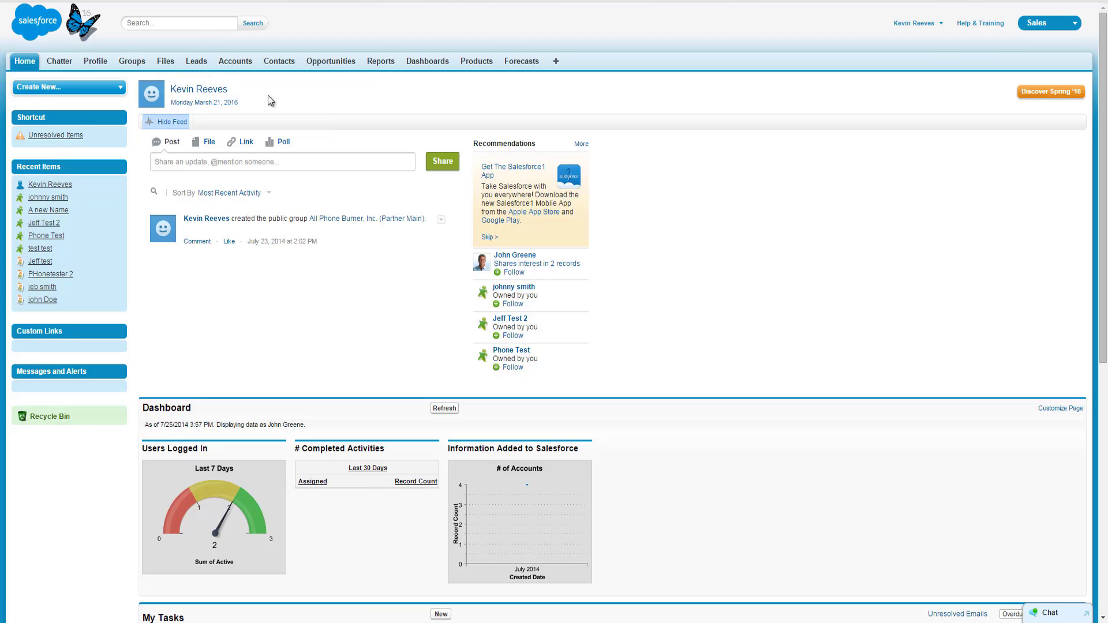
{"action": "left_click", "coordinate": [193, 64]}
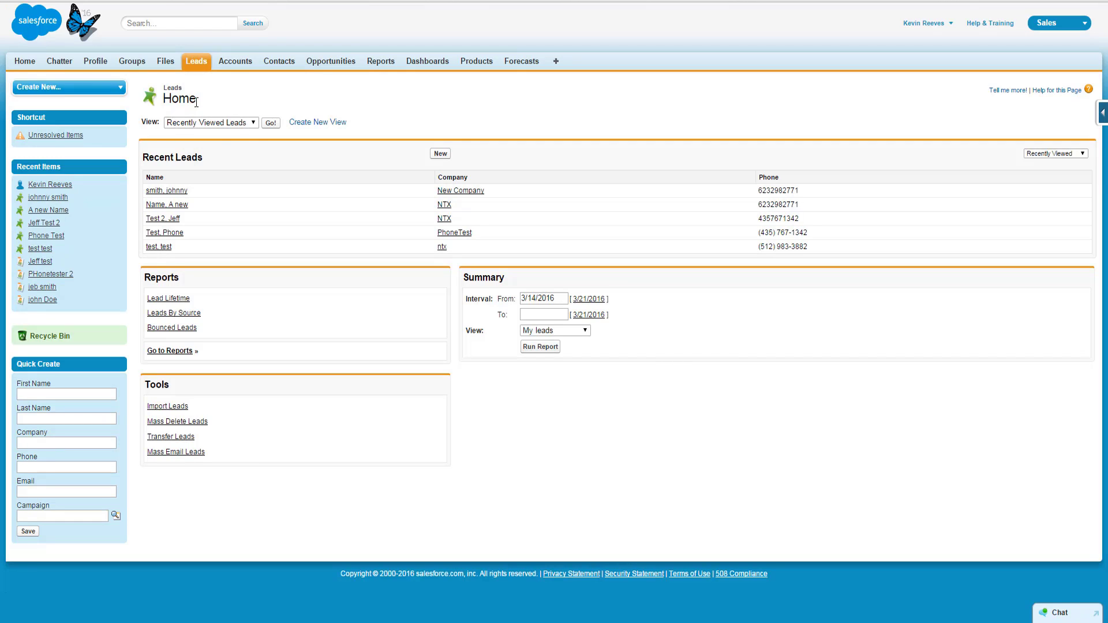
{"action": "left_click", "coordinate": [254, 124]}
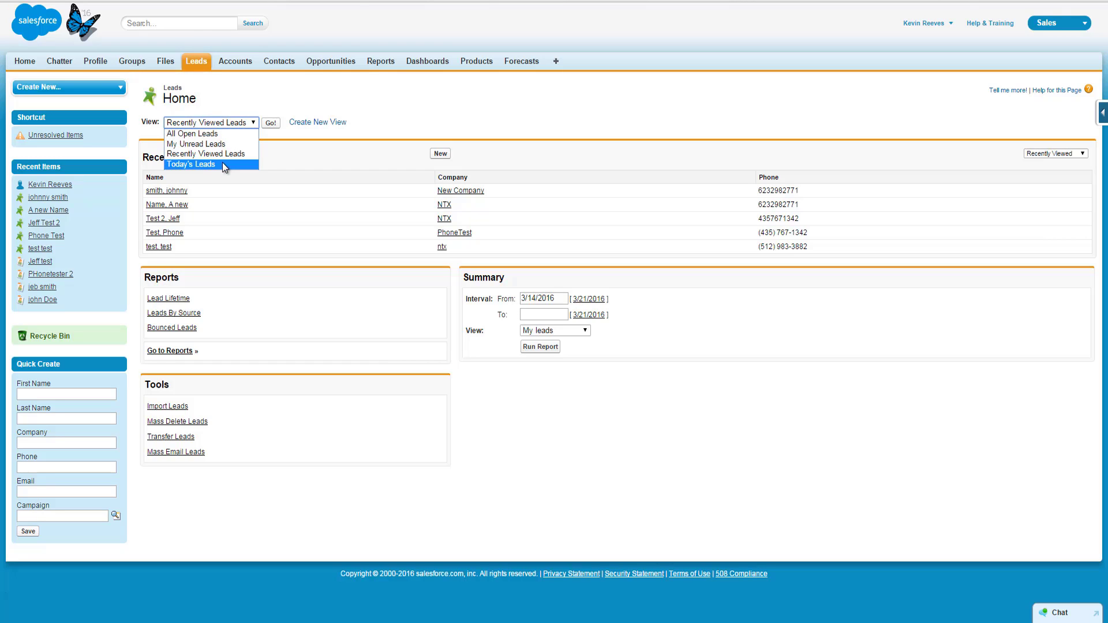
{"action": "left_click", "coordinate": [278, 144]}
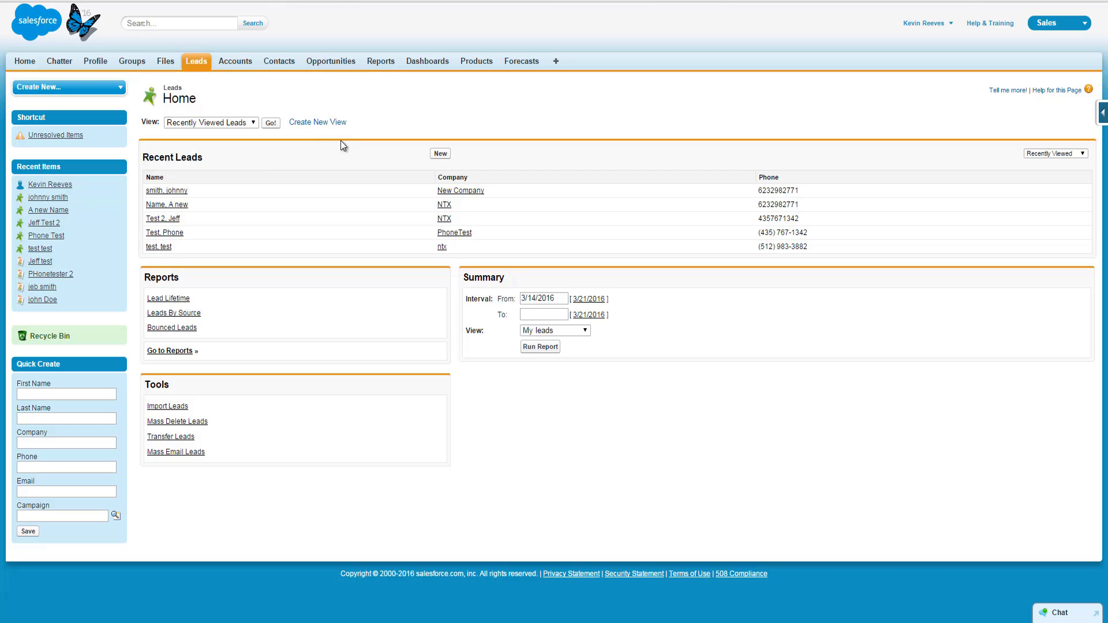
{"action": "left_click", "coordinate": [271, 124]}
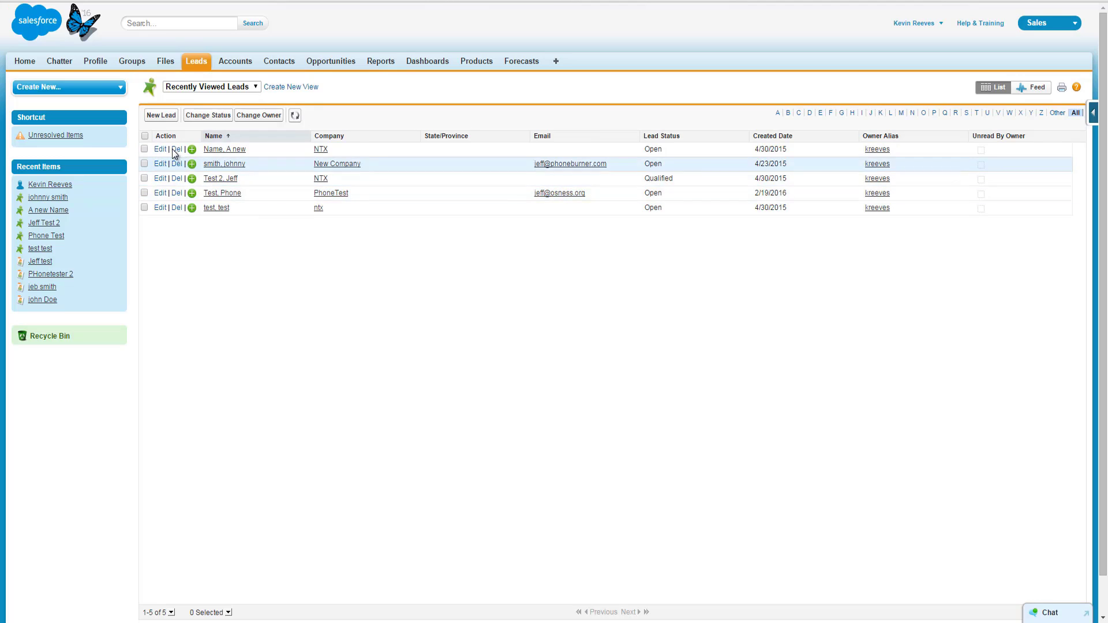
Step: Select all recently viewed leads and open the Search Layouts for Leads in the Salesforce setup
{"action": "left_click", "coordinate": [144, 136]}
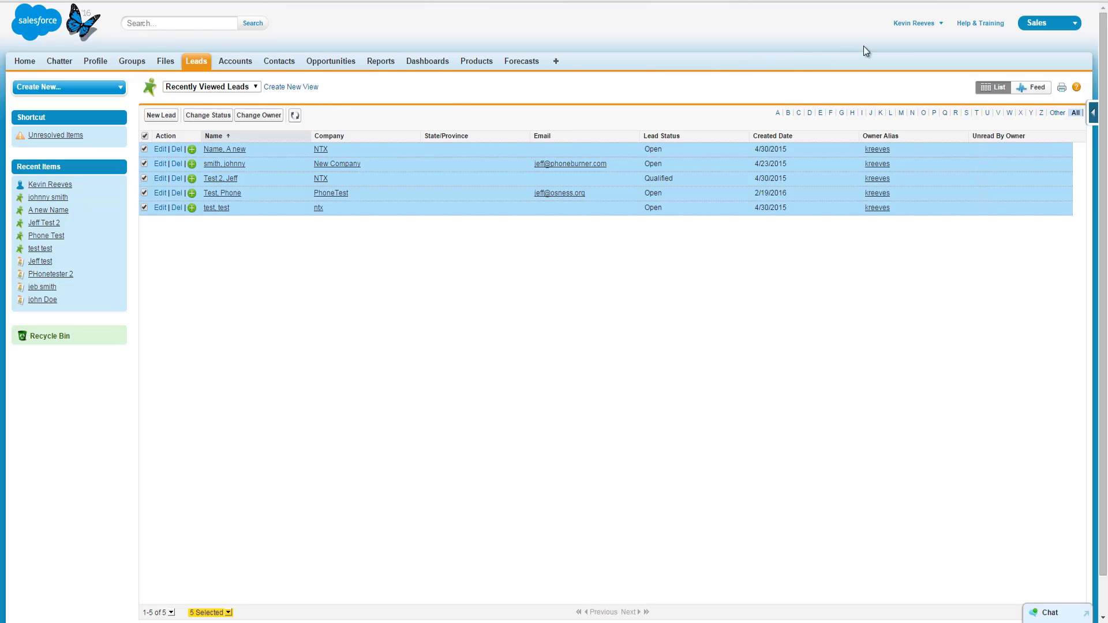
{"action": "left_click", "coordinate": [924, 24]}
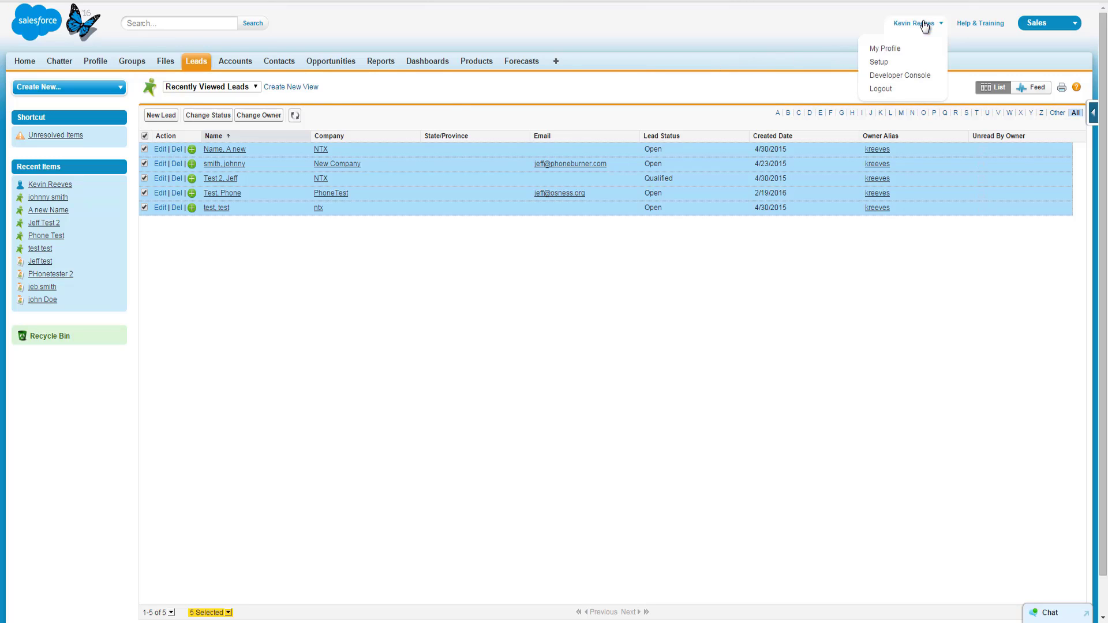
{"action": "left_click", "coordinate": [877, 63]}
{"action": "scroll", "coordinate": [192, 266], "scroll_direction": "down", "scroll_amount": 3}
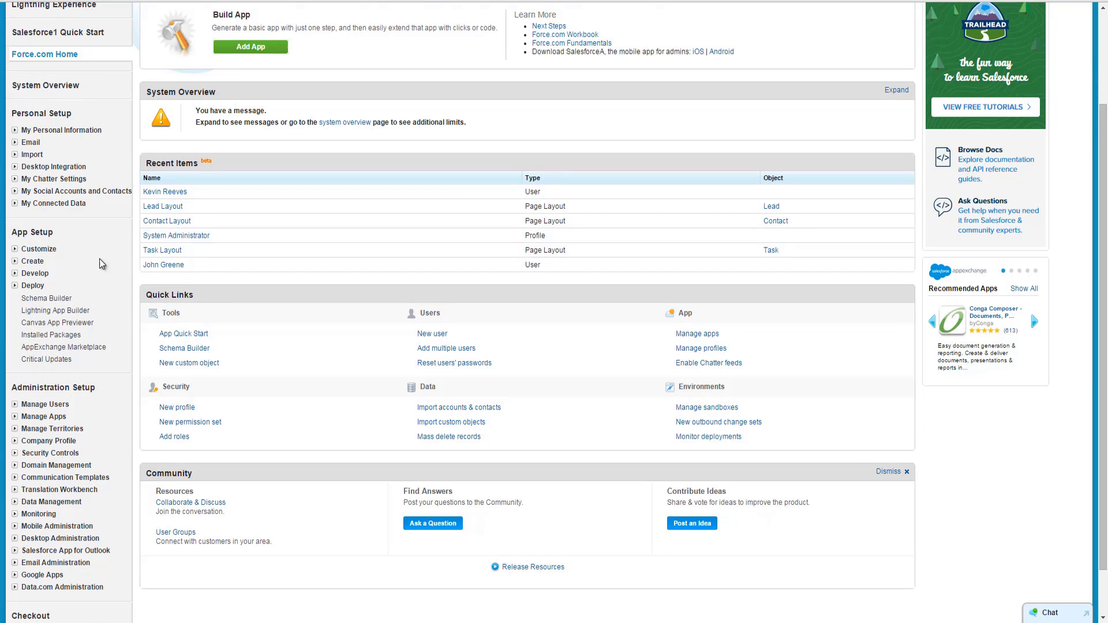
{"action": "left_click", "coordinate": [15, 249]}
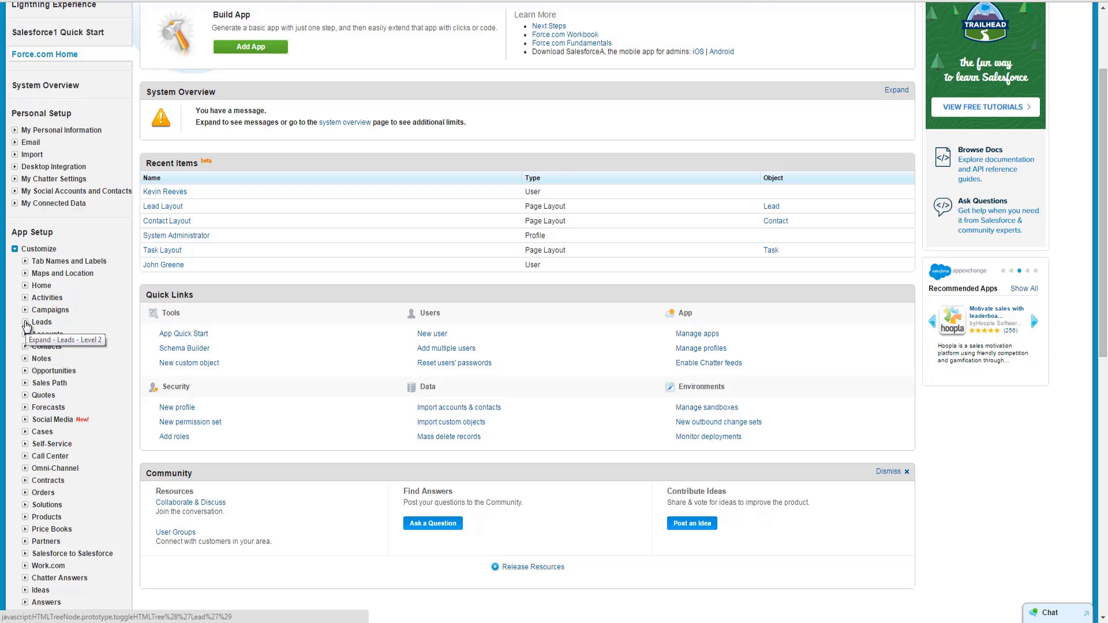
{"action": "left_click", "coordinate": [26, 323]}
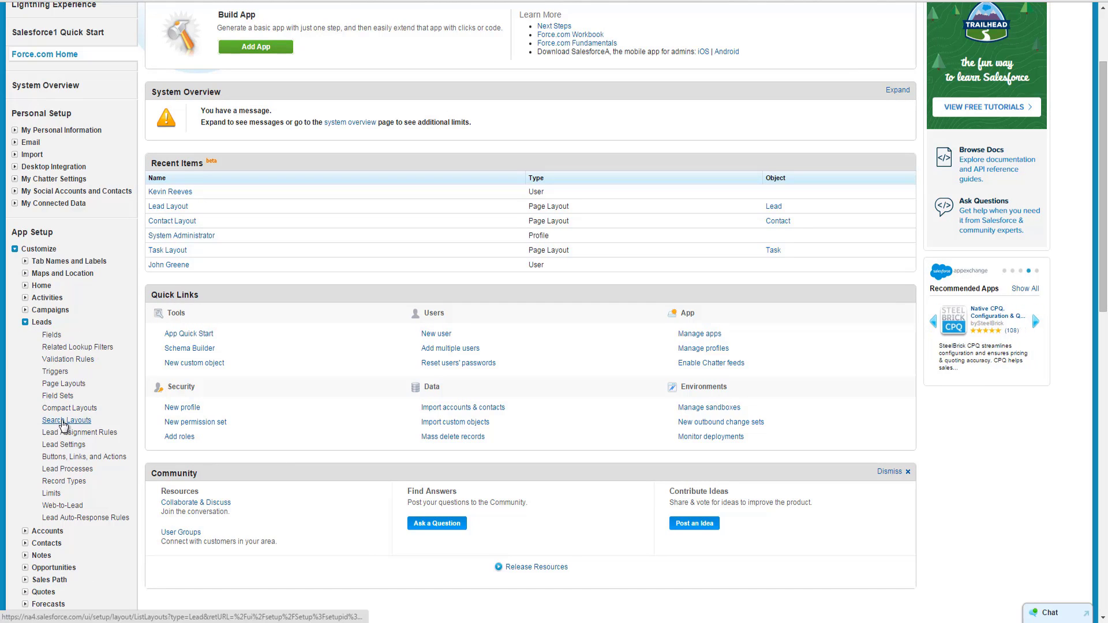
{"action": "left_click", "coordinate": [65, 422]}
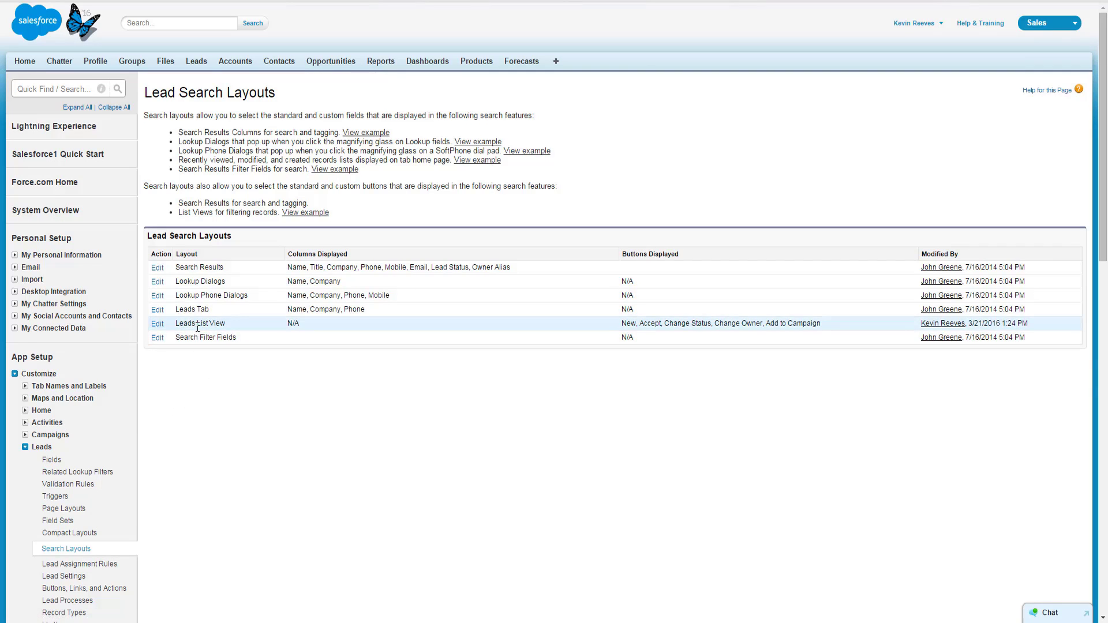
Step: Add the Begin PhoneBurner Session custom button to the Leads List View layout and save it
{"action": "left_click", "coordinate": [161, 326]}
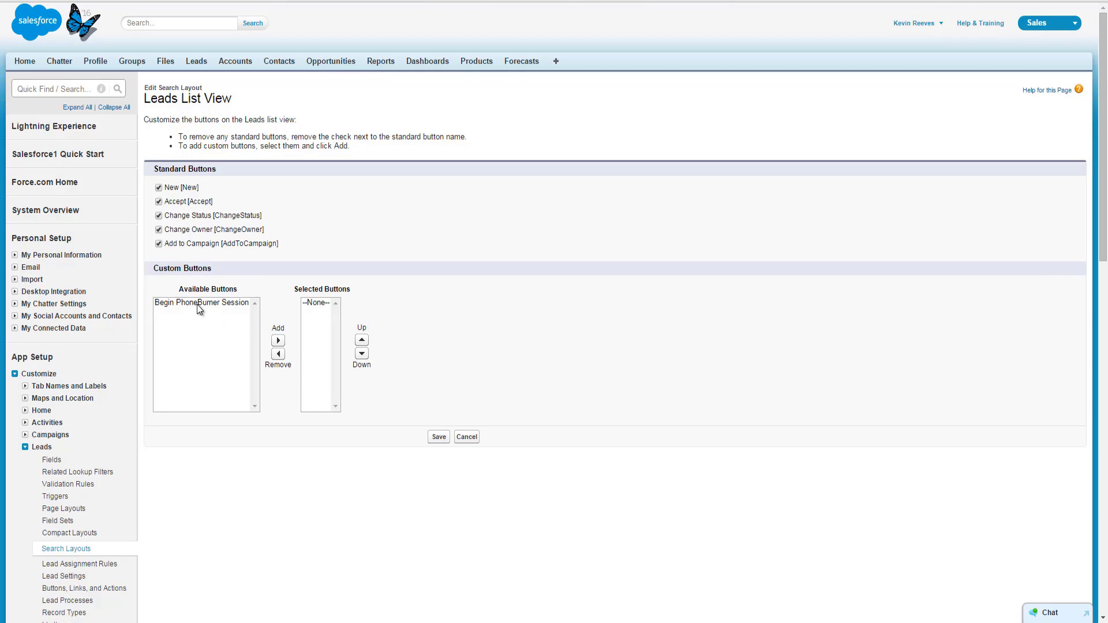
{"action": "left_click", "coordinate": [196, 304]}
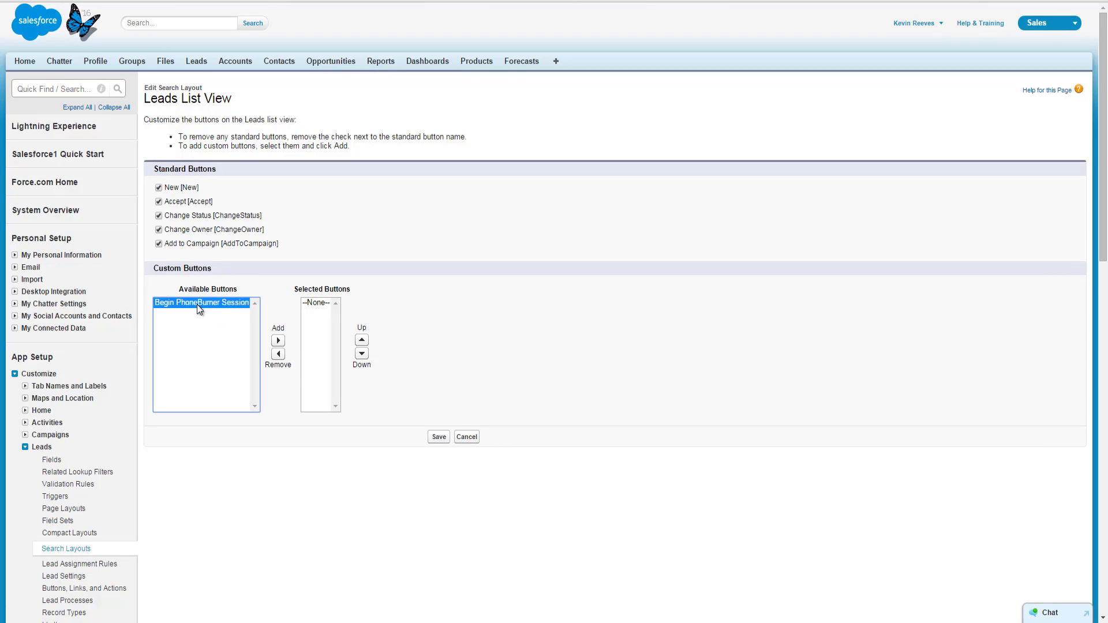
{"action": "left_click", "coordinate": [277, 341]}
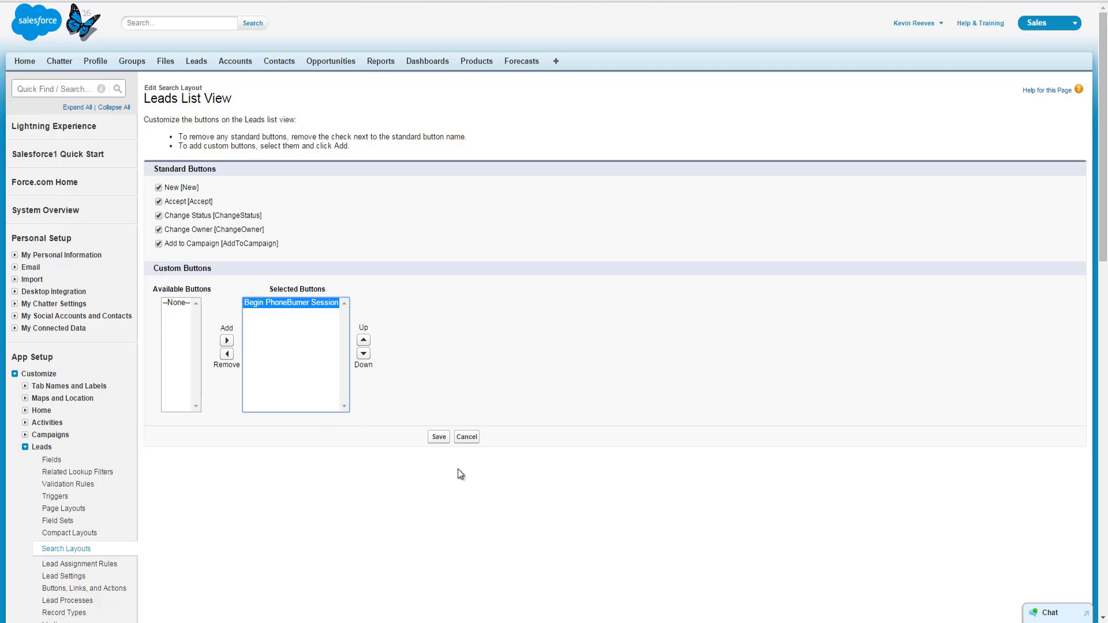
{"action": "left_click", "coordinate": [438, 437]}
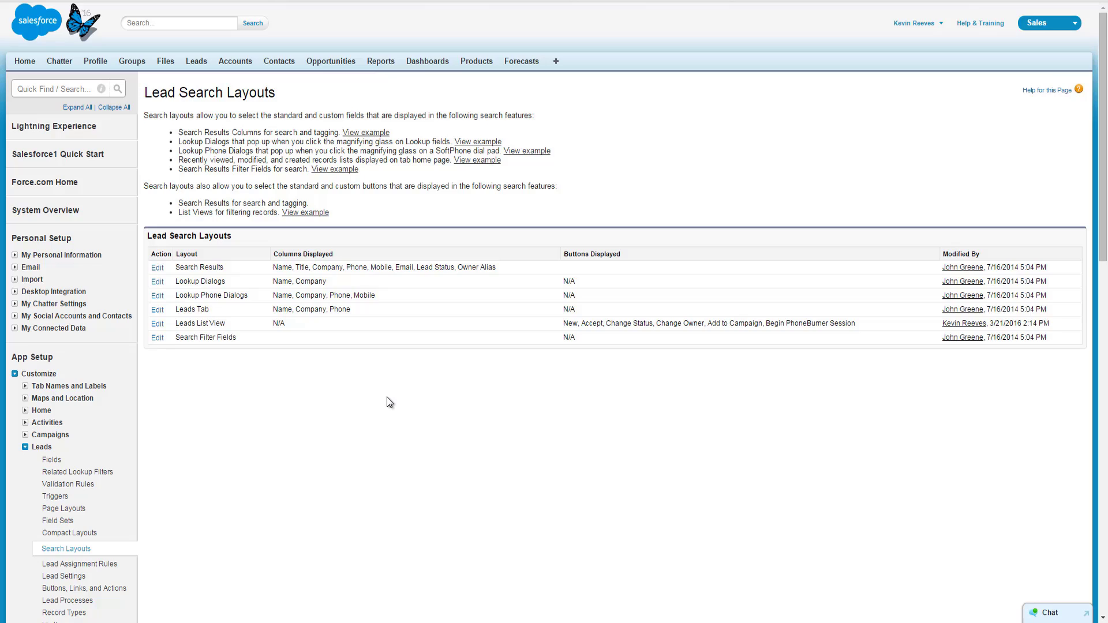
Step: Open the Search Layouts for Contacts under the App Setup customization options
{"action": "scroll", "coordinate": [387, 398], "scroll_direction": "down", "scroll_amount": 1}
{"action": "scroll", "coordinate": [390, 402], "scroll_direction": "down", "scroll_amount": 1}
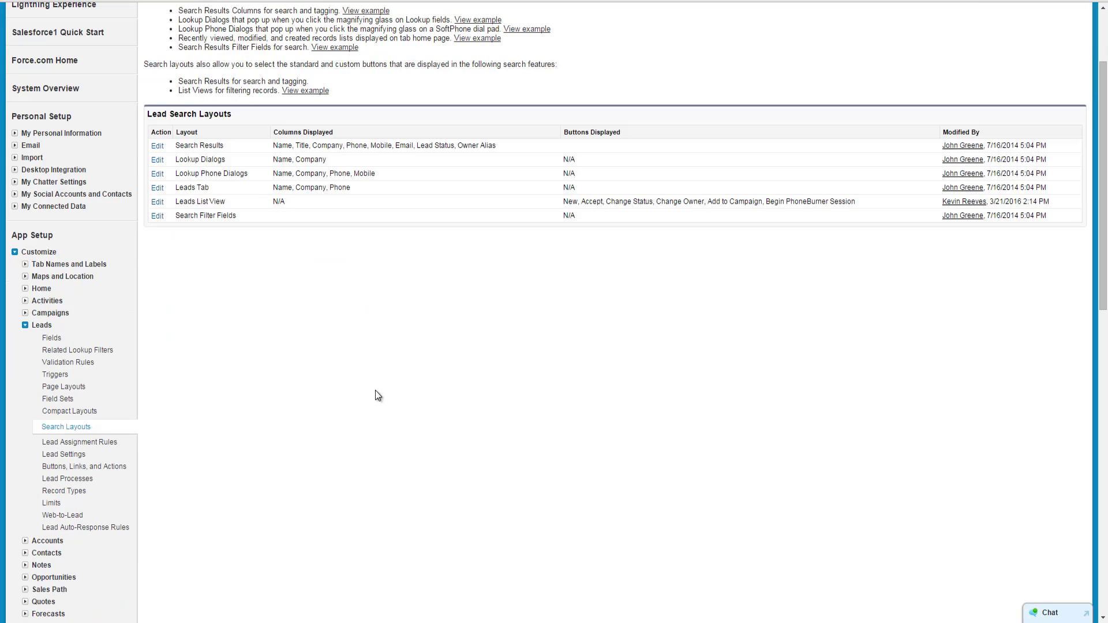
{"action": "scroll", "coordinate": [376, 391], "scroll_direction": "down", "scroll_amount": 2}
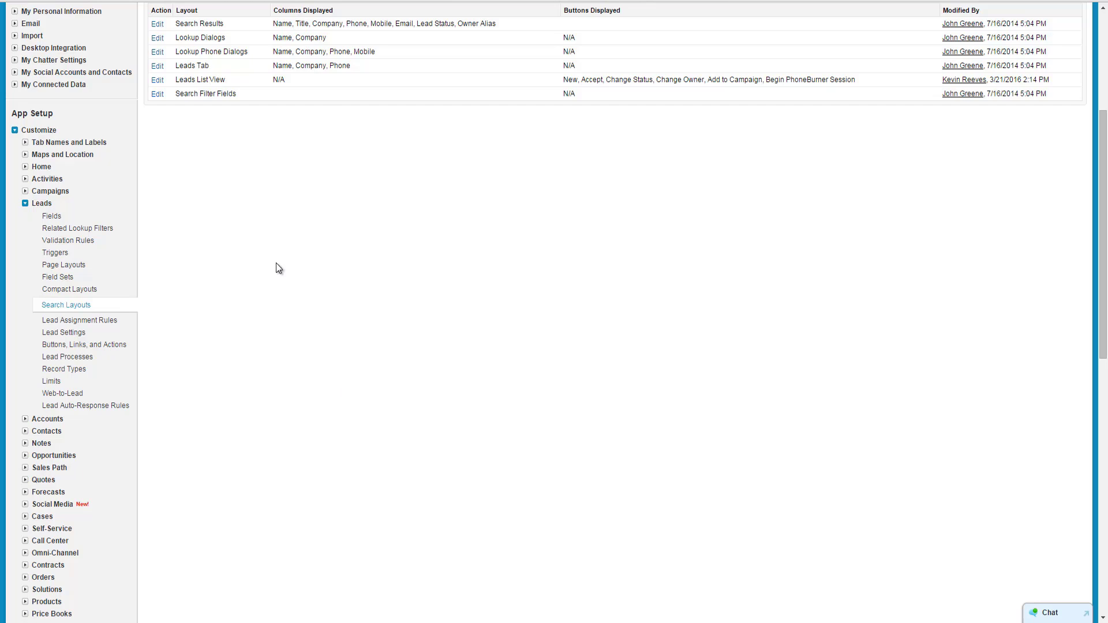
{"action": "left_click", "coordinate": [25, 432]}
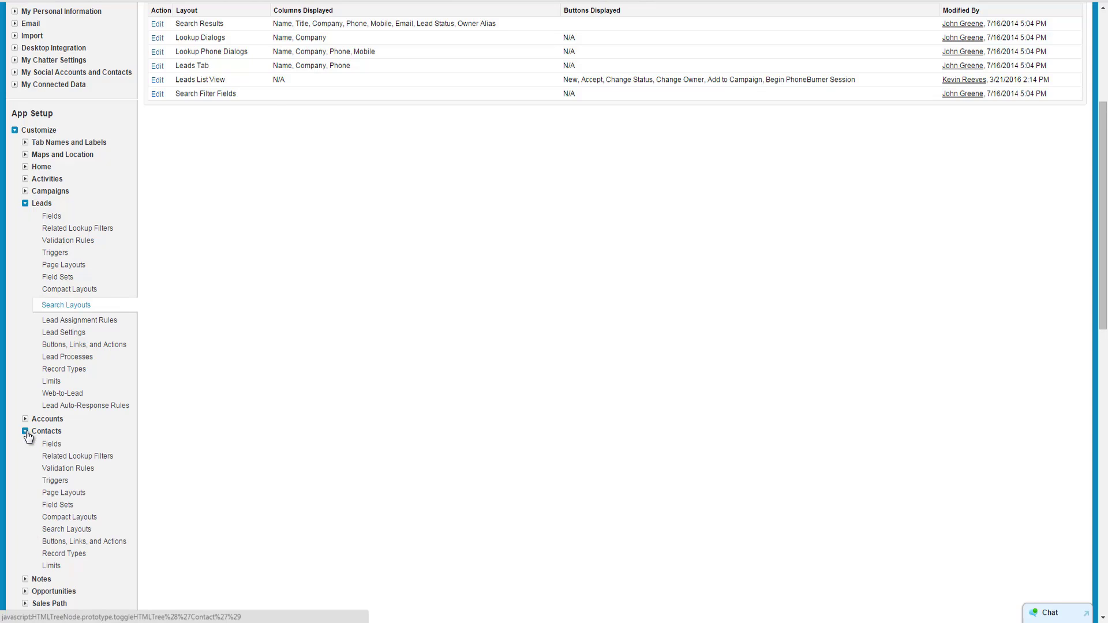
{"action": "scroll", "coordinate": [206, 431], "scroll_direction": "down", "scroll_amount": 3}
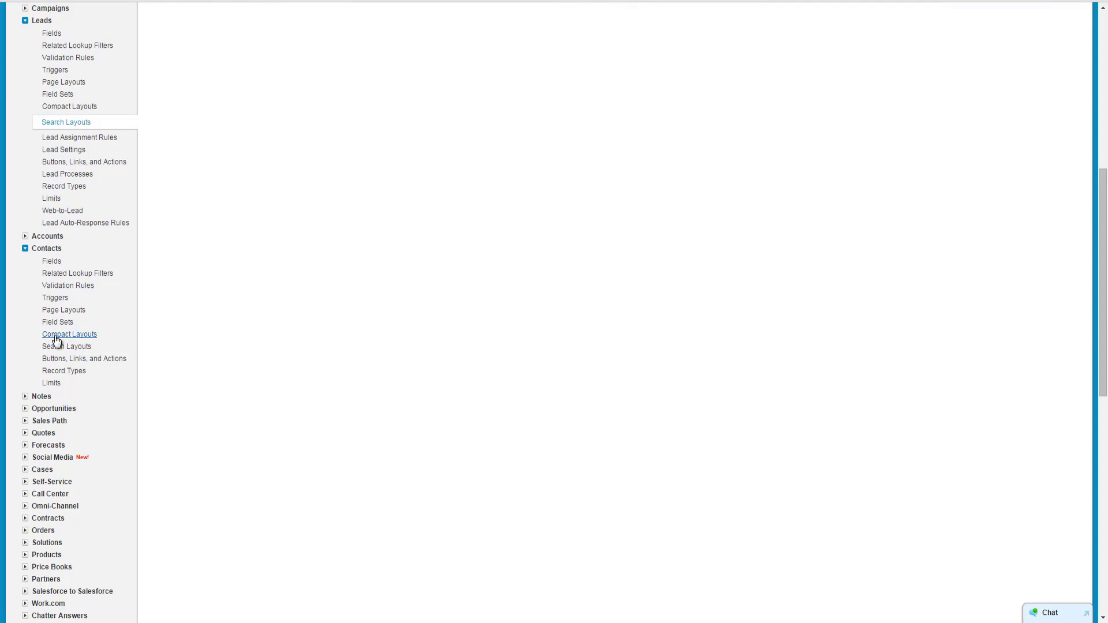
{"action": "left_click", "coordinate": [74, 349]}
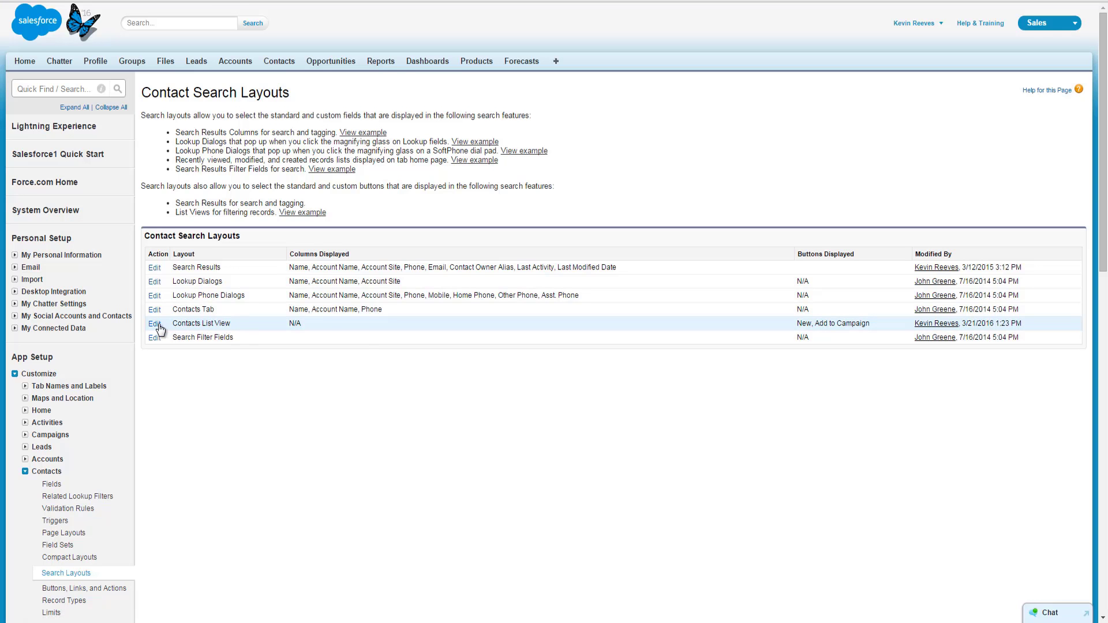
Step: Add the Begin PhoneBurner Session custom button to the Contacts List View layout and save it
{"action": "left_click", "coordinate": [154, 324]}
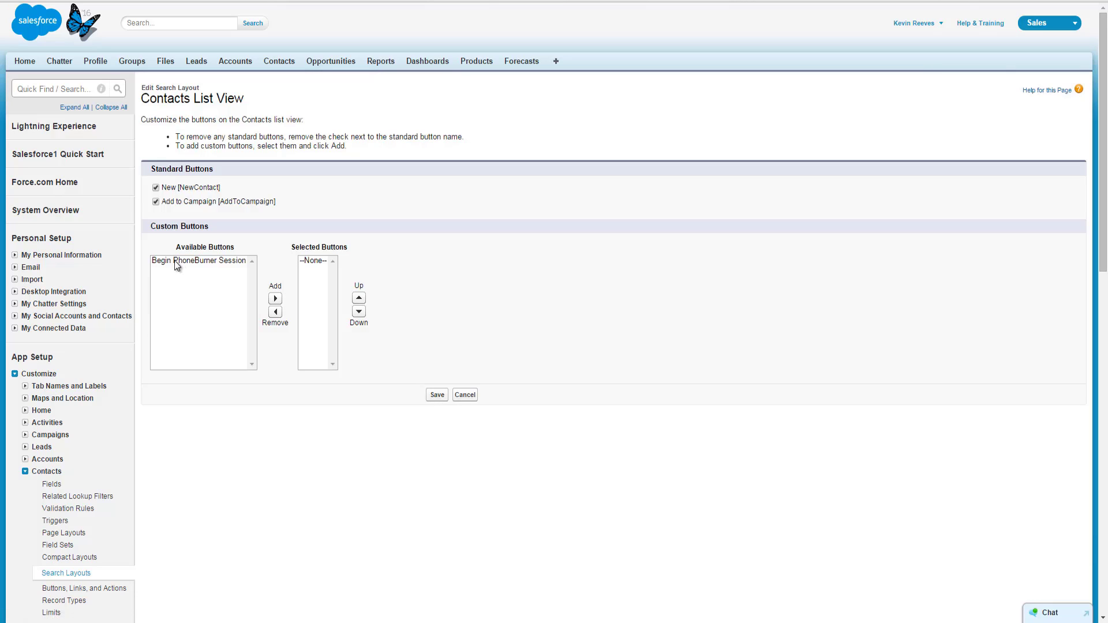
{"action": "left_click", "coordinate": [184, 261]}
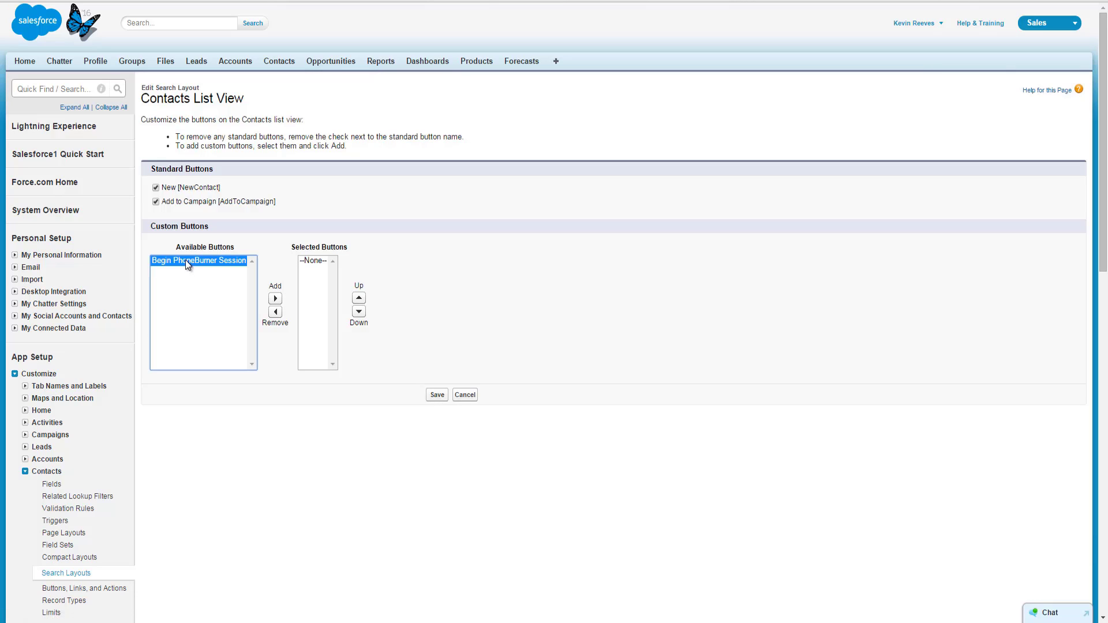
{"action": "left_click", "coordinate": [276, 298]}
{"action": "left_click", "coordinate": [436, 396]}
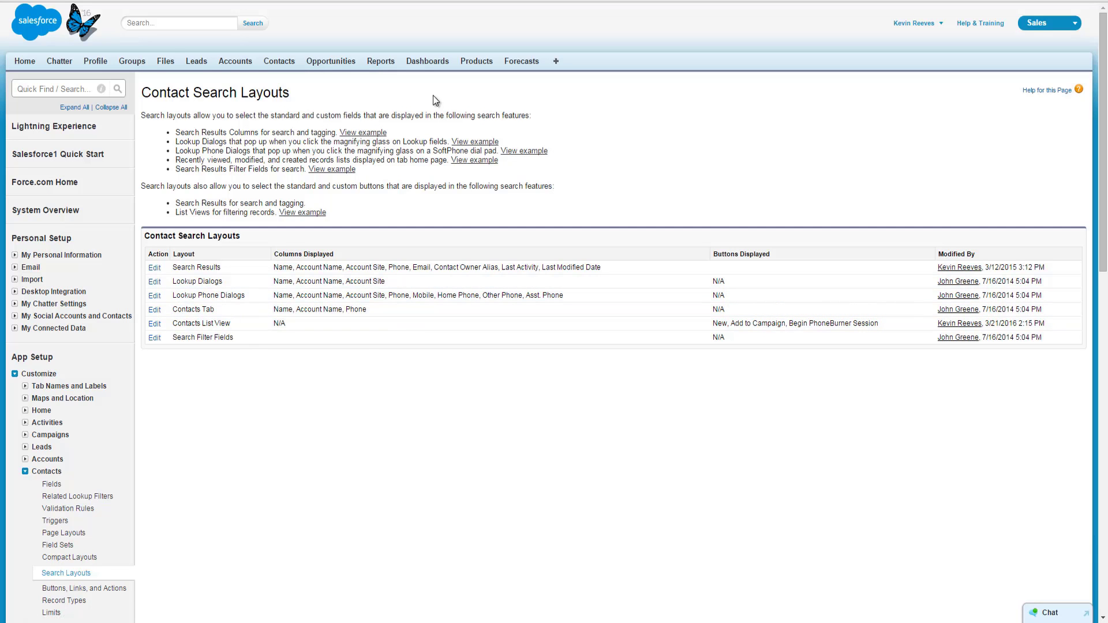
Step: Return to the Recently Viewed Leads list and select all of its leads
{"action": "left_click", "coordinate": [205, 64]}
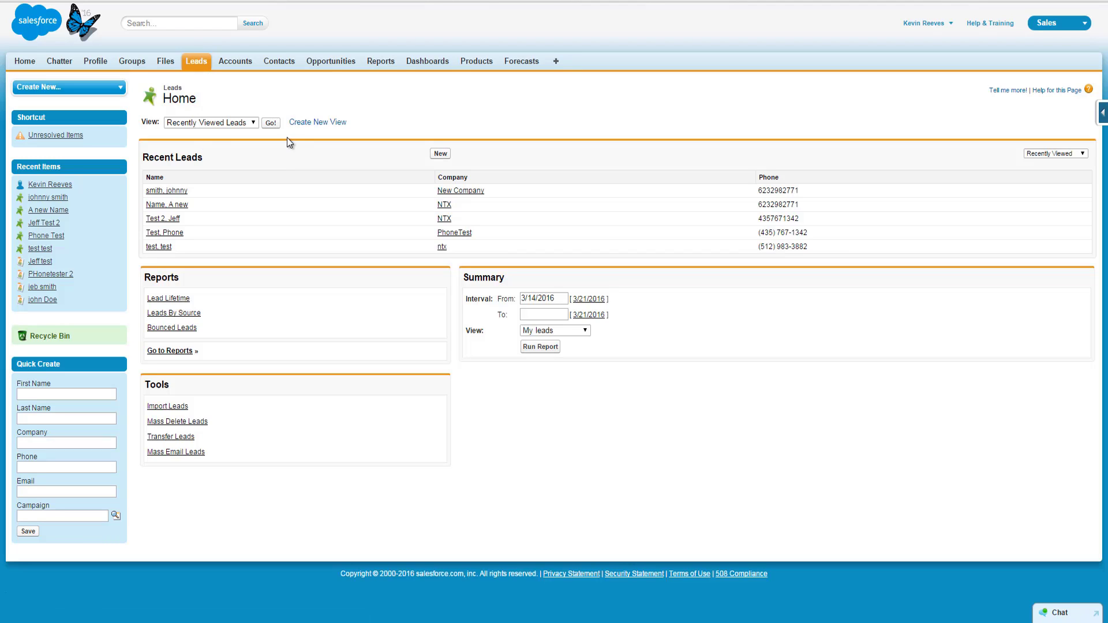
{"action": "left_click", "coordinate": [271, 124]}
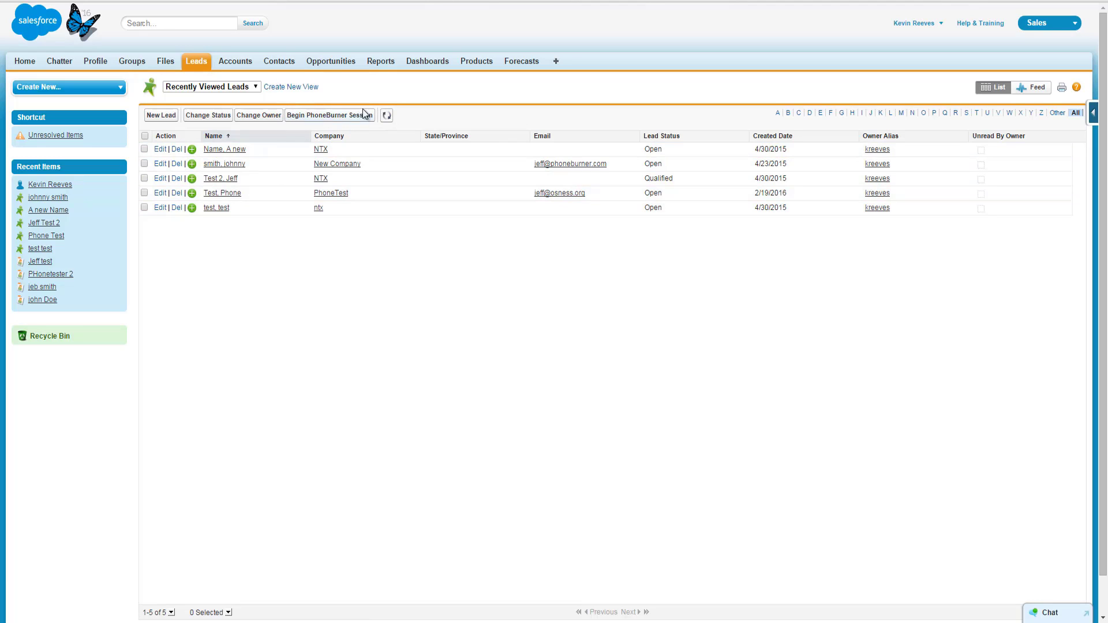
{"action": "left_click", "coordinate": [145, 136]}
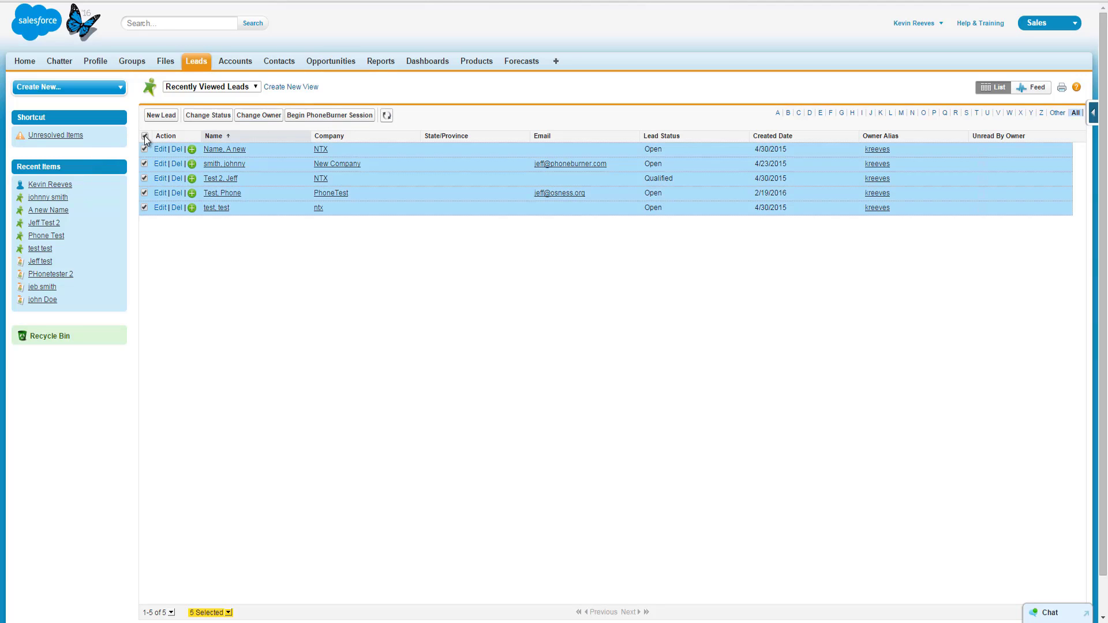
Step: Begin a PhoneBurner session for the selected leads, log in with the prefilled credentials and continue to the dial session settings
{"action": "left_click", "coordinate": [333, 117]}
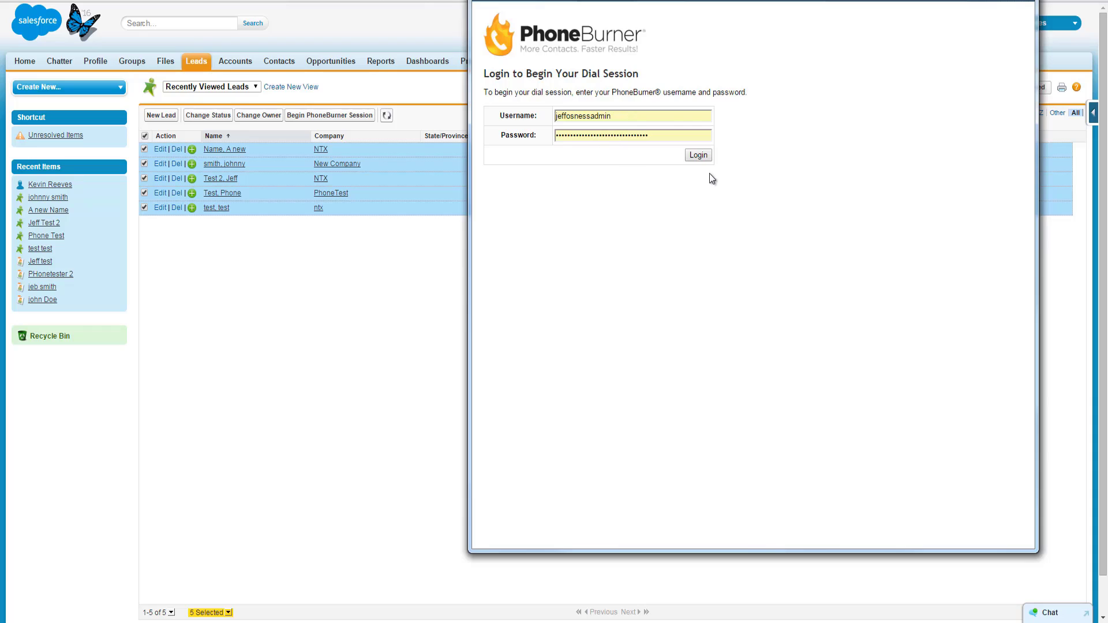
{"action": "left_click", "coordinate": [702, 156]}
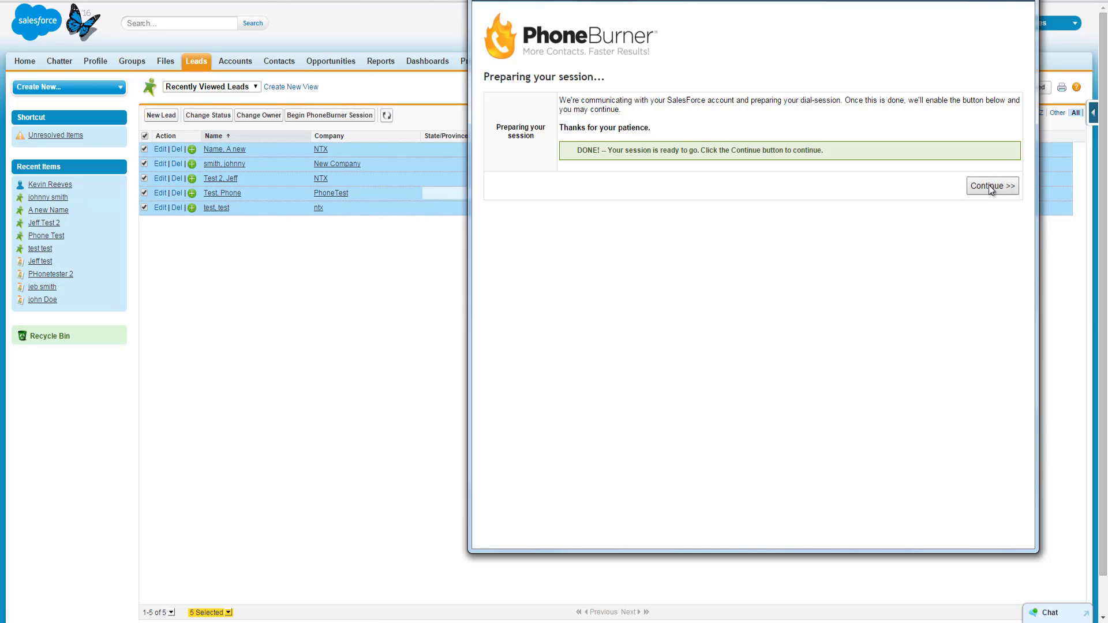
{"action": "left_click", "coordinate": [988, 185]}
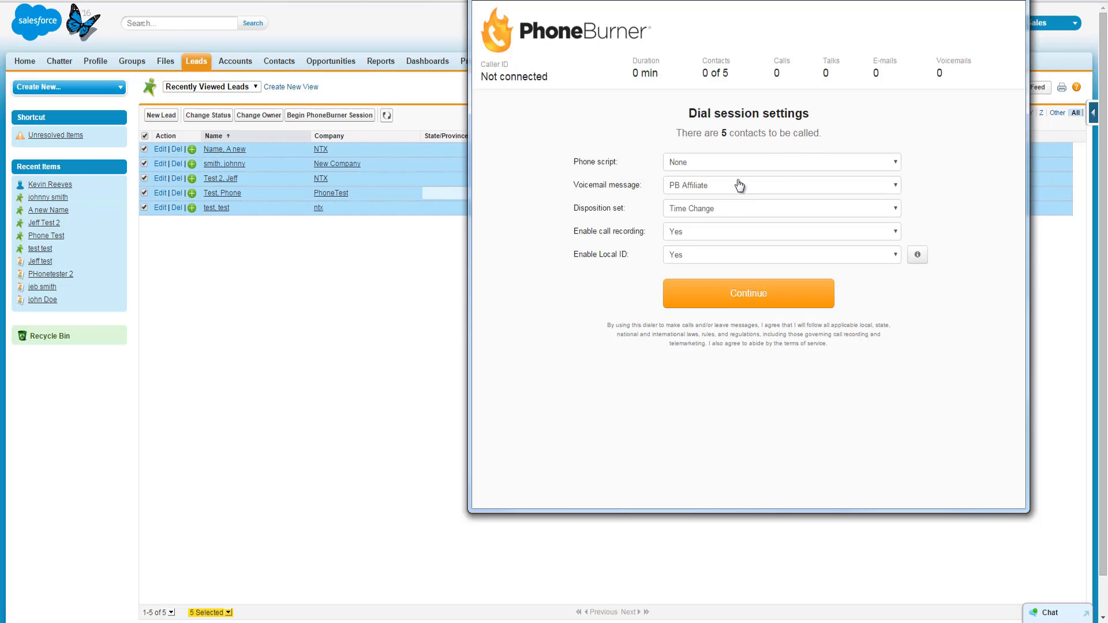
Step: Choose PB Affiliate as the voicemail message, leave call recording and Local ID set to Yes, and continue to the phone connection page
{"action": "left_click_drag", "start_coordinate": [729, 71], "coordinate": [692, 70]}
{"action": "left_click", "coordinate": [729, 186]}
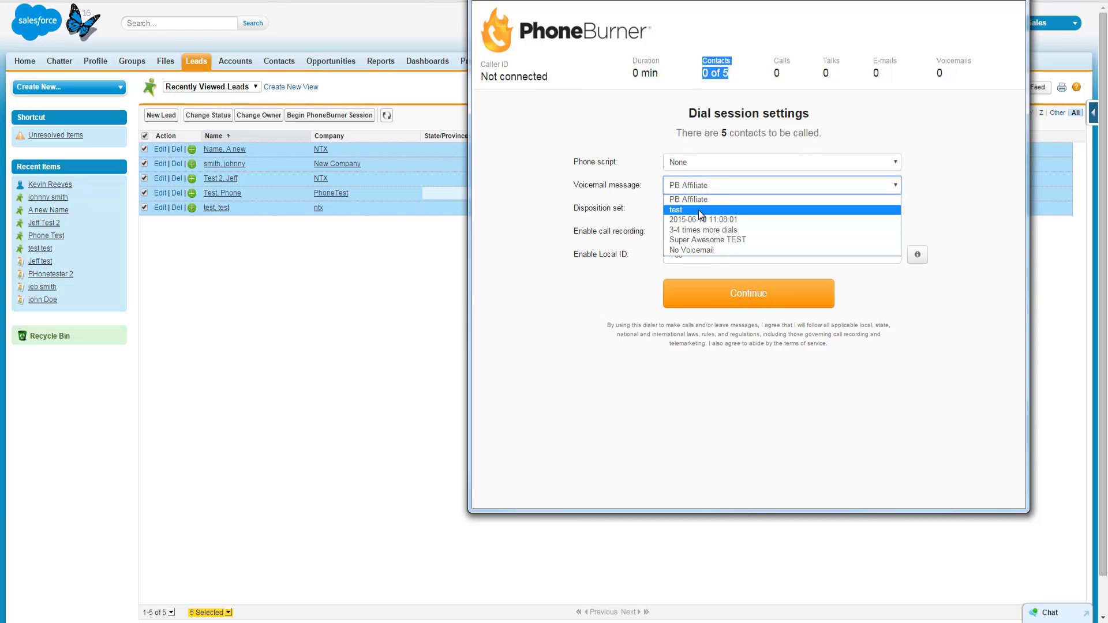
{"action": "left_click", "coordinate": [699, 202]}
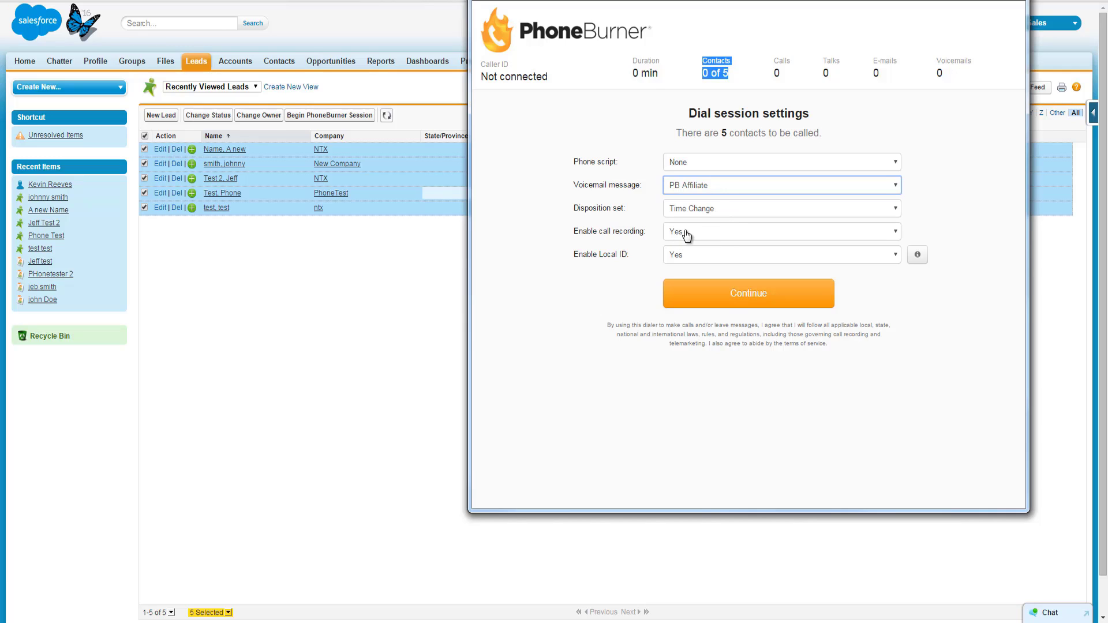
{"action": "left_click", "coordinate": [702, 239]}
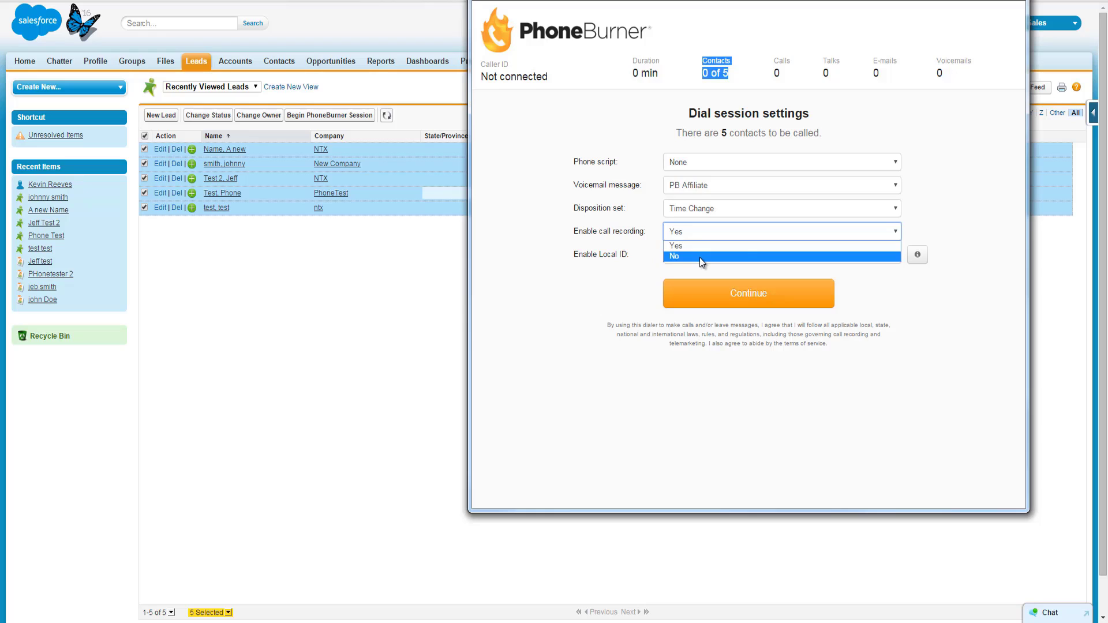
{"action": "left_click", "coordinate": [942, 229]}
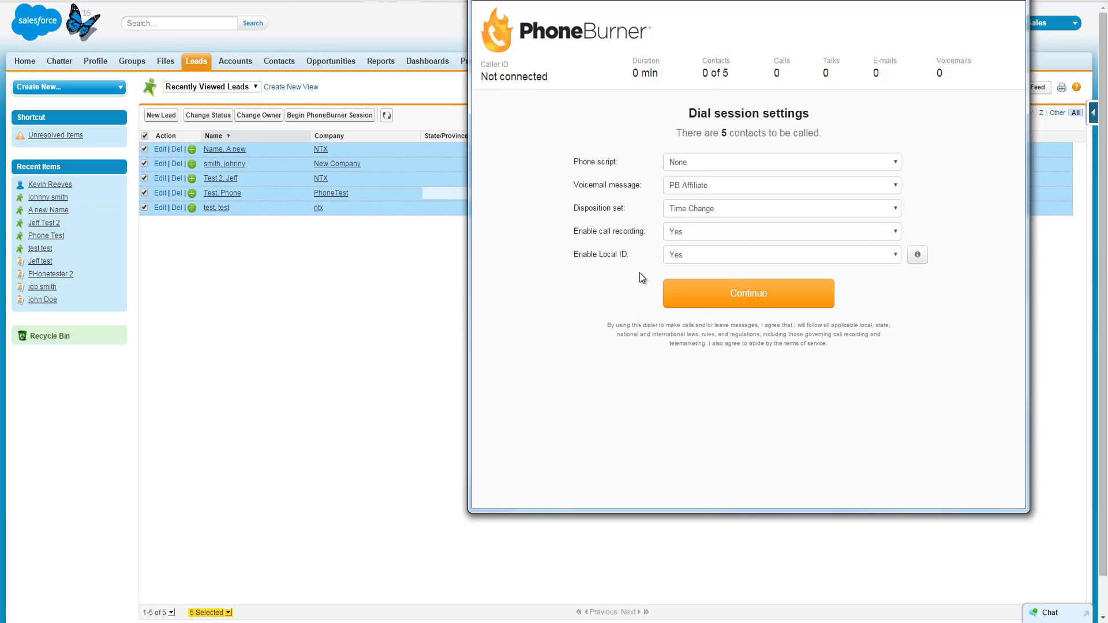
{"action": "left_click", "coordinate": [742, 257]}
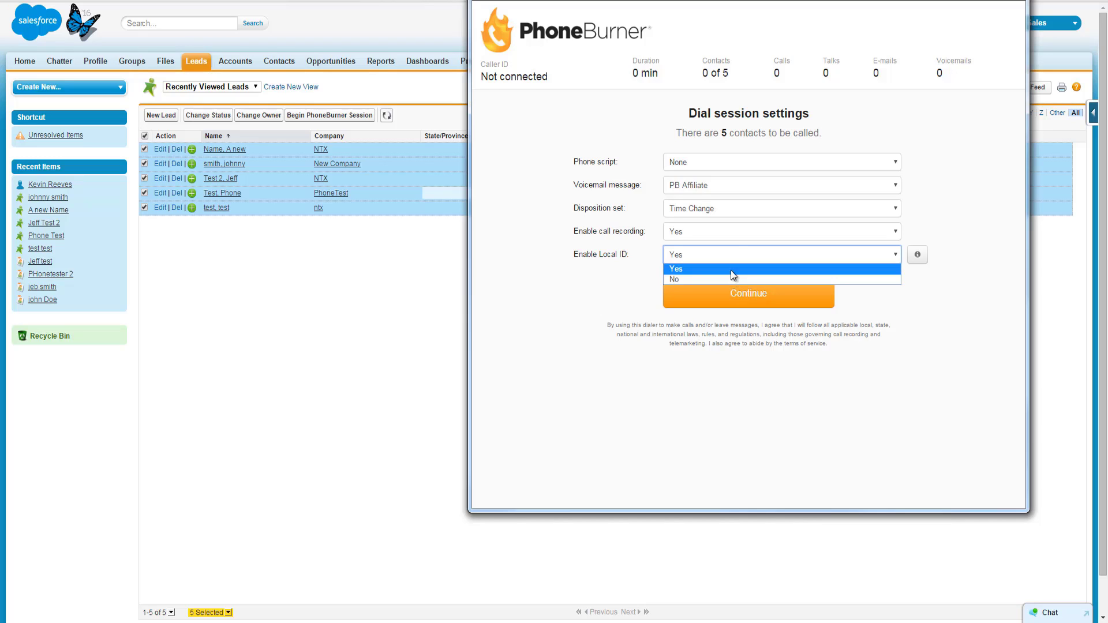
{"action": "left_click", "coordinate": [937, 274]}
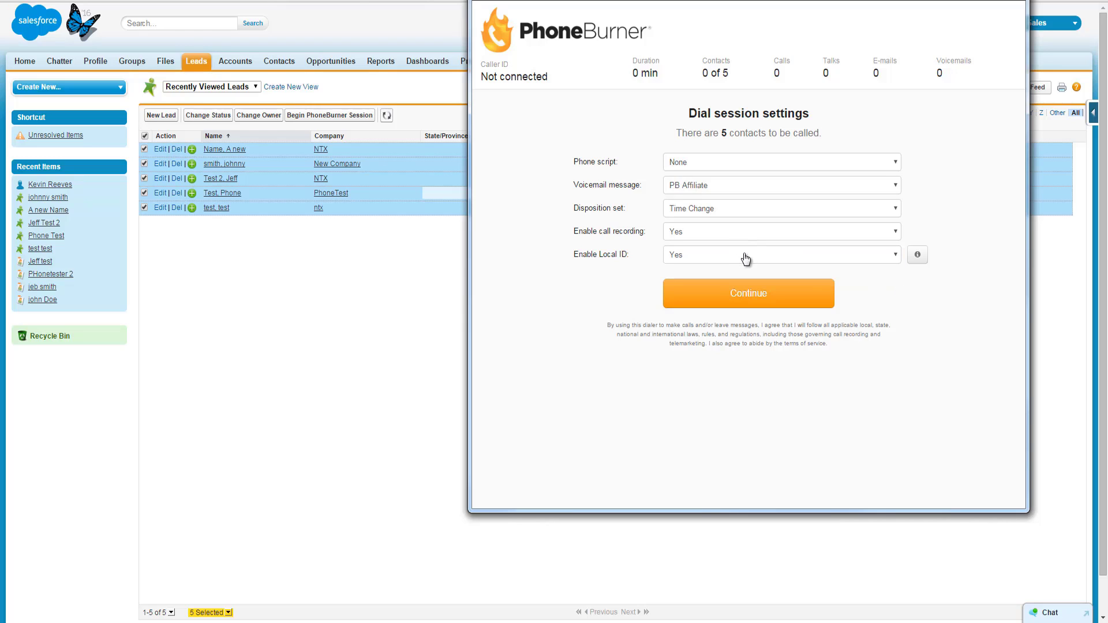
{"action": "left_click", "coordinate": [745, 298]}
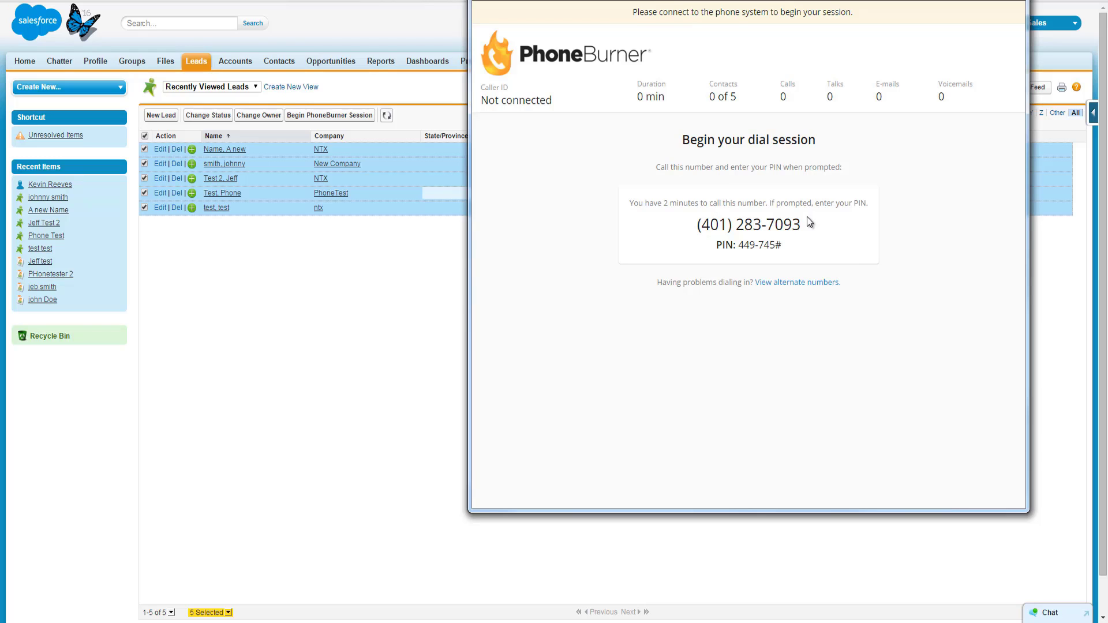
Step: Examine the dial-in number, contact count and caller ID of the dial session, and move the session window aside
{"action": "left_click_drag", "start_coordinate": [808, 226], "coordinate": [697, 225]}
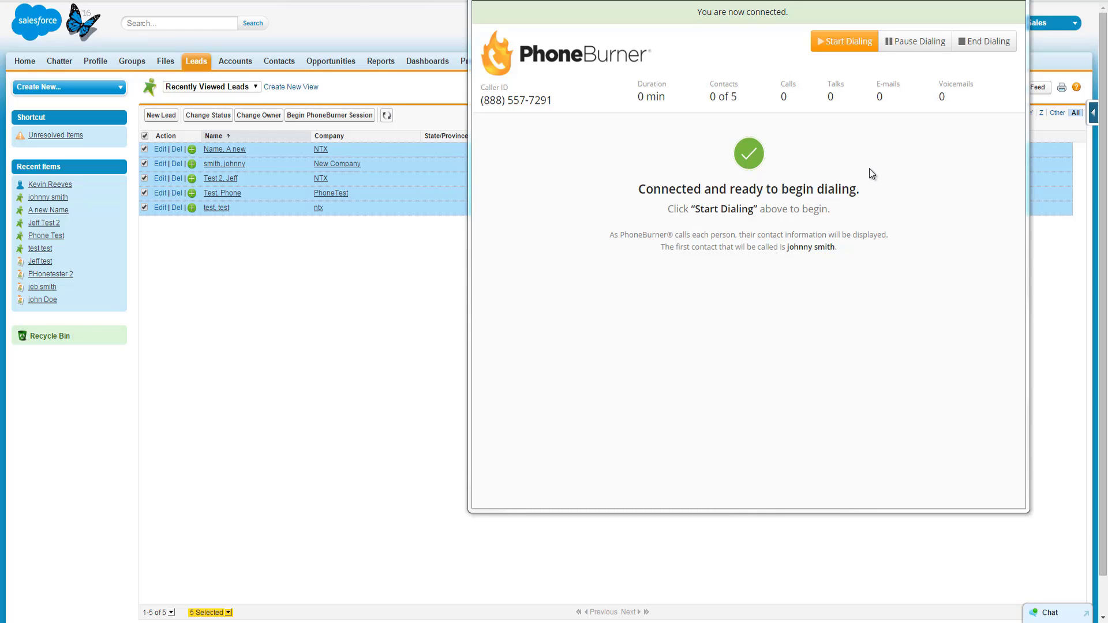
{"action": "left_click_drag", "start_coordinate": [737, 97], "coordinate": [711, 98]}
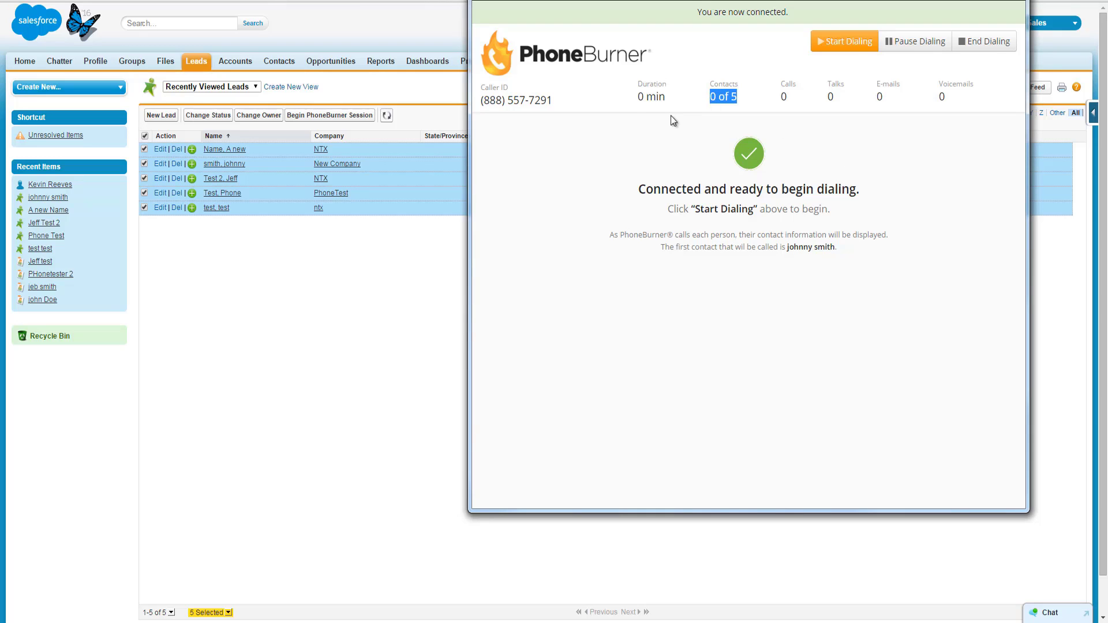
{"action": "left_click_drag", "start_coordinate": [554, 98], "coordinate": [484, 98]}
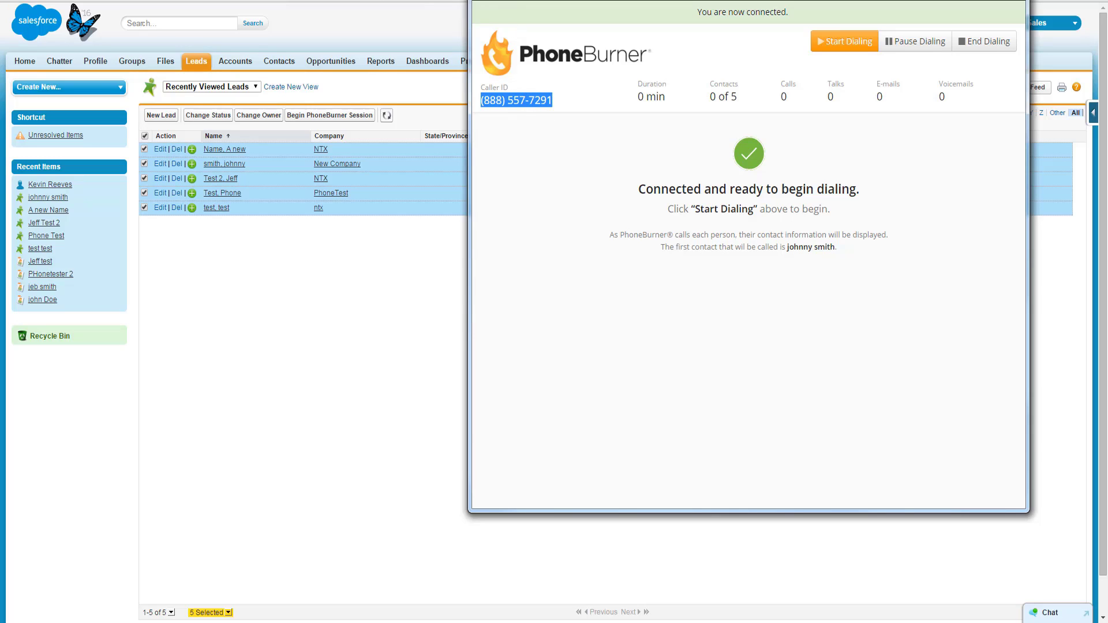
{"action": "left_click_drag", "start_coordinate": [529, 0], "coordinate": [1107, 86]}
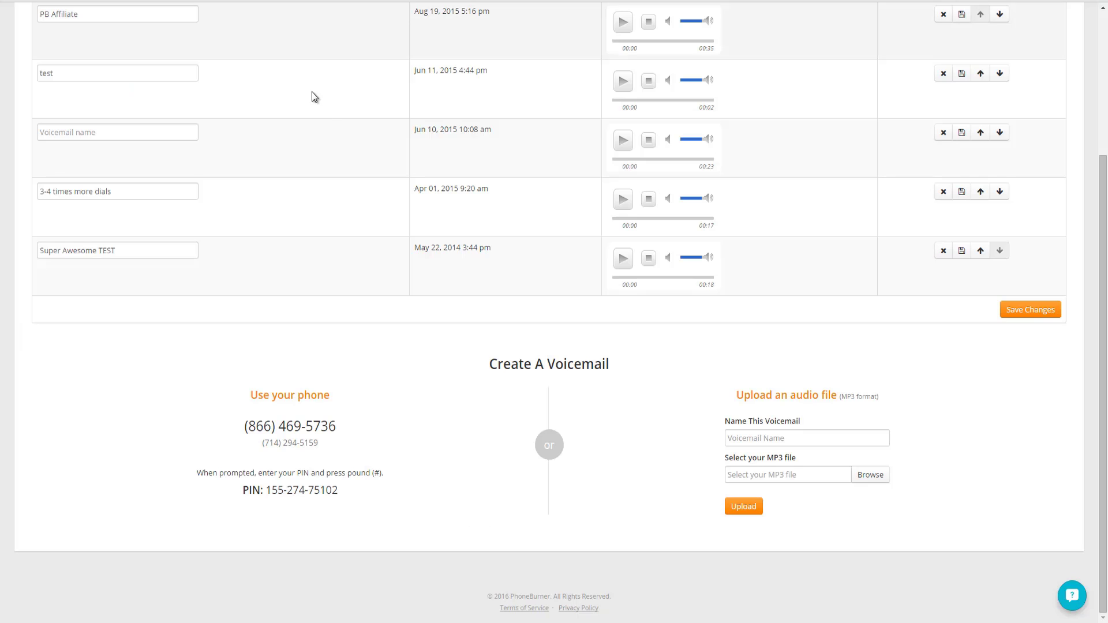
Step: Leave the voicemail library and open the Caller ID setup in the PhoneBurner settings
{"action": "scroll", "coordinate": [312, 94], "scroll_direction": "up", "scroll_amount": 3}
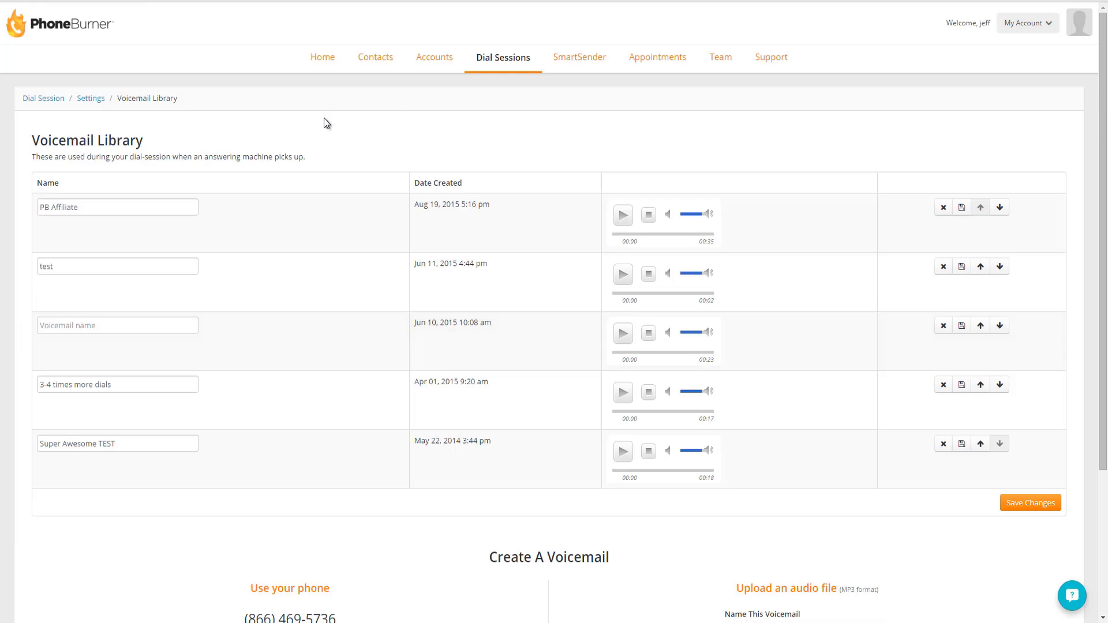
{"action": "left_click", "coordinate": [508, 63]}
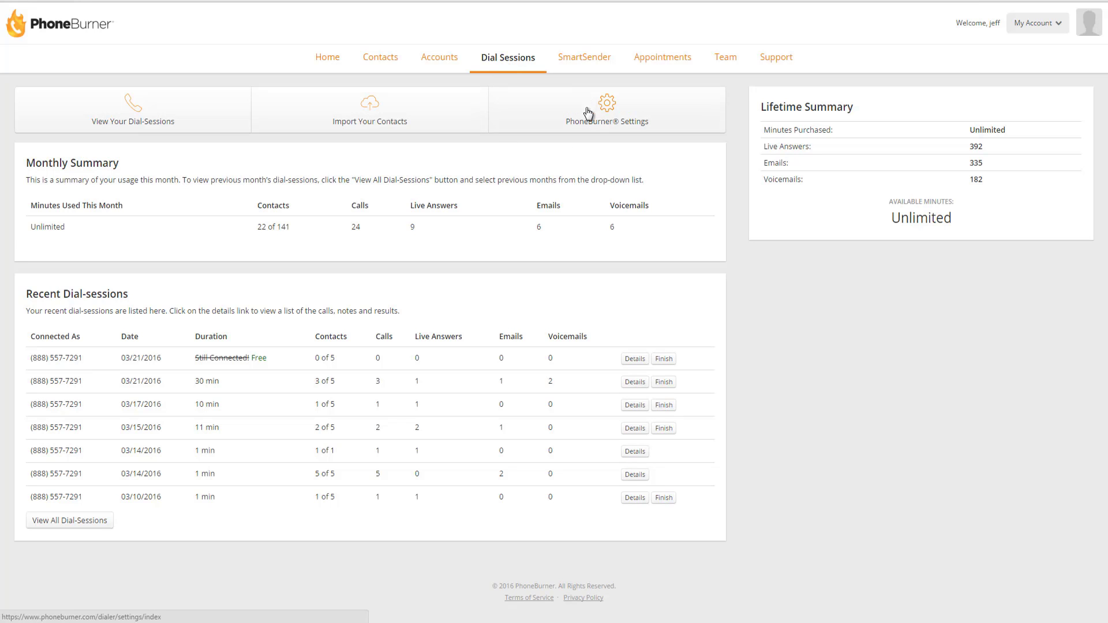
{"action": "left_click", "coordinate": [615, 115]}
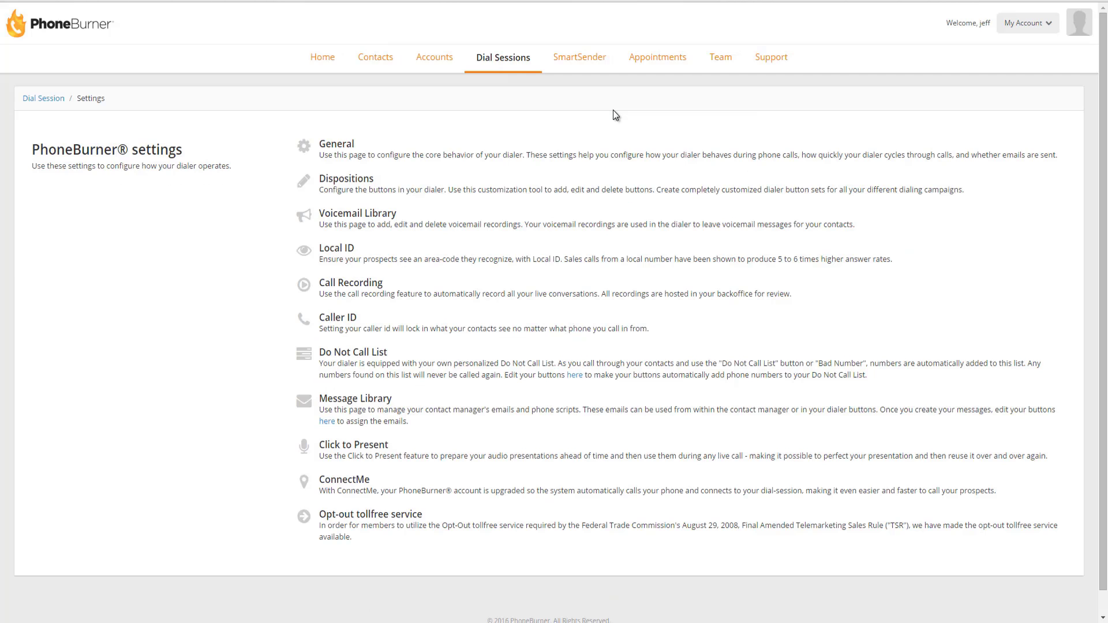
{"action": "left_click", "coordinate": [338, 319]}
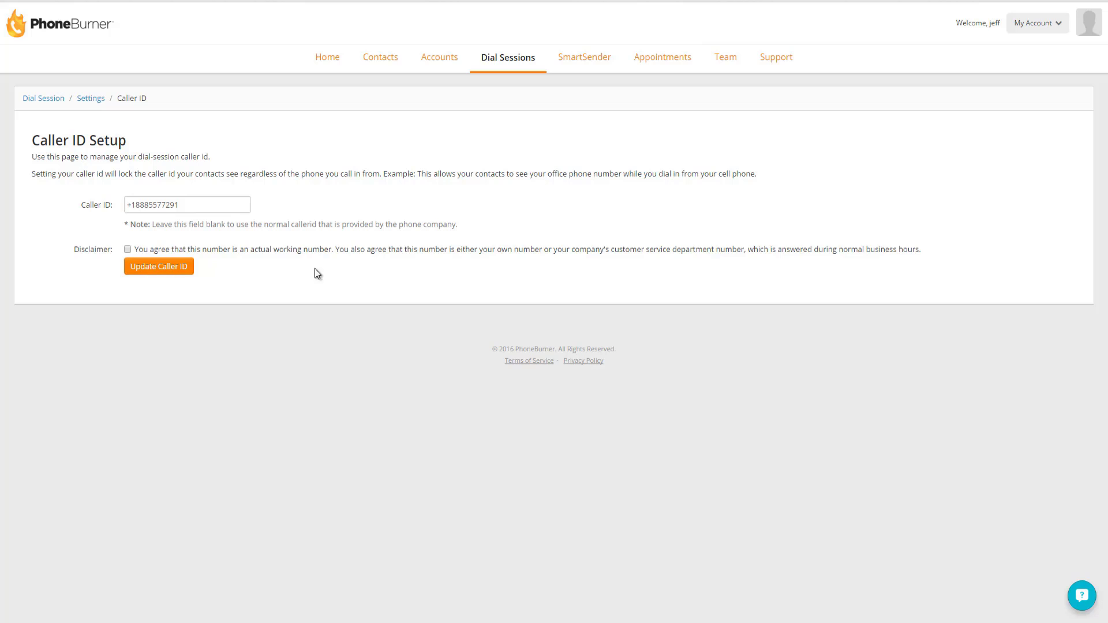
Step: Bring back the dial session window, start dialing with the window enlarged, and leave the prerecorded voicemail for the first contact
{"action": "left_click_drag", "start_coordinate": [1107, 28], "coordinate": [607, 15]}
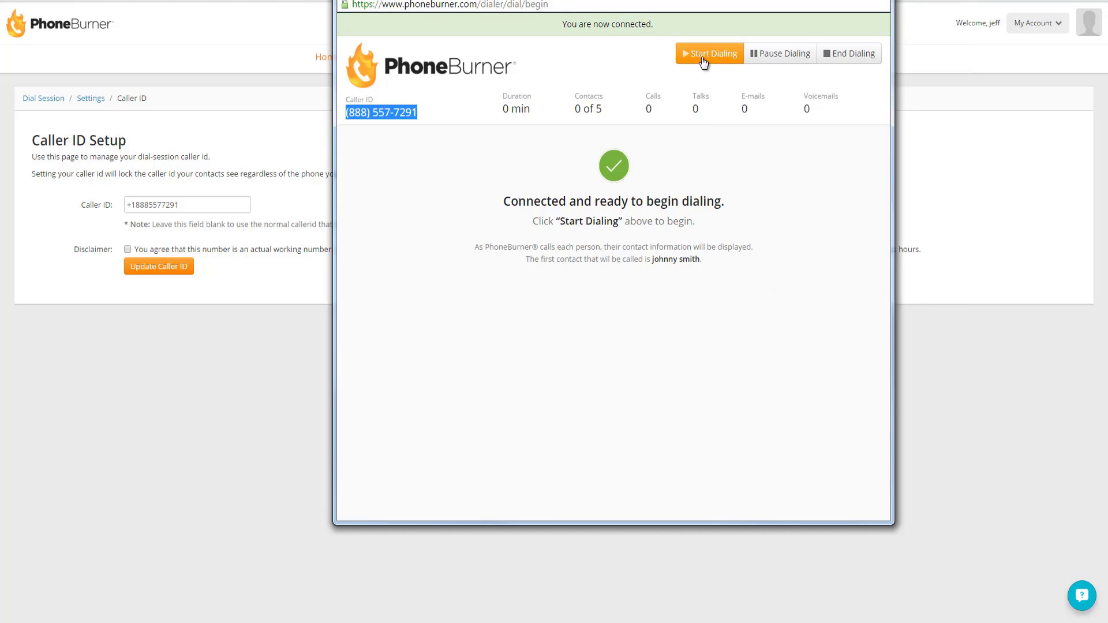
{"action": "left_click", "coordinate": [704, 59]}
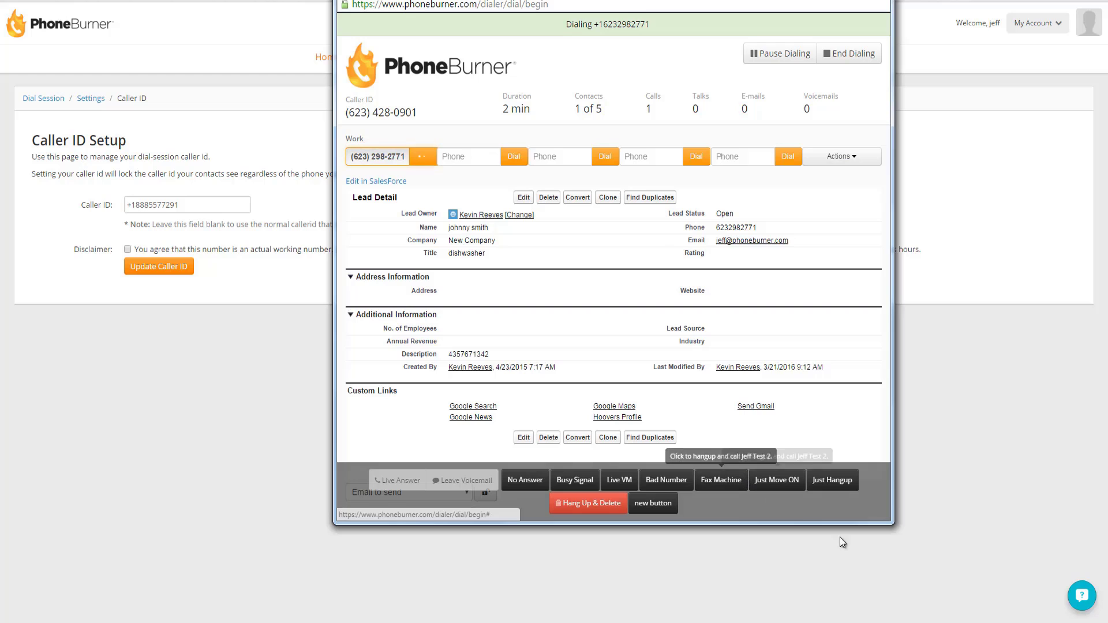
{"action": "left_click_drag", "start_coordinate": [893, 525], "coordinate": [1052, 603]}
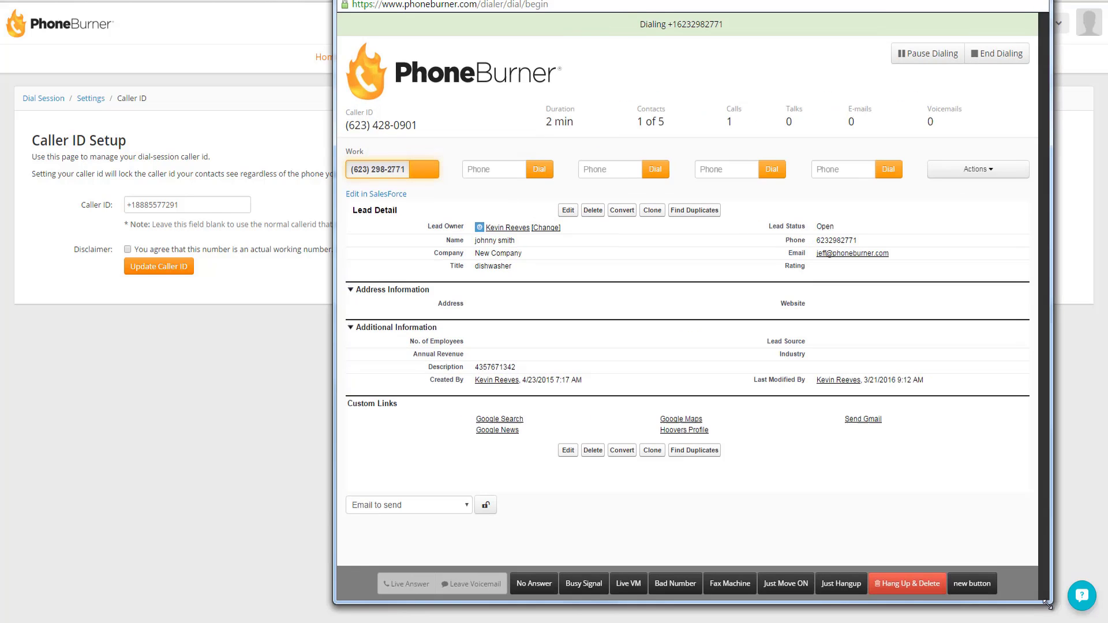
{"action": "left_click_drag", "start_coordinate": [627, 2], "coordinate": [598, 1]}
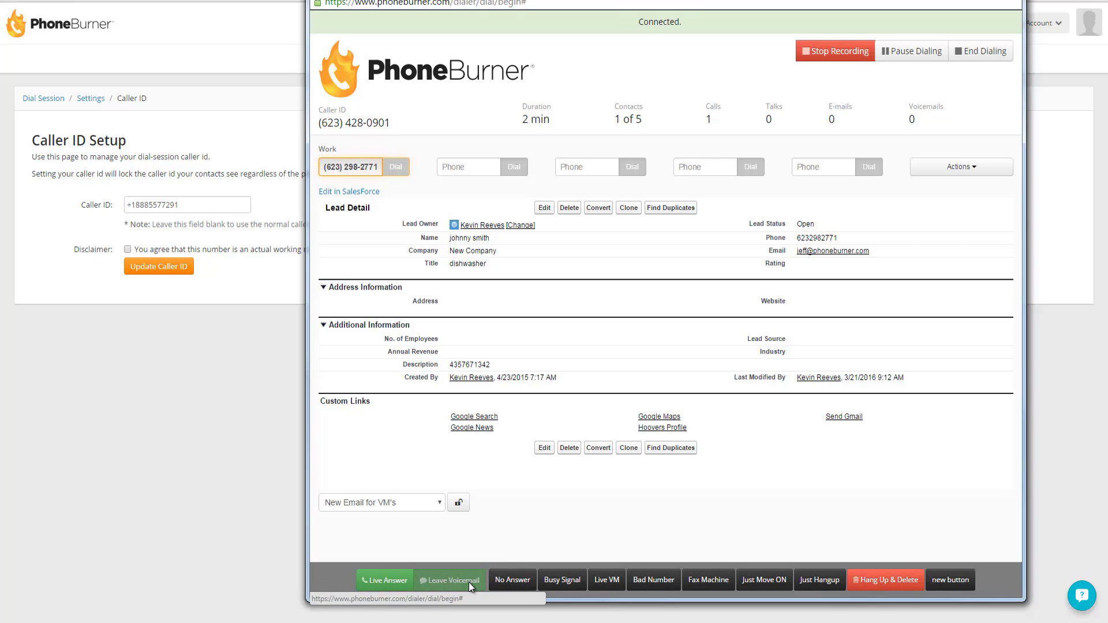
{"action": "left_click", "coordinate": [469, 583]}
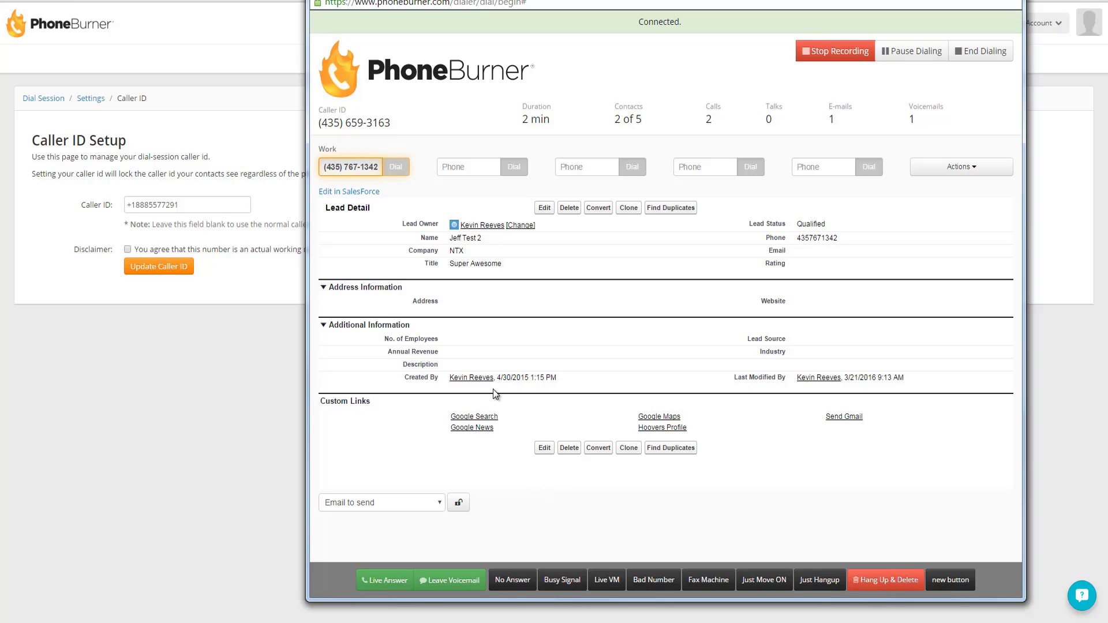
Step: Check the caller ID used for the second contact, mark the call as a live answer and end it
{"action": "left_click_drag", "start_coordinate": [402, 125], "coordinate": [319, 122]}
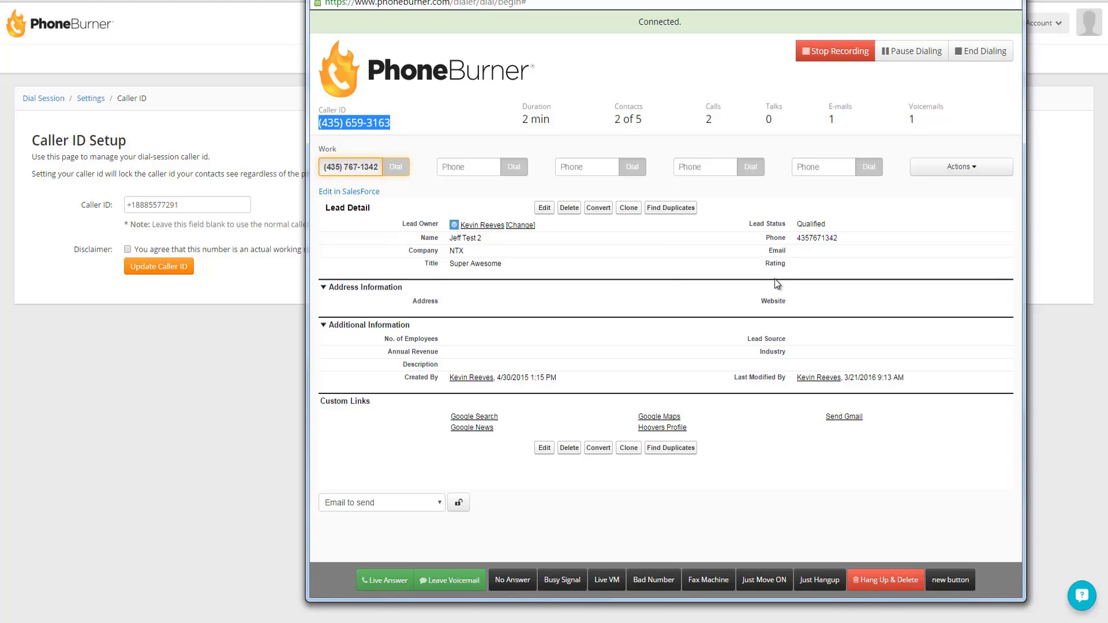
{"action": "left_click", "coordinate": [386, 580]}
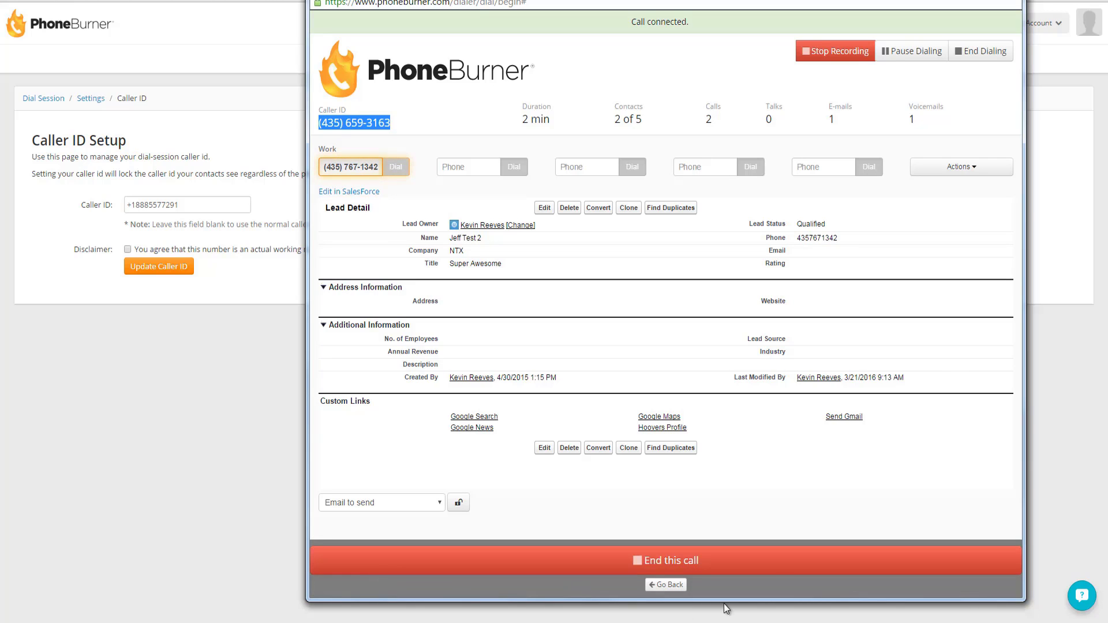
{"action": "left_click", "coordinate": [674, 566]}
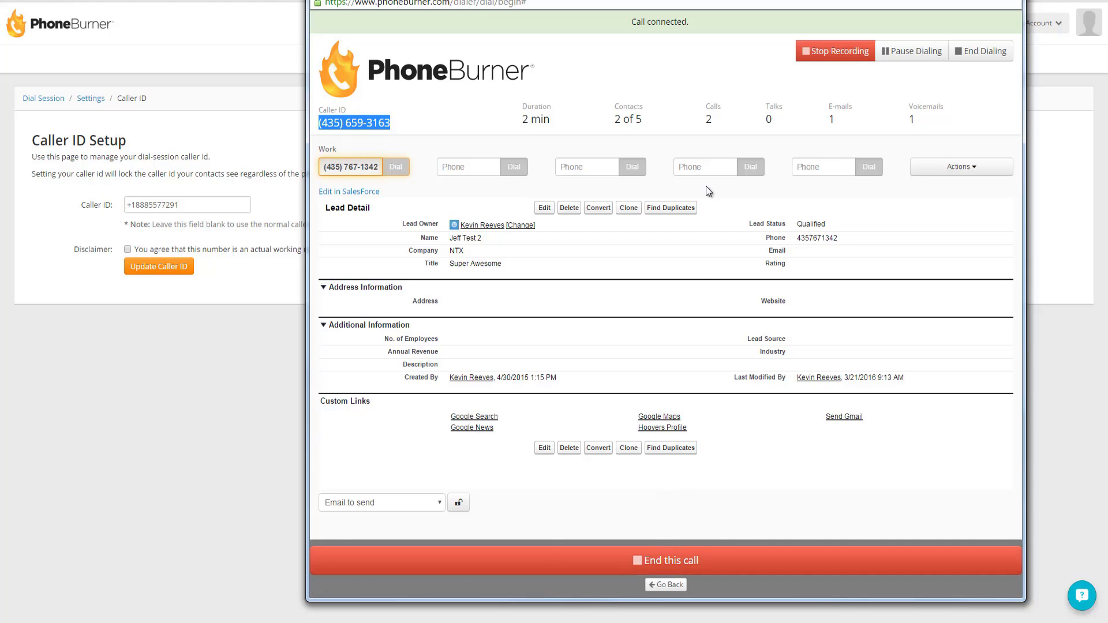
{"action": "left_click_drag", "start_coordinate": [788, 21], "coordinate": [552, 21]}
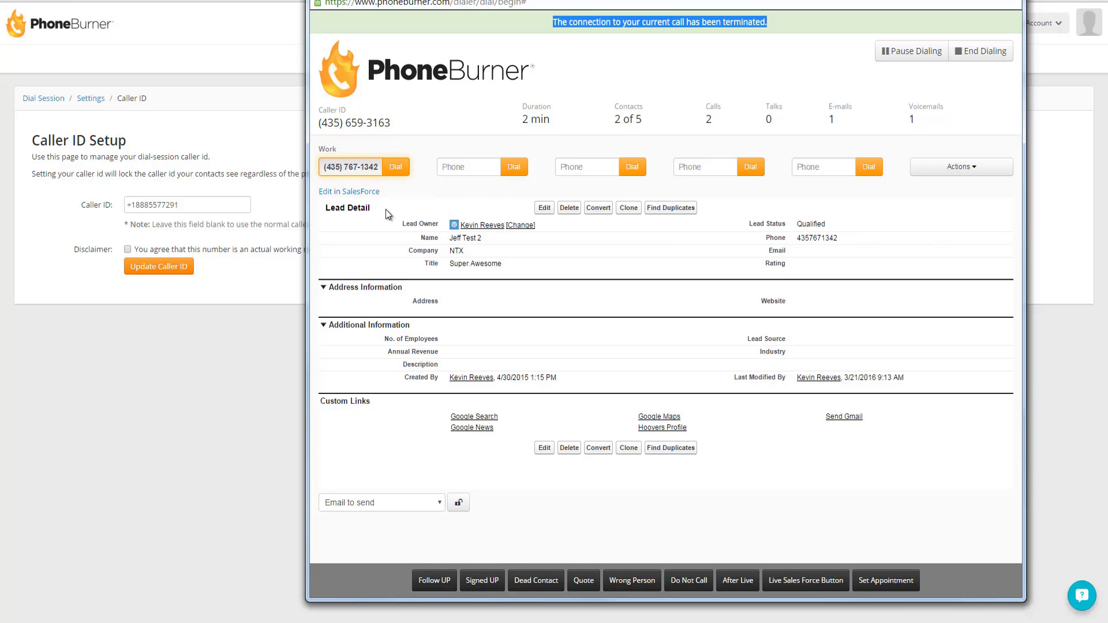
Step: Compare the dialer's Lead Detail section with Salesforce by opening the Qualified NTX lead from the leads list and viewing its details
{"action": "left_click_drag", "start_coordinate": [378, 208], "coordinate": [326, 208]}
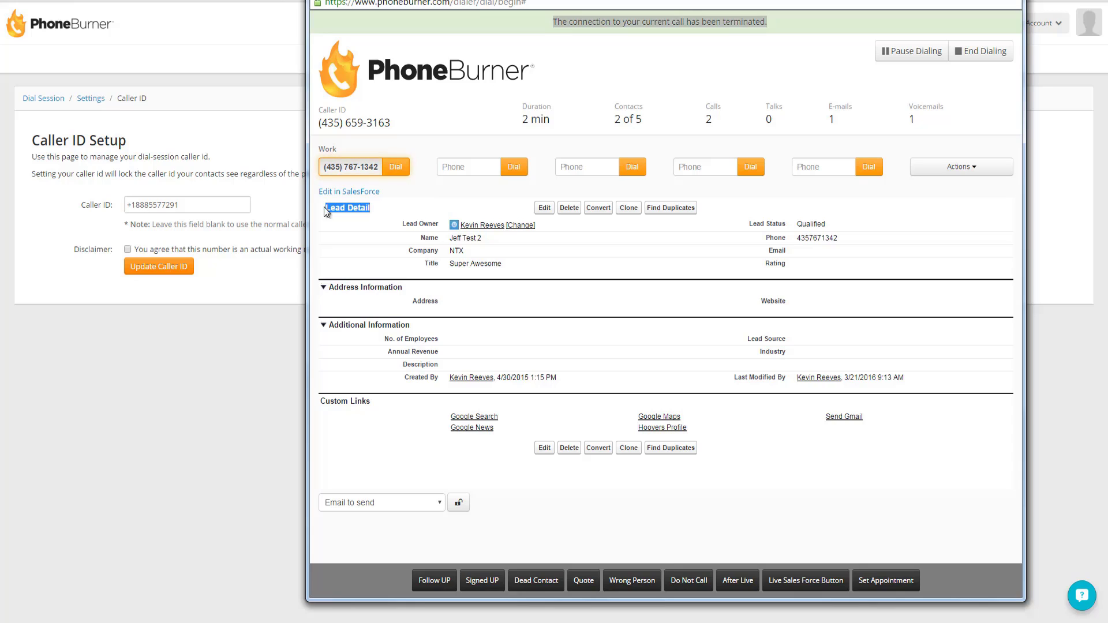
{"action": "left_click", "coordinate": [376, 208]}
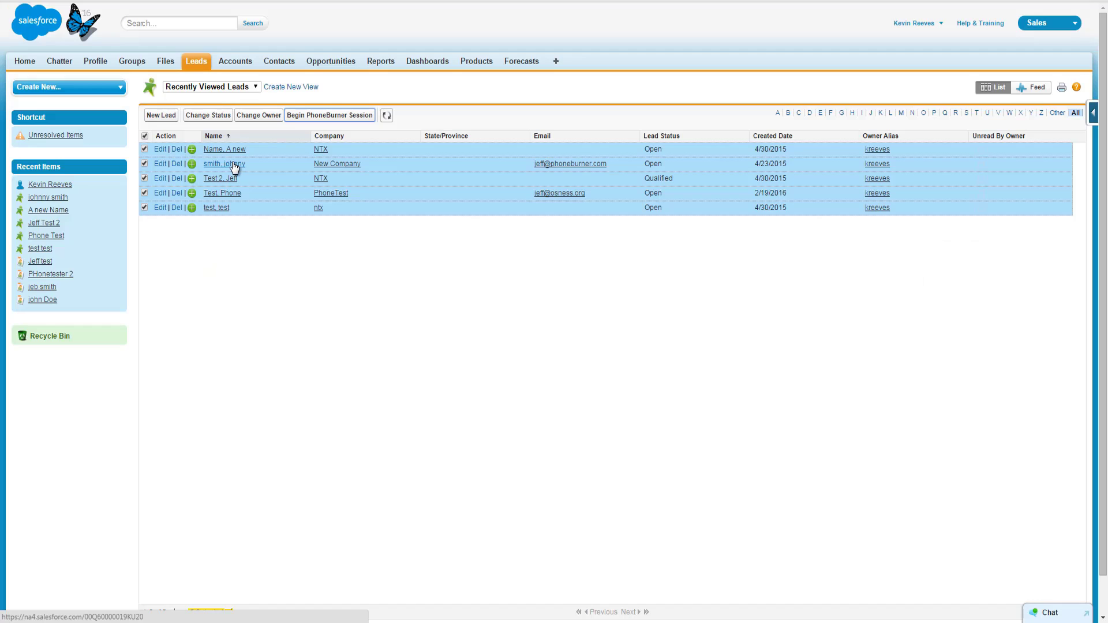
{"action": "left_click", "coordinate": [232, 178]}
{"action": "scroll", "coordinate": [237, 106], "scroll_direction": "down", "scroll_amount": 5}
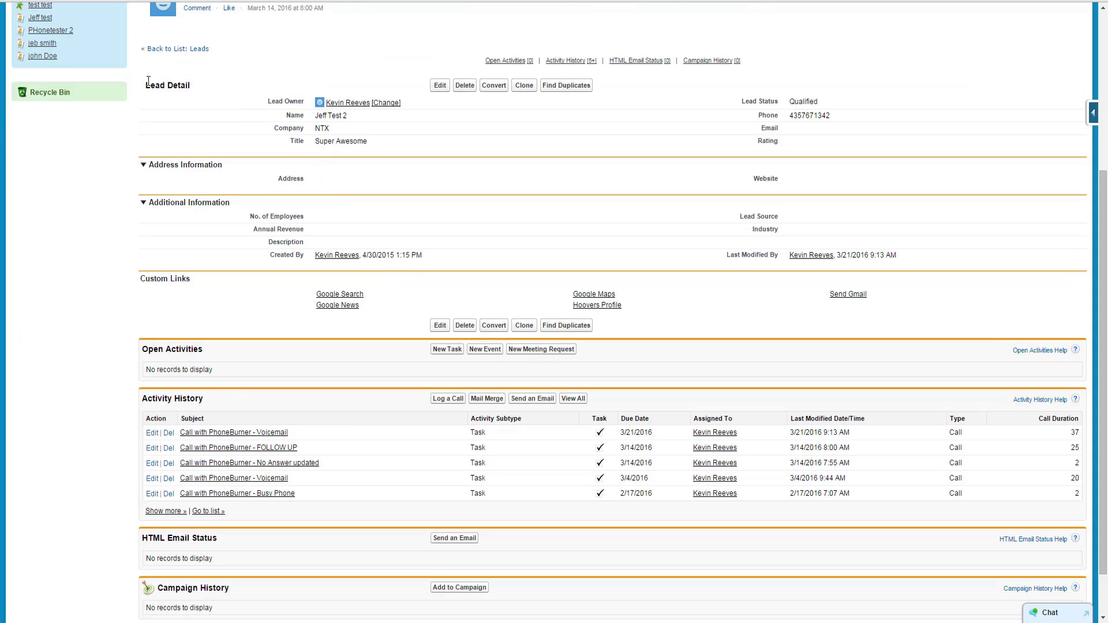
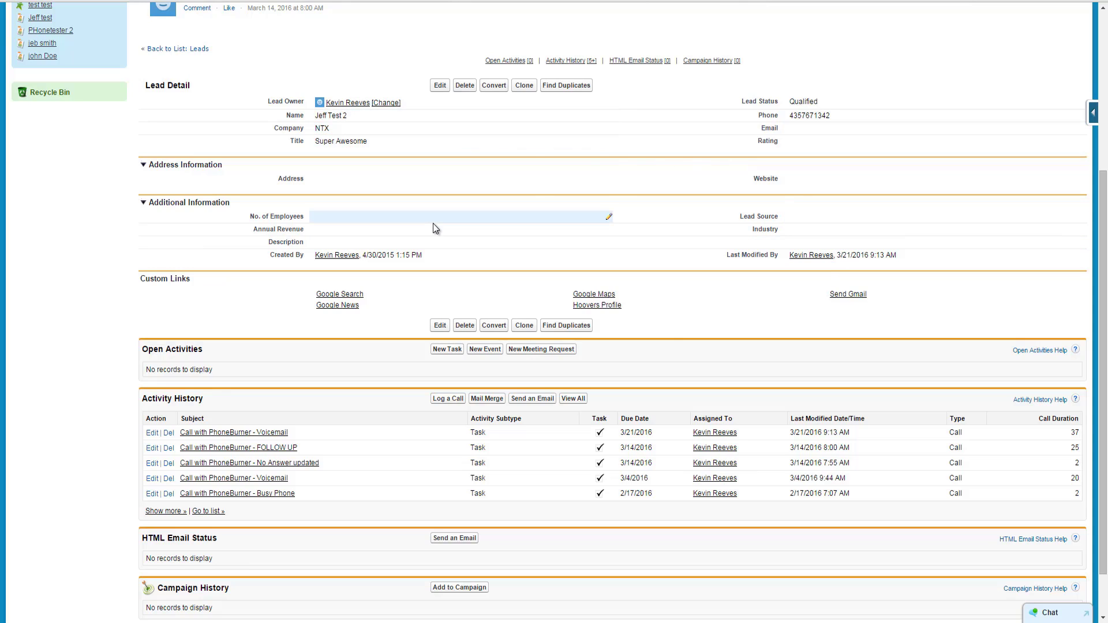
Step: Open the lead page layout for editing and add the Campaign field below Website in the Address Information section
{"action": "left_click", "coordinate": [1094, 115]}
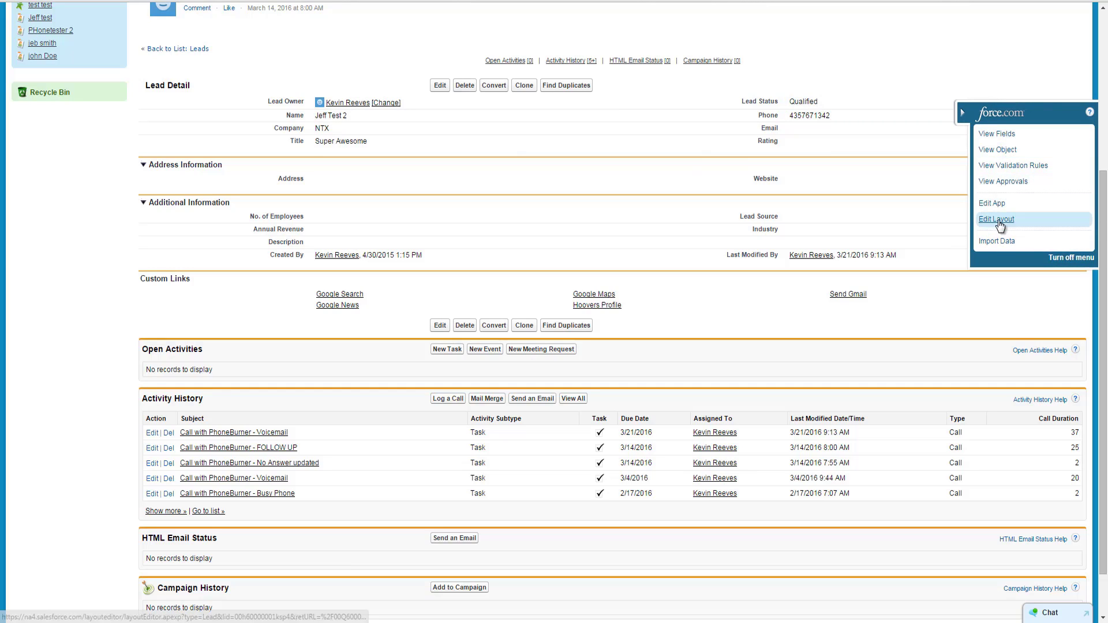
{"action": "left_click", "coordinate": [1004, 221]}
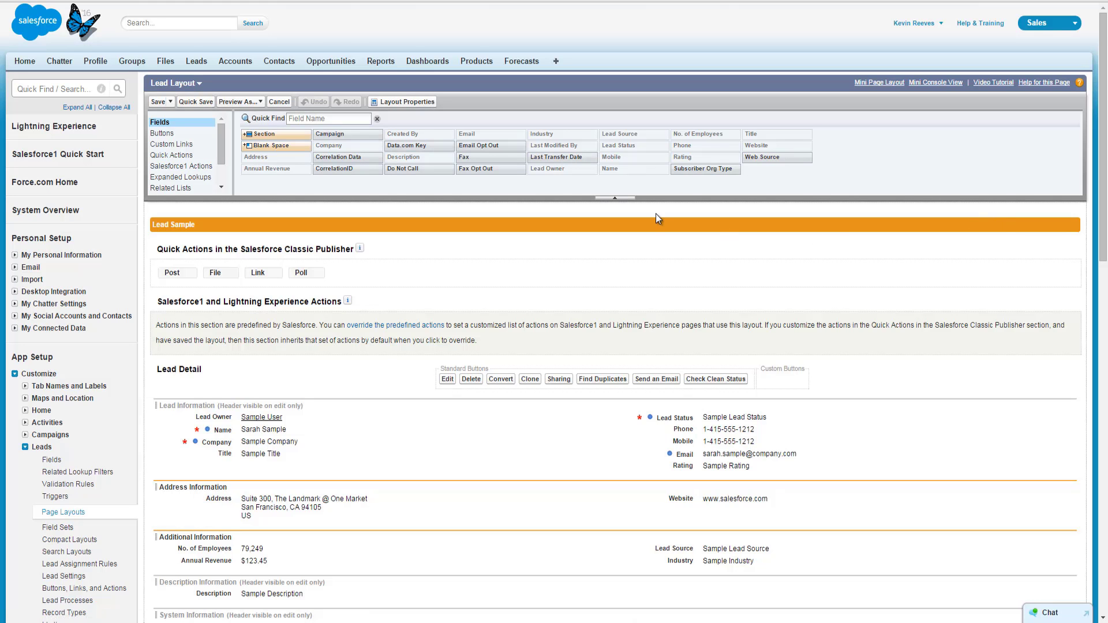
{"action": "scroll", "coordinate": [656, 213], "scroll_direction": "down", "scroll_amount": 1}
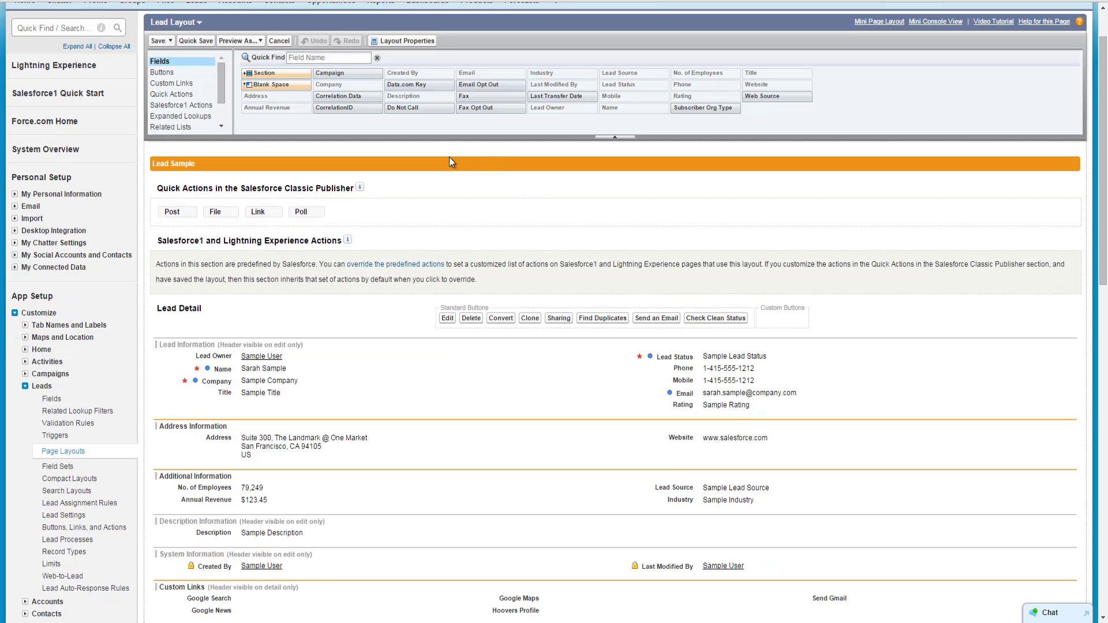
{"action": "left_click_drag", "start_coordinate": [339, 71], "coordinate": [719, 443]}
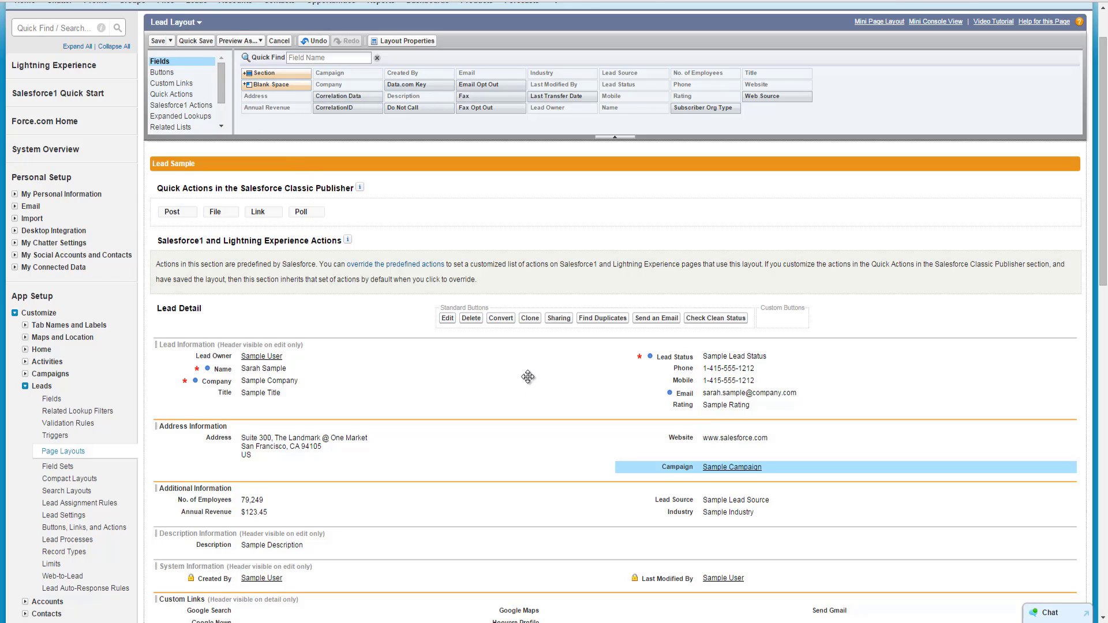
Step: Try to add the New Account quick action to the lead detail area of the layout
{"action": "scroll", "coordinate": [534, 392], "scroll_direction": "down", "scroll_amount": 1}
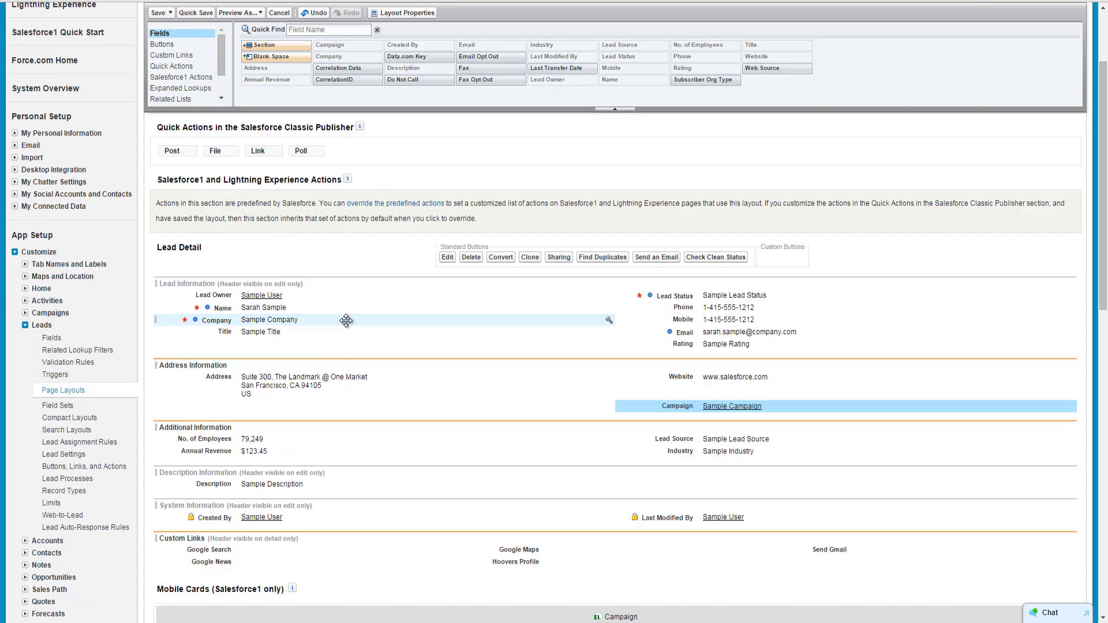
{"action": "left_click", "coordinate": [357, 134]}
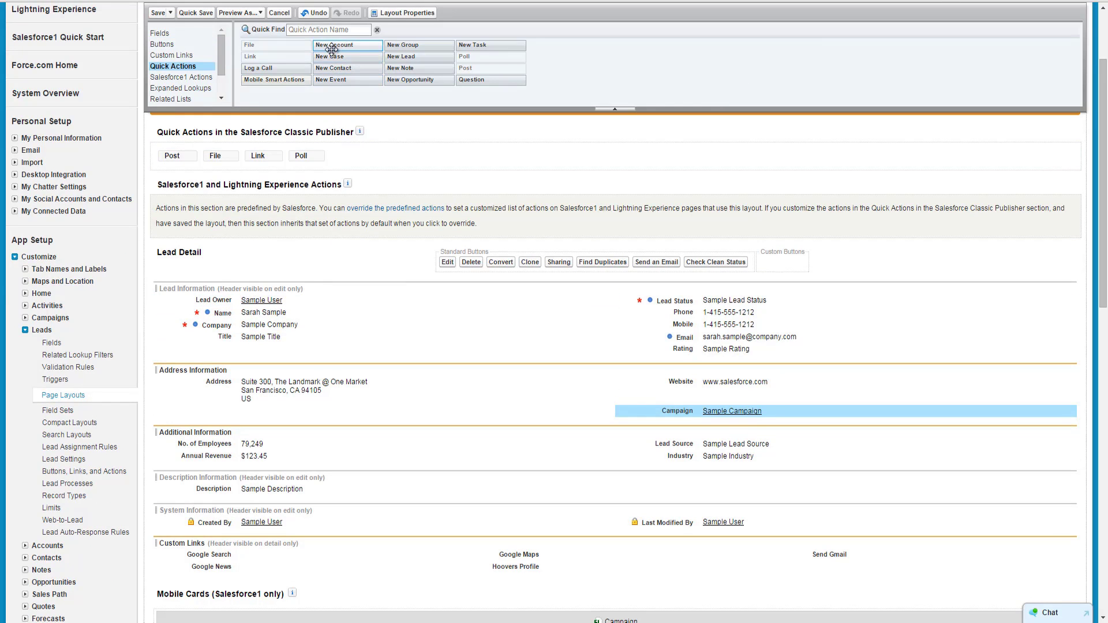
{"action": "mouse_move", "coordinate": [346, 45]}
{"action": "left_mouse_down"}
{"action": "mouse_move", "coordinate": [393, 120]}
{"action": "mouse_move", "coordinate": [531, 502]}
{"action": "mouse_move", "coordinate": [540, 335]}
{"action": "mouse_move", "coordinate": [541, 422]}
{"action": "mouse_move", "coordinate": [557, 384]}
{"action": "mouse_move", "coordinate": [561, 454]}
{"action": "mouse_move", "coordinate": [563, 326]}
{"action": "mouse_move", "coordinate": [558, 427]}
{"action": "left_mouse_up"}
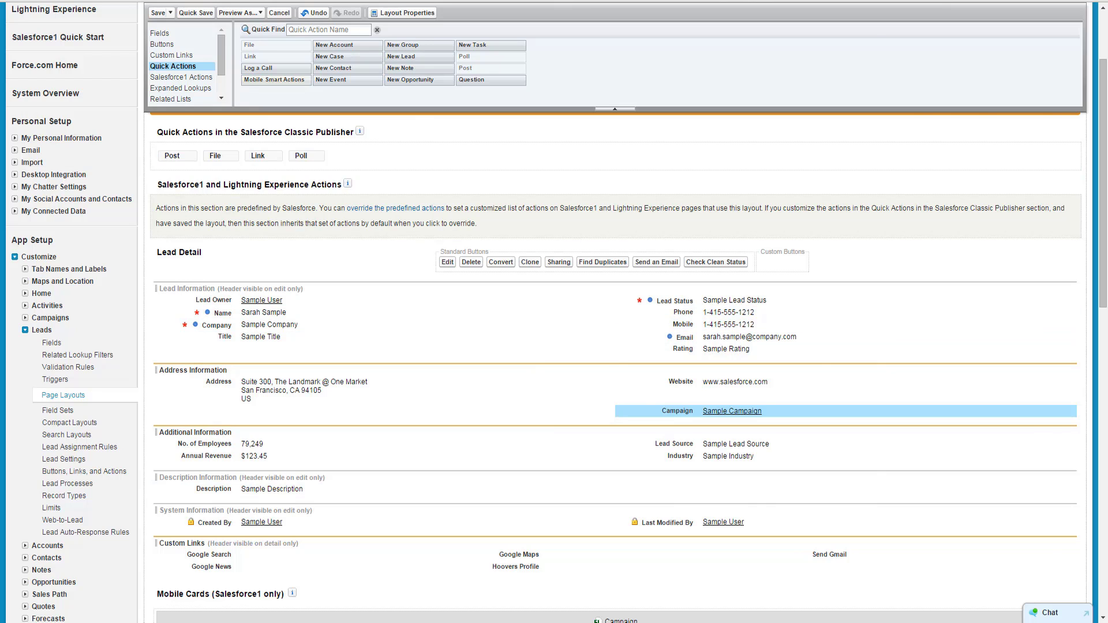
Step: Switch to the dial session, open the current lead's full record in Salesforce and review it down to the Activity History
{"action": "key", "text": "alt+Tab"}
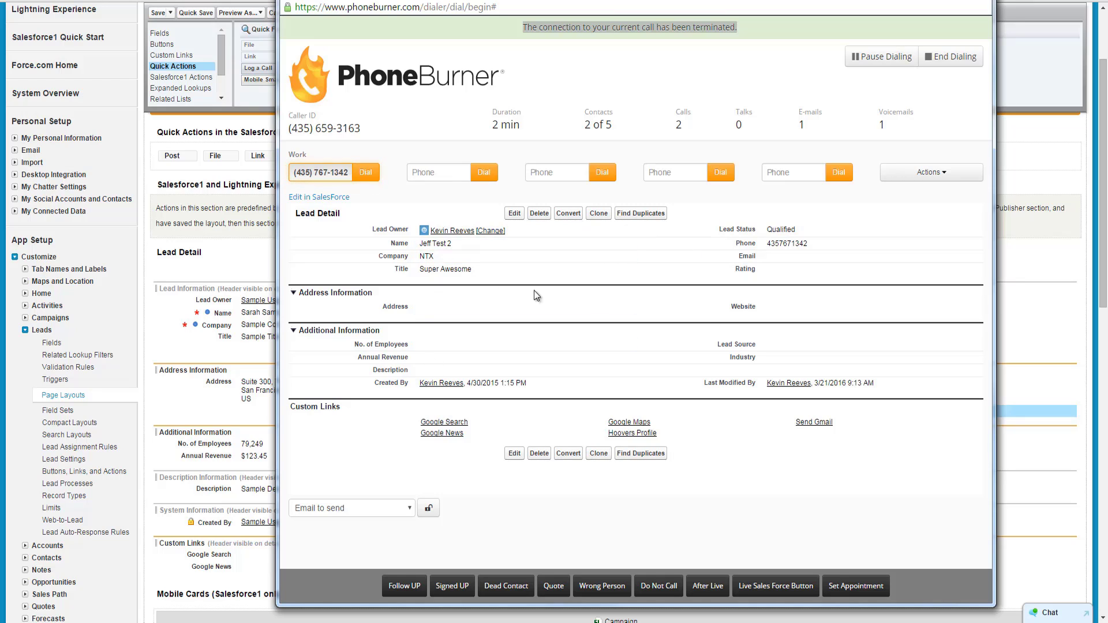
{"action": "left_click", "coordinate": [319, 198]}
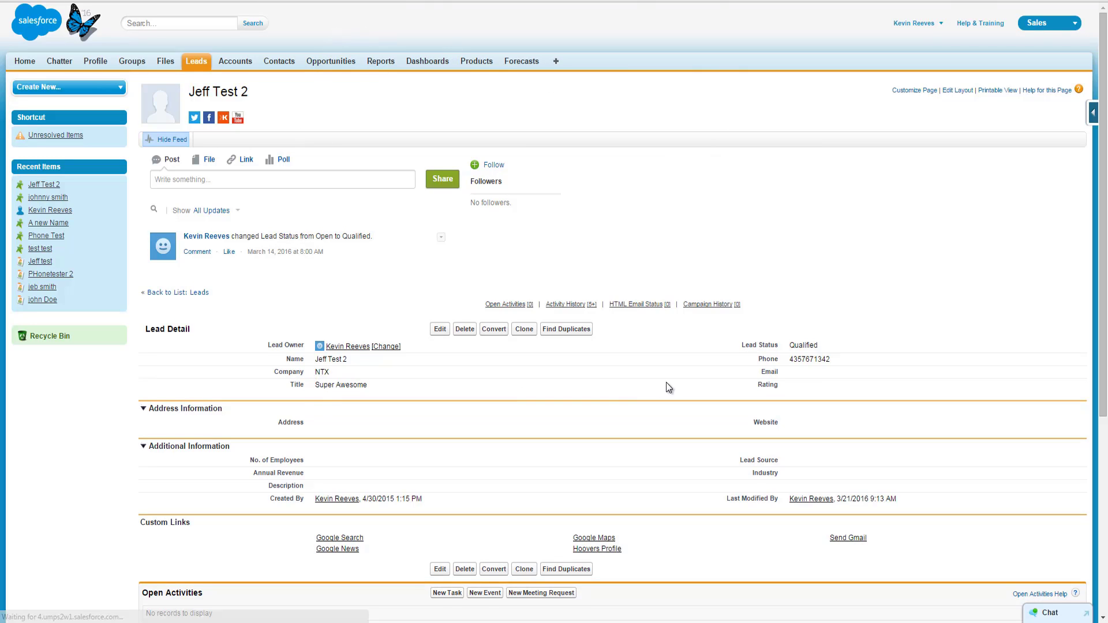
{"action": "scroll", "coordinate": [669, 381], "scroll_direction": "down", "scroll_amount": 2}
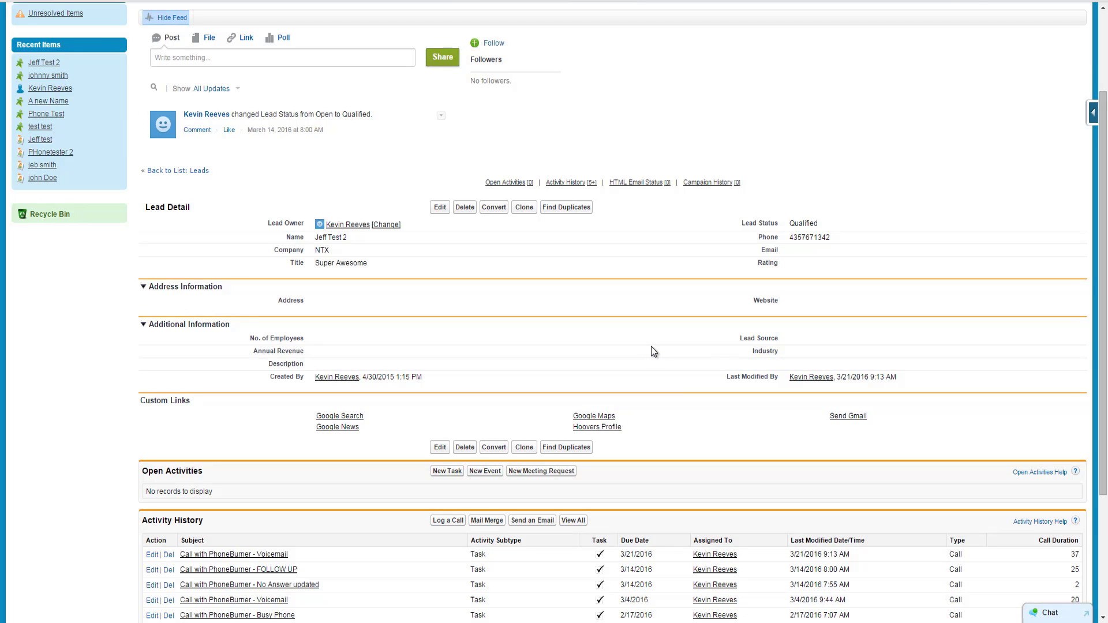
{"action": "scroll", "coordinate": [652, 347], "scroll_direction": "down", "scroll_amount": 2}
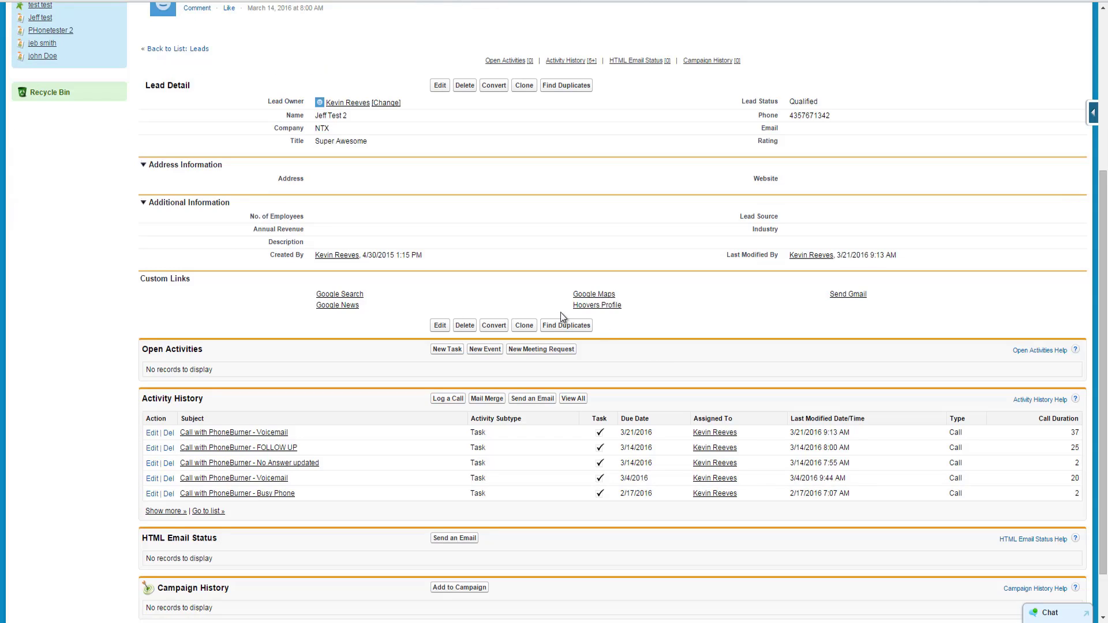
{"action": "scroll", "coordinate": [578, 314], "scroll_direction": "down", "scroll_amount": 1}
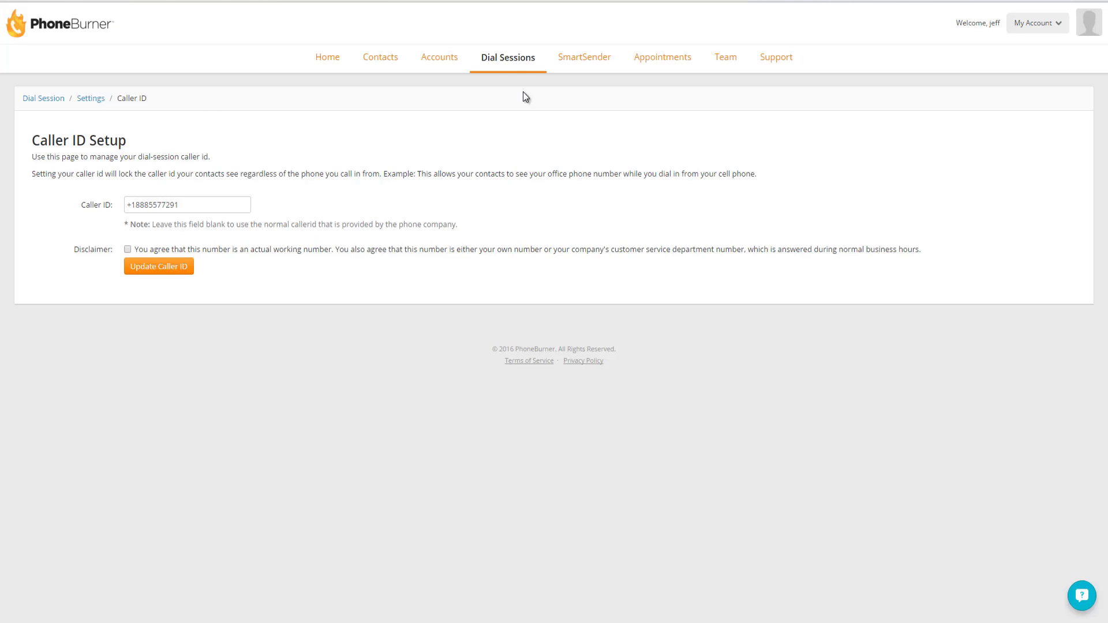
Step: Open the Dispositions page in the PhoneBurner settings and show the No Answer Set
{"action": "left_click", "coordinate": [502, 60]}
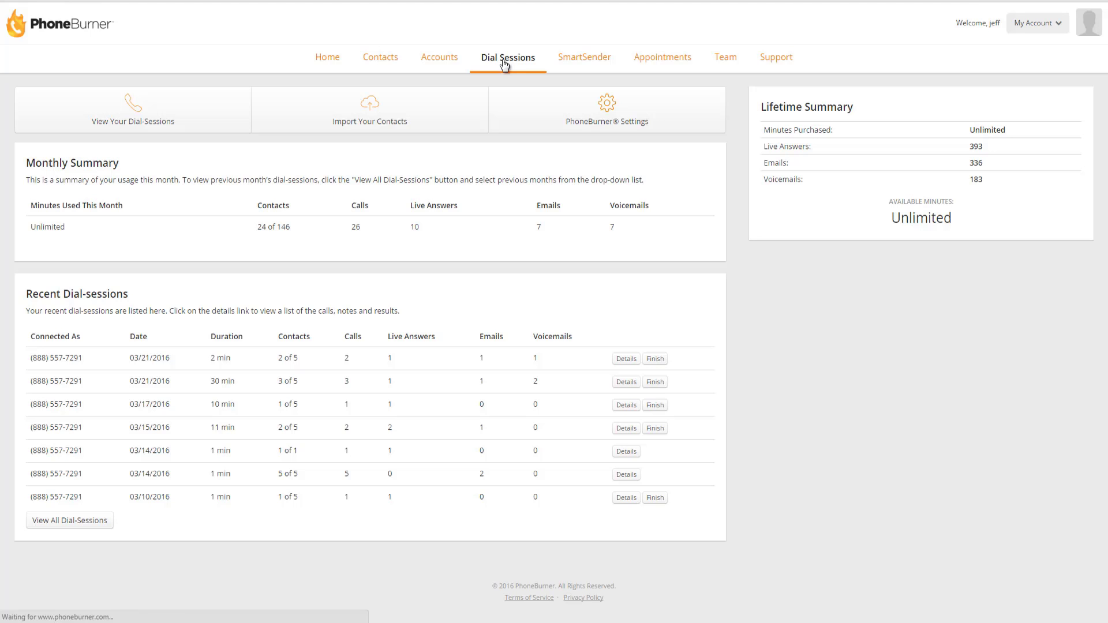
{"action": "left_click", "coordinate": [598, 105]}
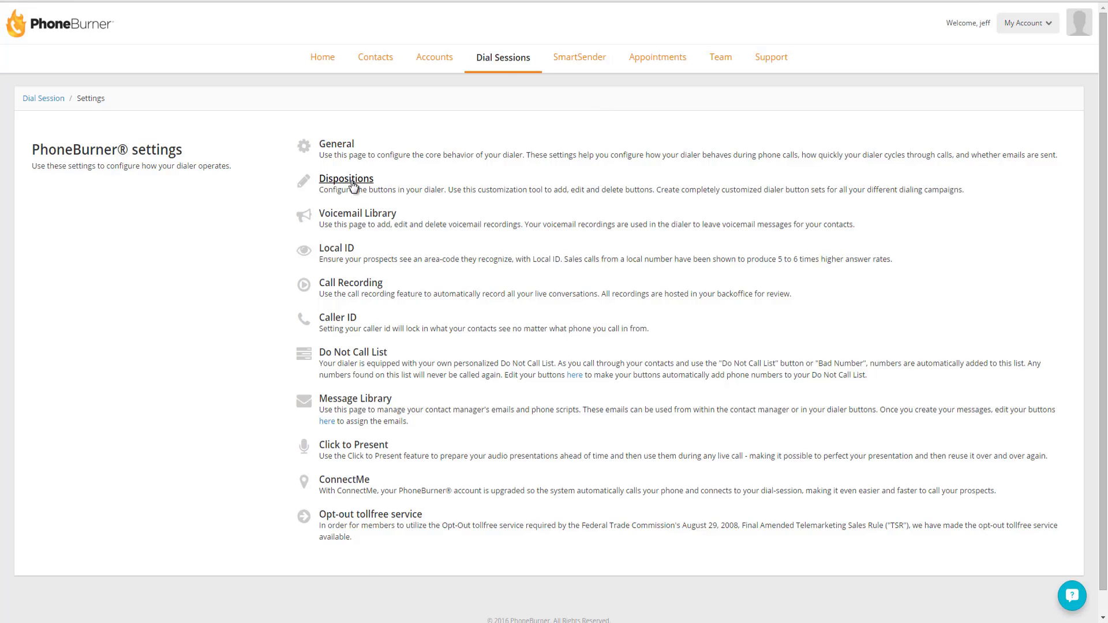
{"action": "left_click", "coordinate": [352, 180]}
{"action": "scroll", "coordinate": [456, 194], "scroll_direction": "down", "scroll_amount": 2}
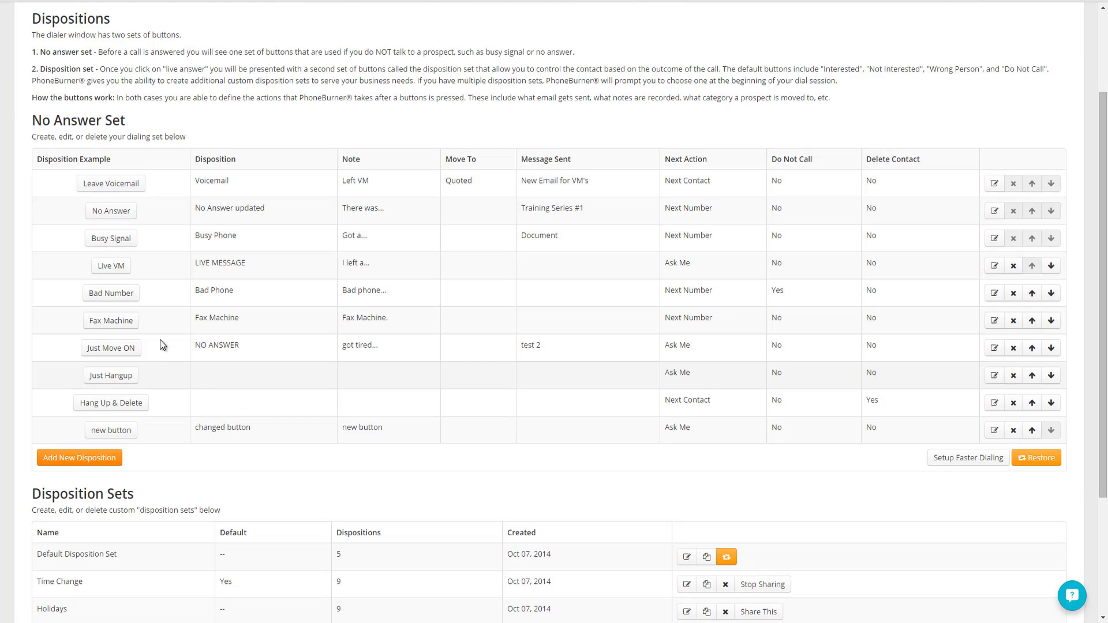
Step: Open the No Answer disposition for editing, highlight its disposition label and save the disposition
{"action": "left_click", "coordinate": [117, 212]}
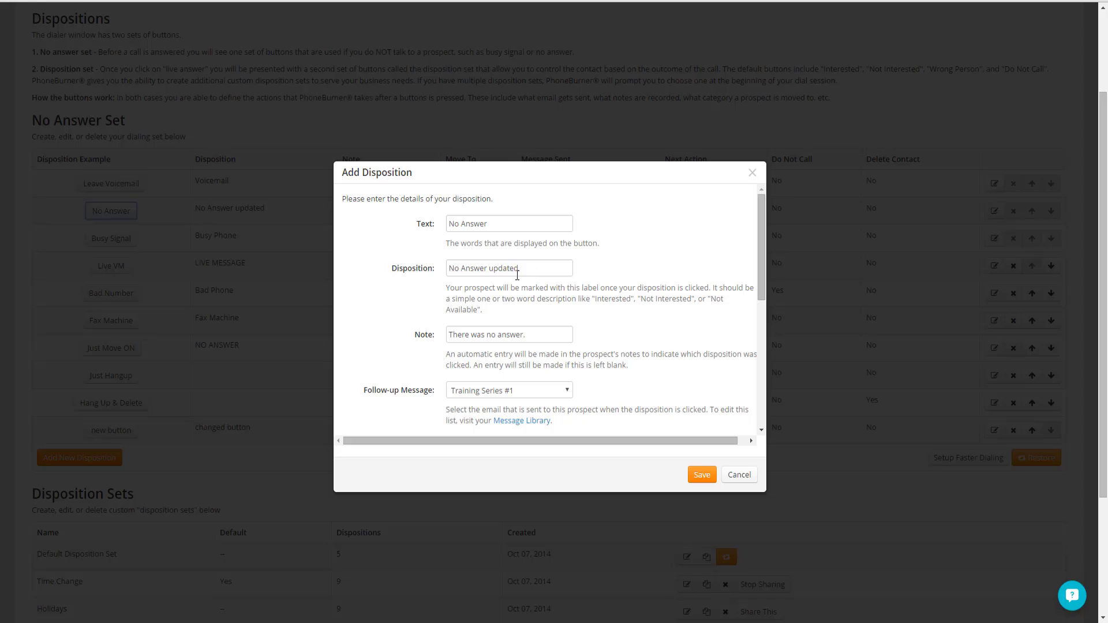
{"action": "left_click", "coordinate": [516, 270]}
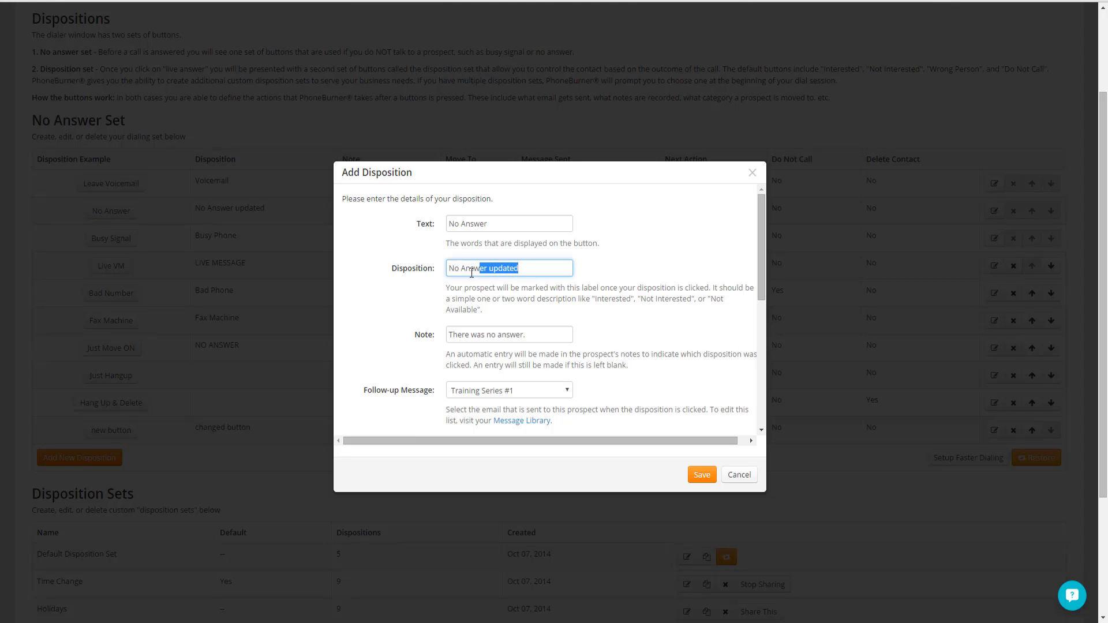
{"action": "left_click_drag", "start_coordinate": [472, 274], "coordinate": [452, 274]}
{"action": "left_click", "coordinate": [703, 475]}
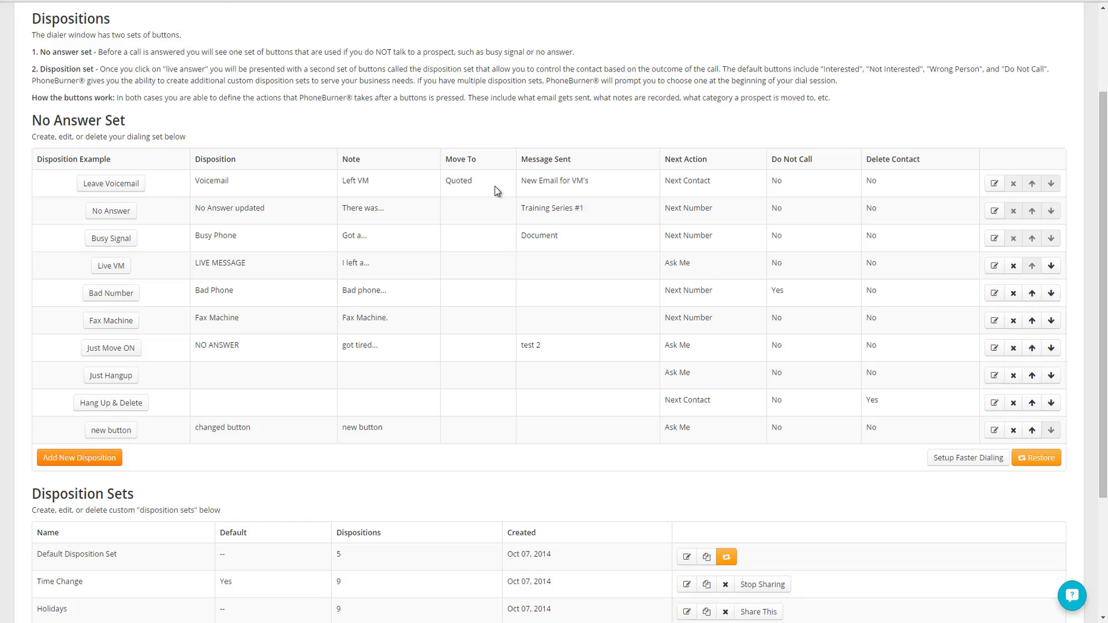
Step: Open the Message Library in the PhoneBurner settings and start a new one-touch email
{"action": "scroll", "coordinate": [494, 186], "scroll_direction": "up", "scroll_amount": 2}
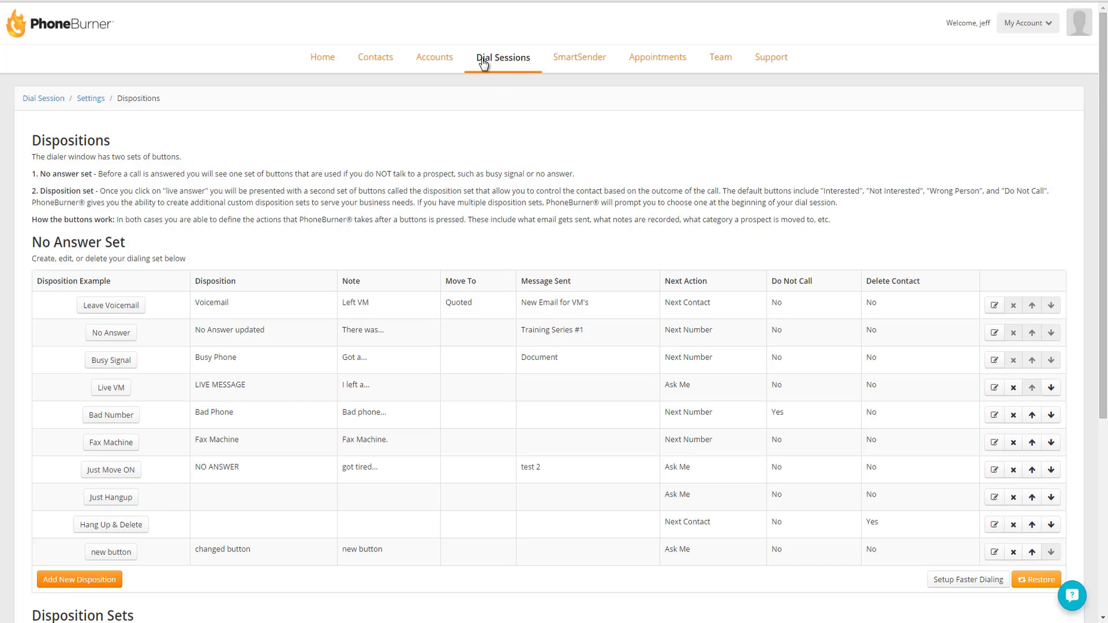
{"action": "left_click", "coordinate": [519, 61]}
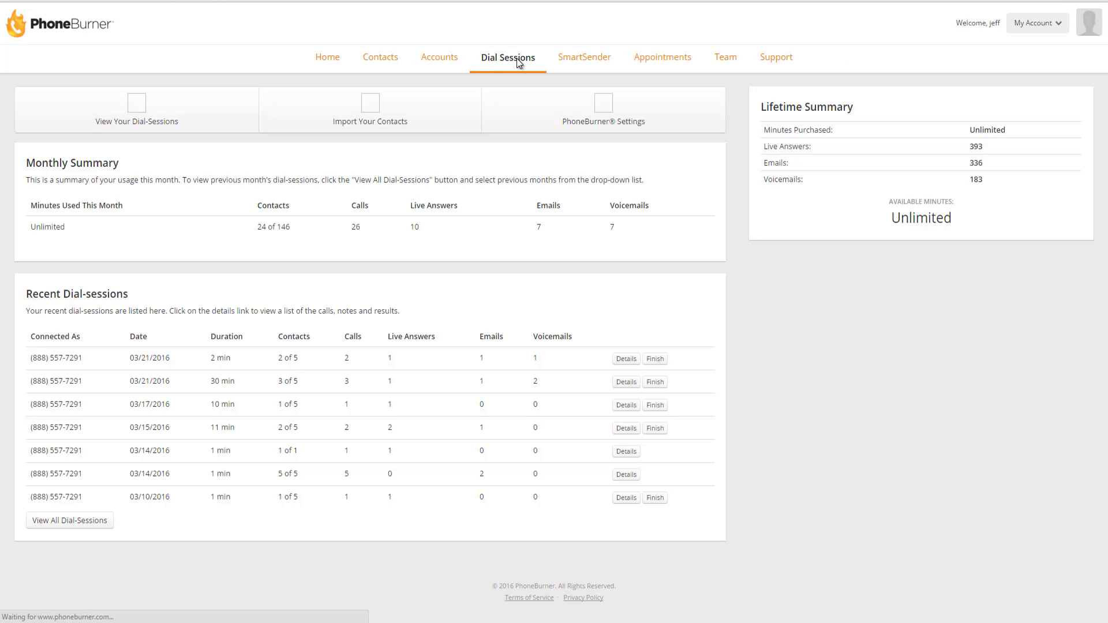
{"action": "left_click", "coordinate": [606, 107]}
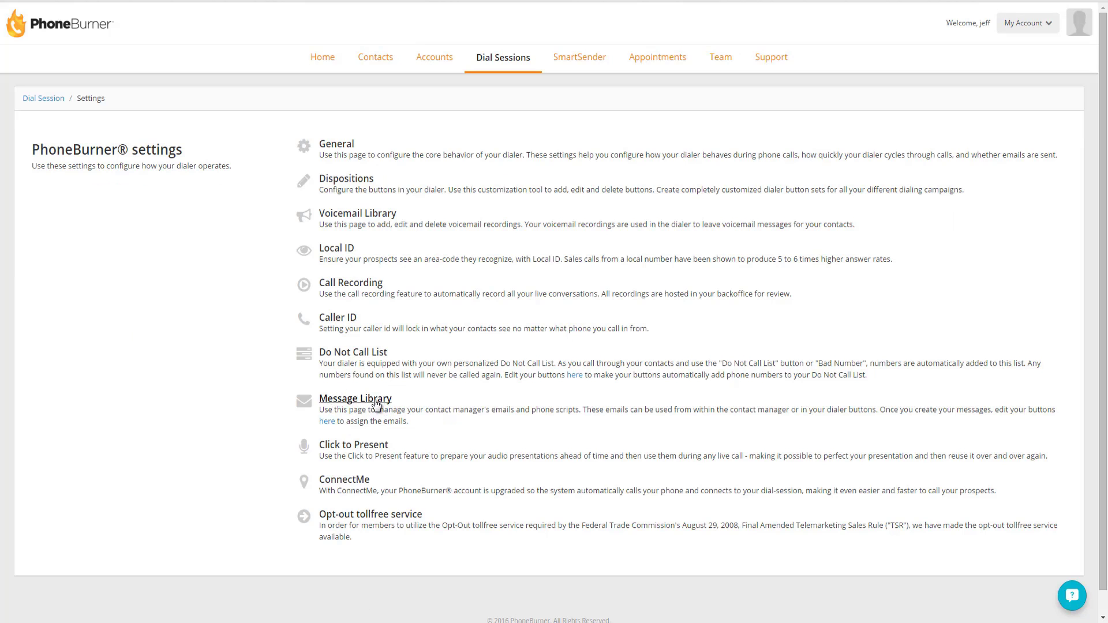
{"action": "left_click", "coordinate": [365, 402]}
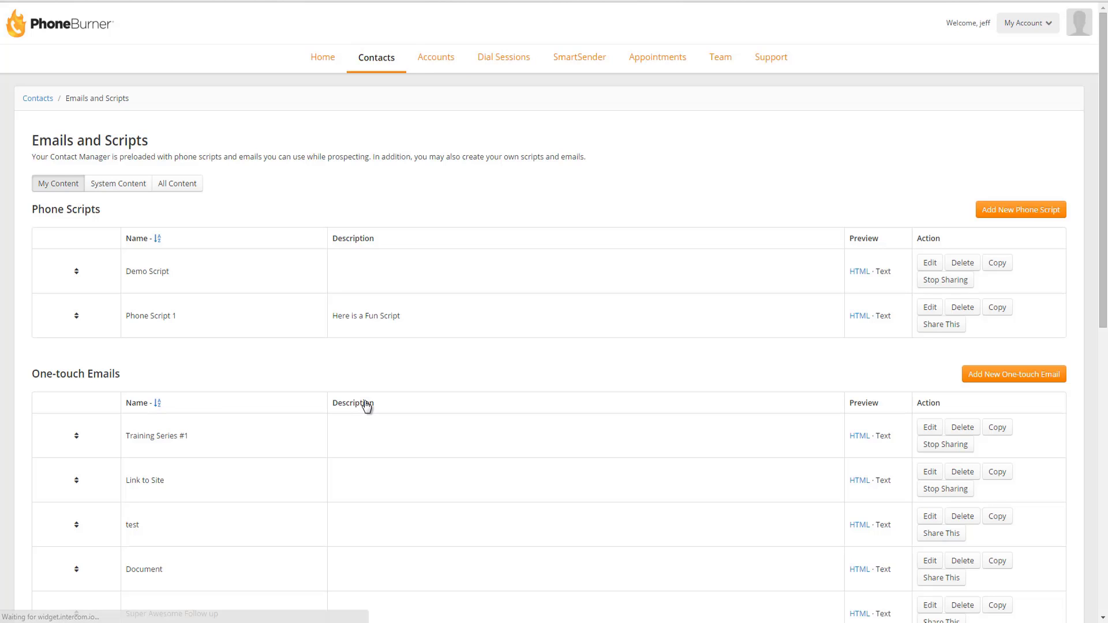
{"action": "scroll", "coordinate": [411, 382], "scroll_direction": "down", "scroll_amount": 5}
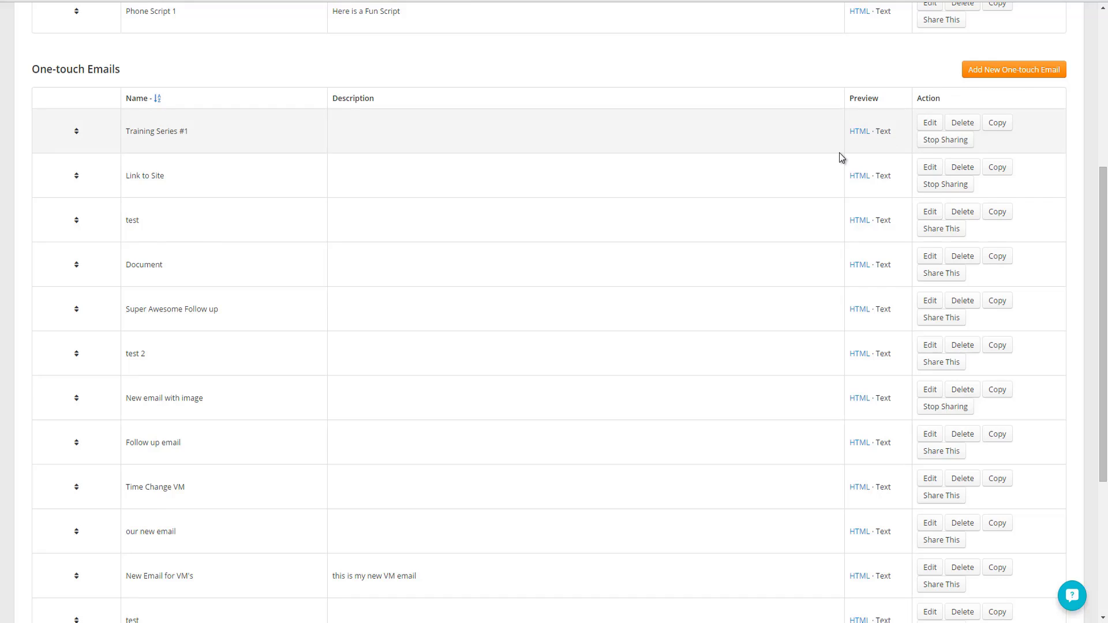
{"action": "scroll", "coordinate": [842, 157], "scroll_direction": "down", "scroll_amount": 1}
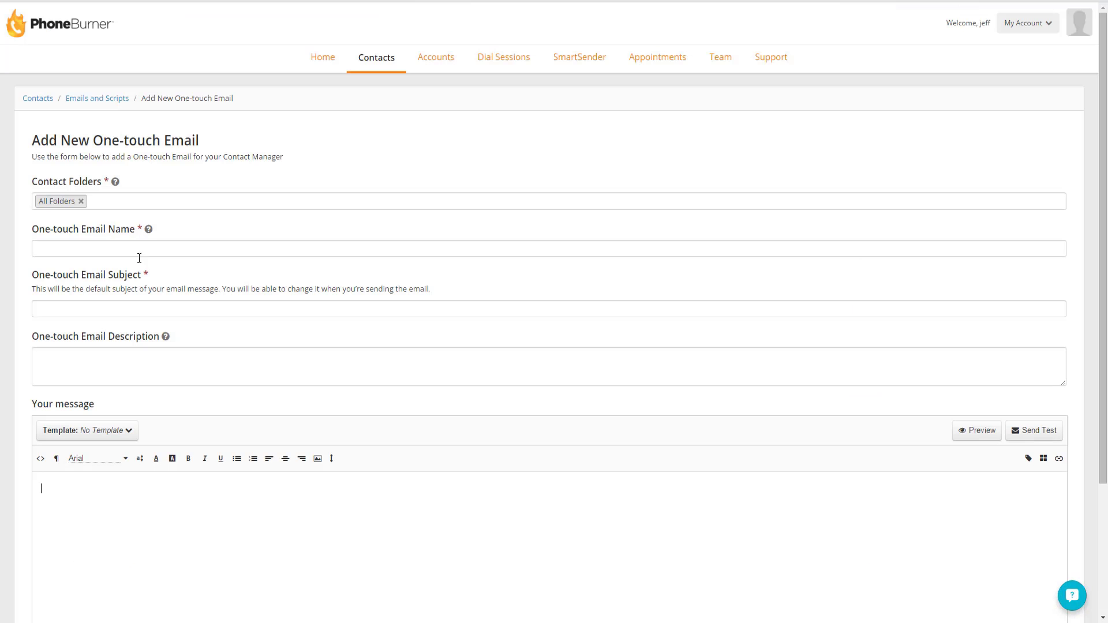
Step: Name the one-touch email "Signed UP" and give it the subject "Looking forward to working with you"
{"action": "left_click", "coordinate": [140, 250]}
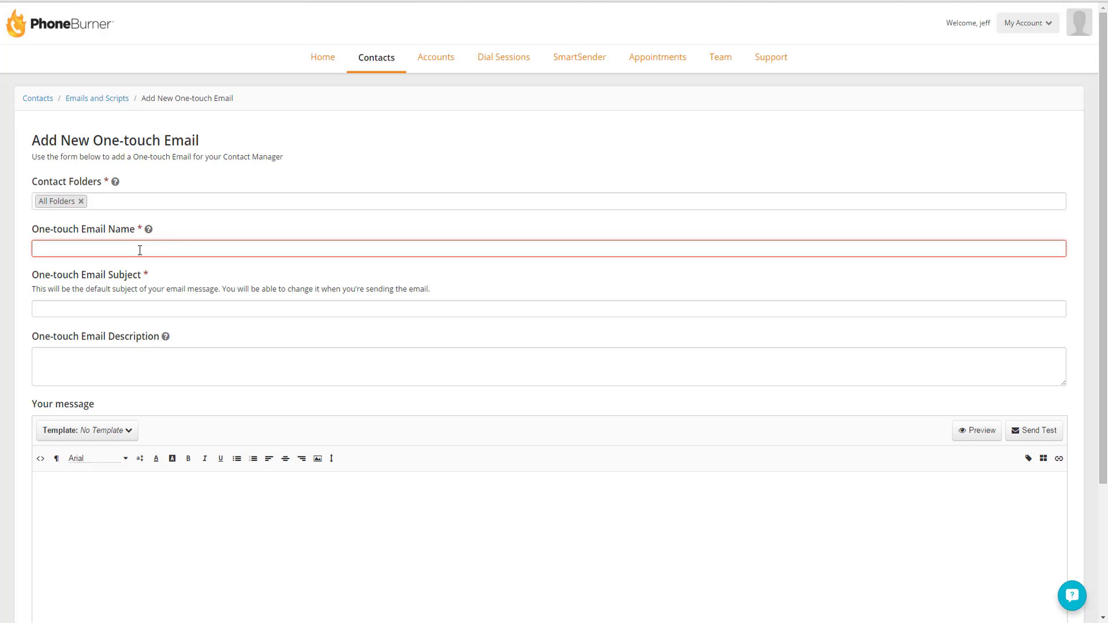
{"action": "type", "text": "Signed UP"}
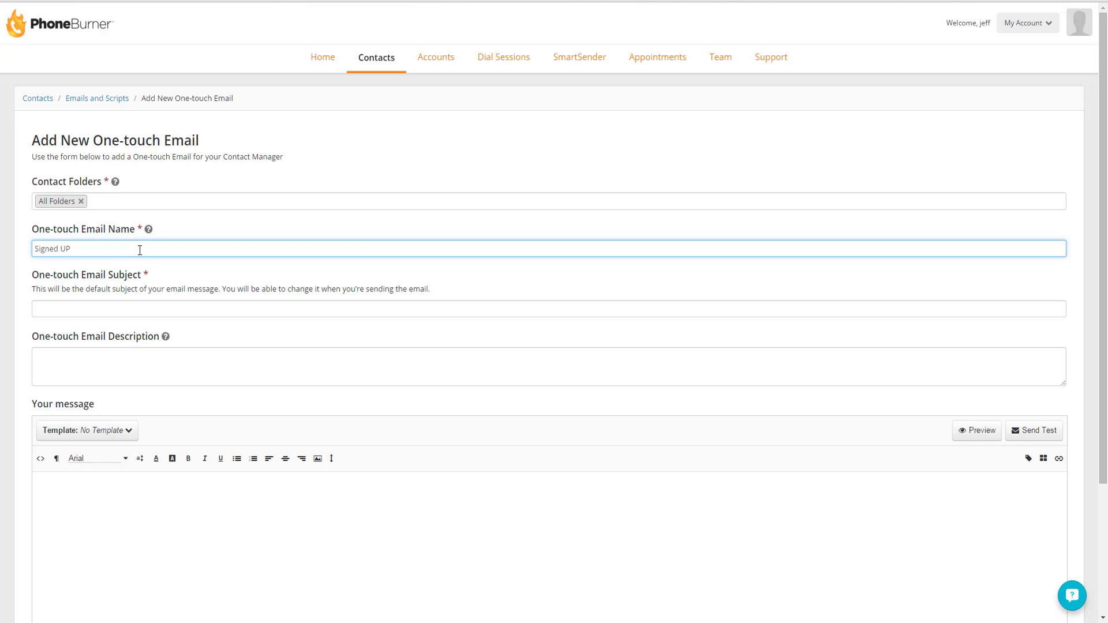
{"action": "left_click", "coordinate": [142, 309]}
{"action": "type", "text": "Looking forward to working with you"}
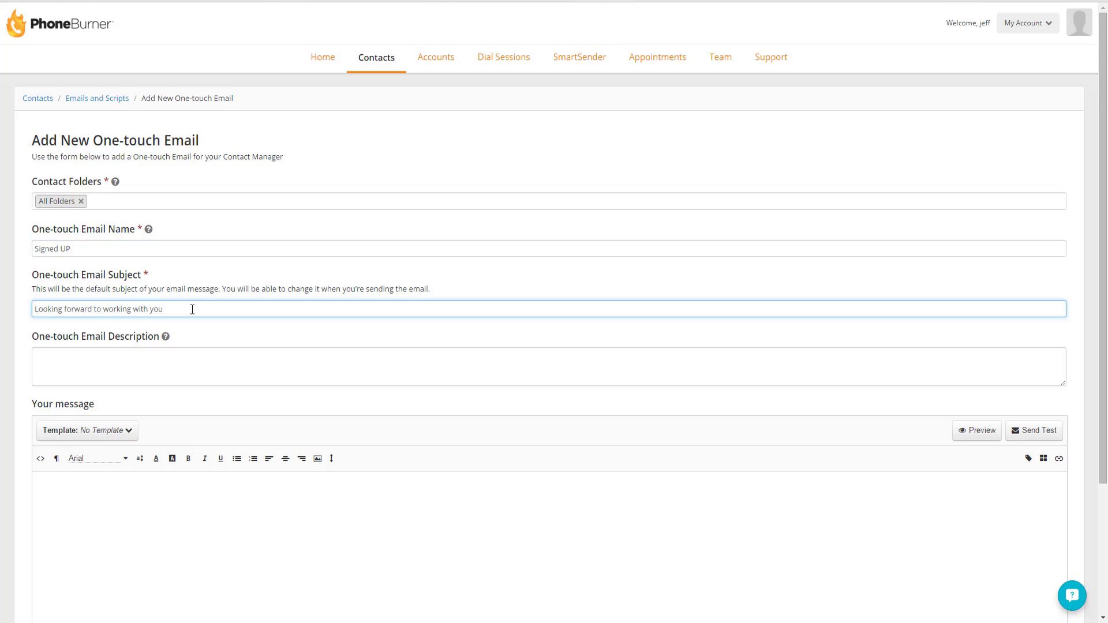
Step: Begin the message body with "Hi" followed by the Recipient's First Name tag and a new line
{"action": "scroll", "coordinate": [193, 309], "scroll_direction": "down", "scroll_amount": 3}
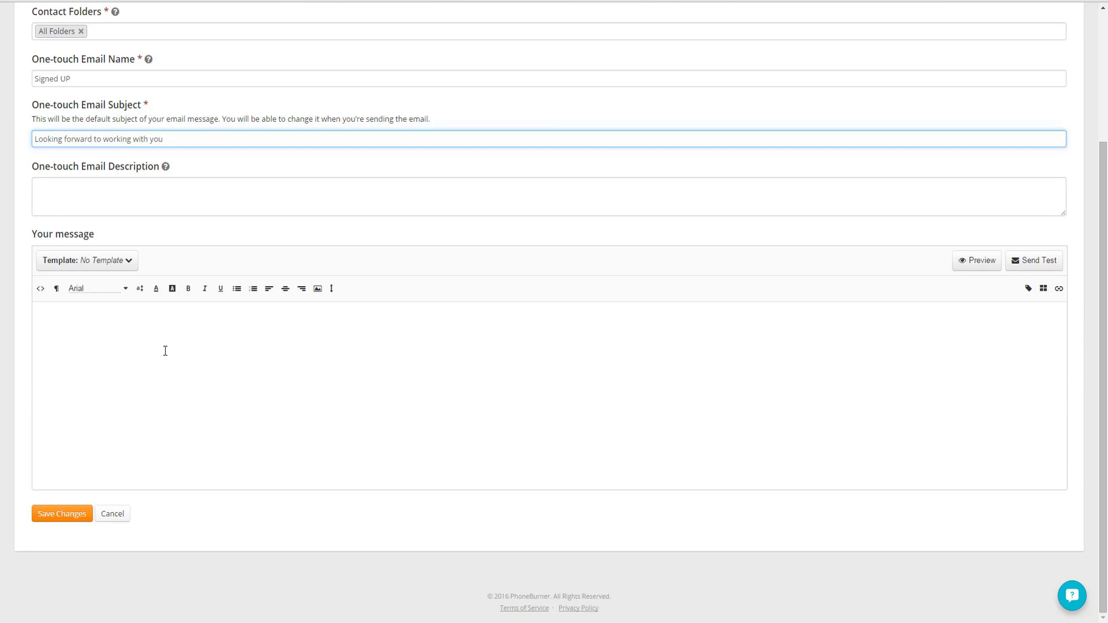
{"action": "left_click", "coordinate": [148, 344]}
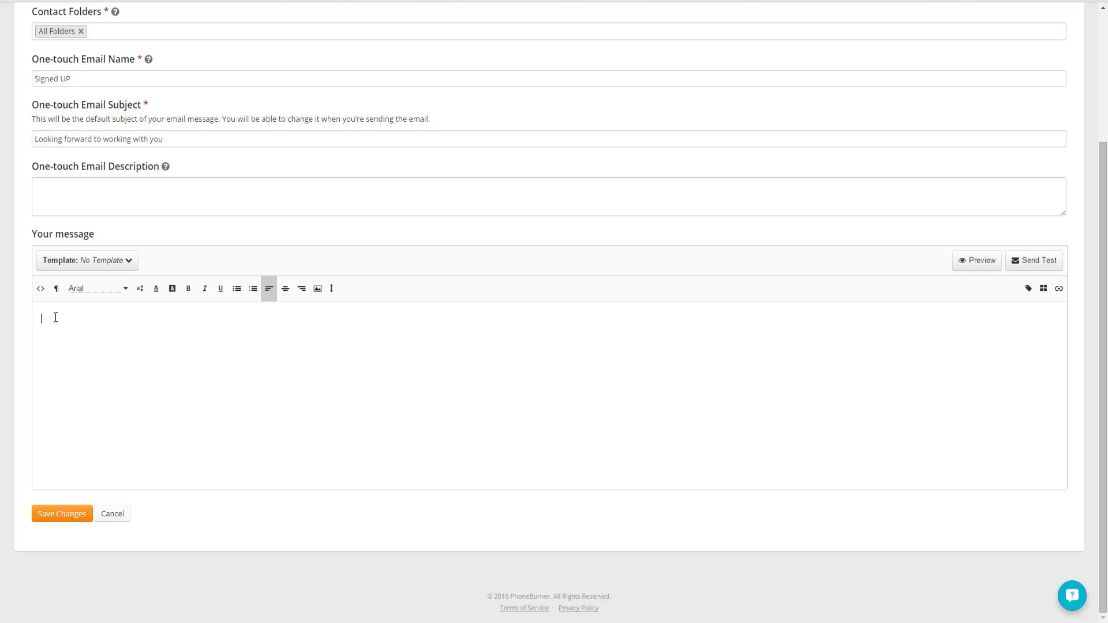
{"action": "type", "text": "Hi"}
{"action": "left_click", "coordinate": [1033, 294]}
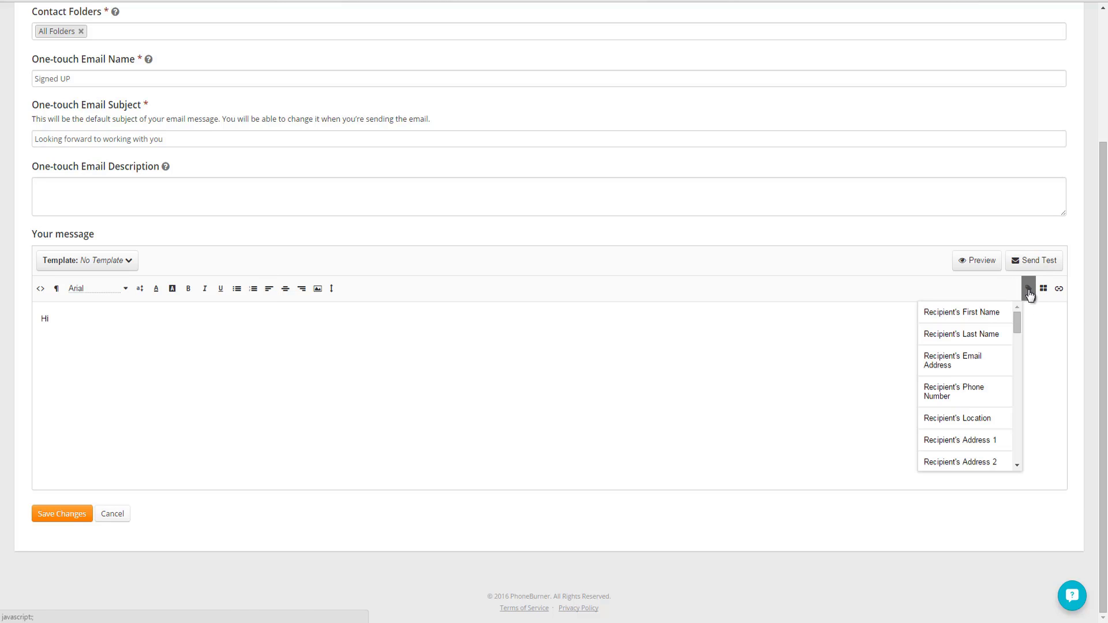
{"action": "left_click", "coordinate": [963, 315]}
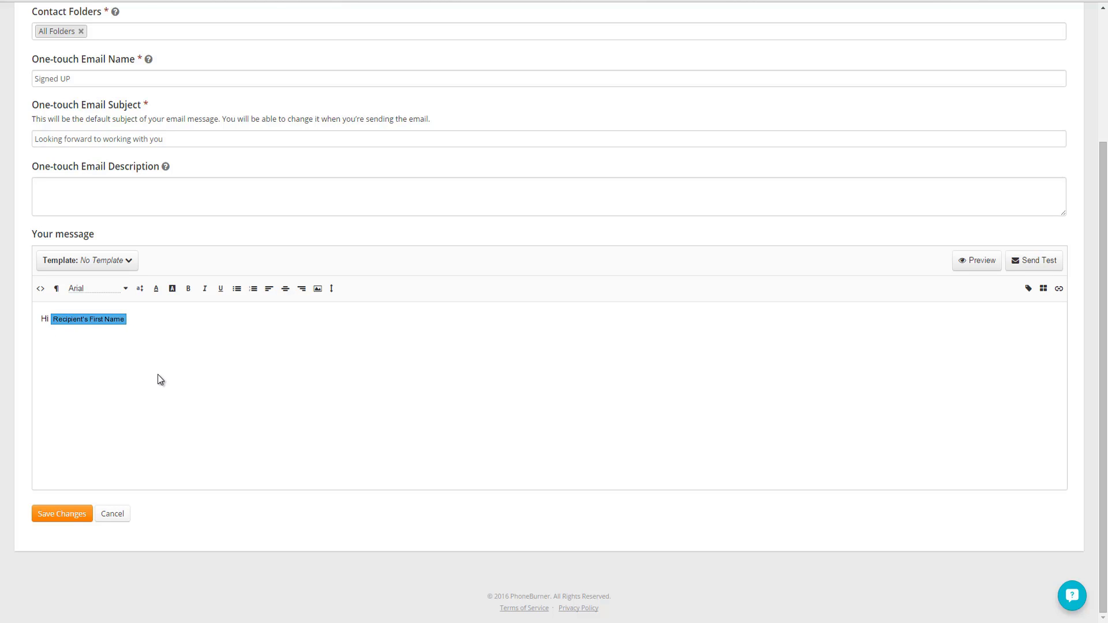
{"action": "key", "text": "Return"}
Step: Examine the message editor's options for inserting an image, a link, and a SmartPack or resource, without inserting any
{"action": "left_click", "coordinate": [318, 296]}
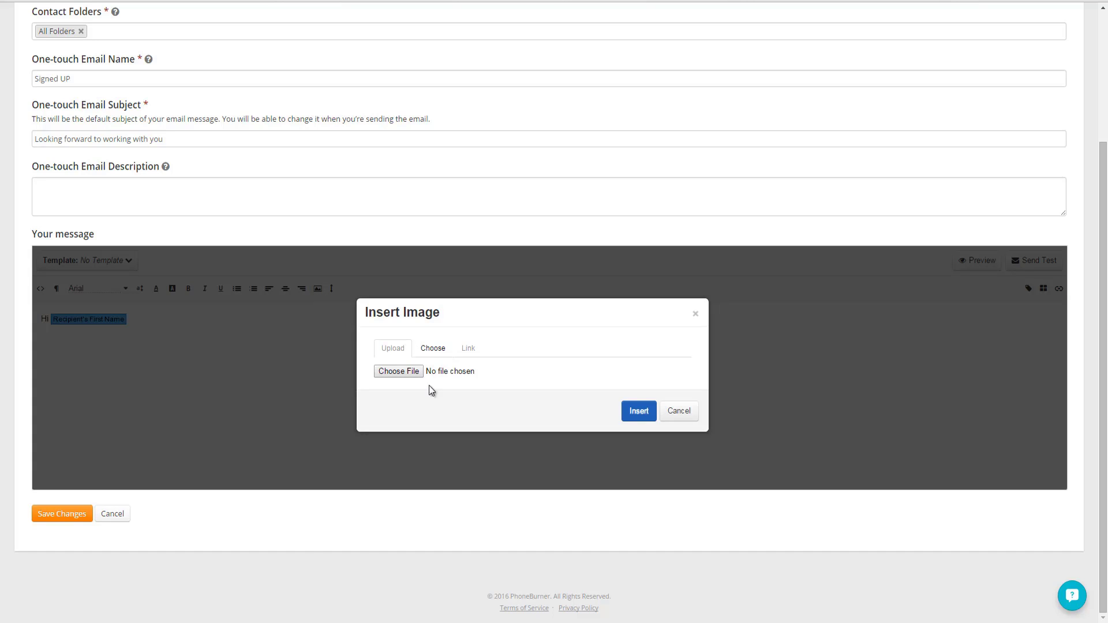
{"action": "left_click", "coordinate": [695, 314]}
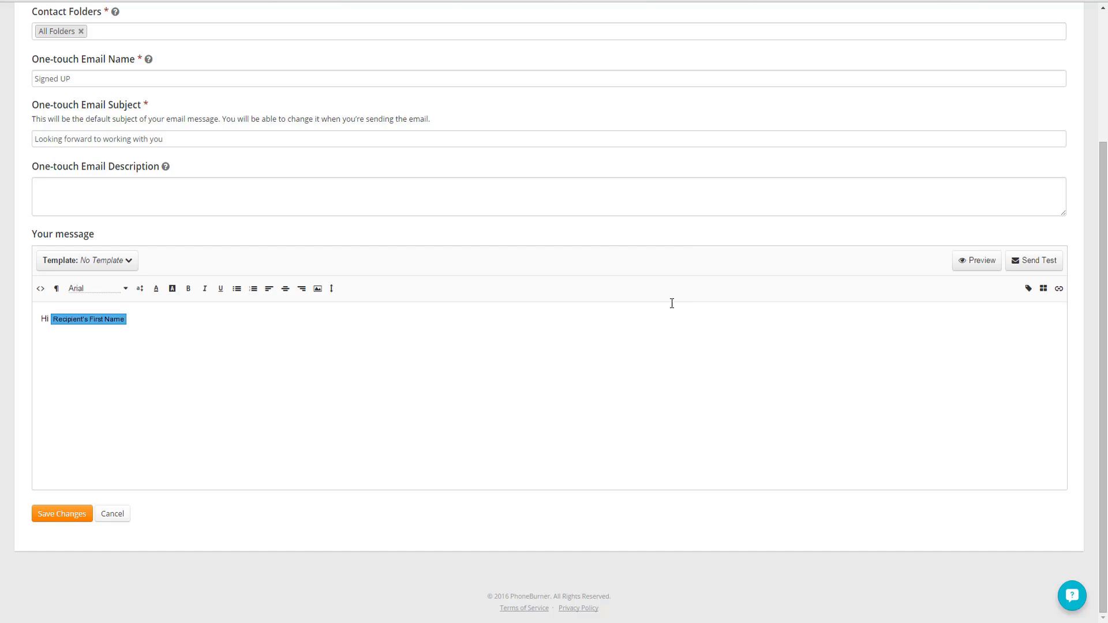
{"action": "left_click", "coordinate": [1059, 289]}
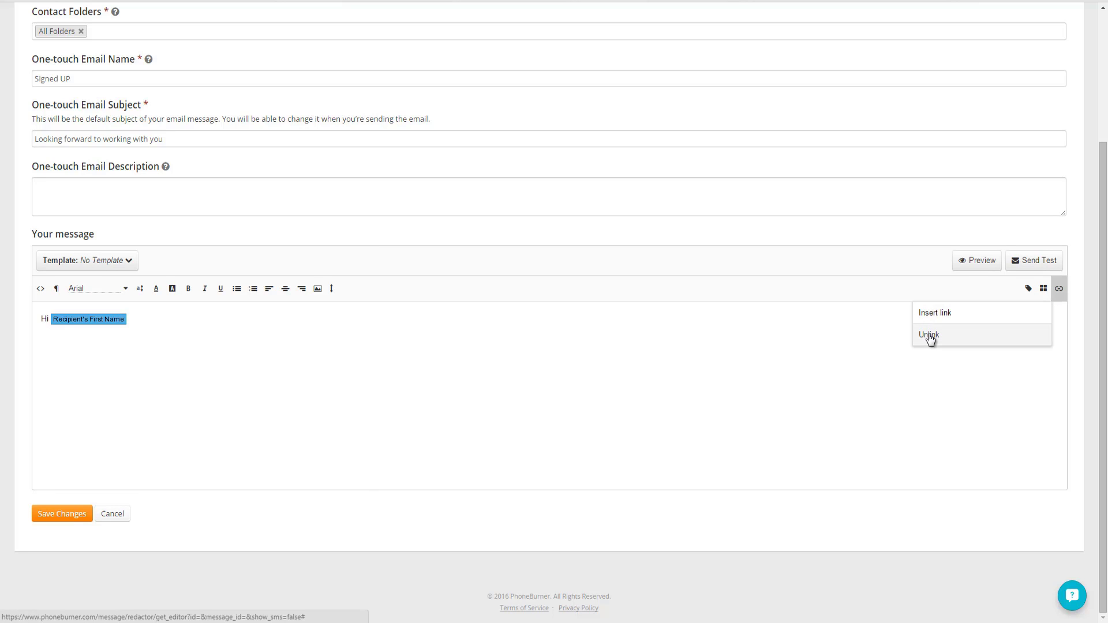
{"action": "left_click", "coordinate": [868, 332]}
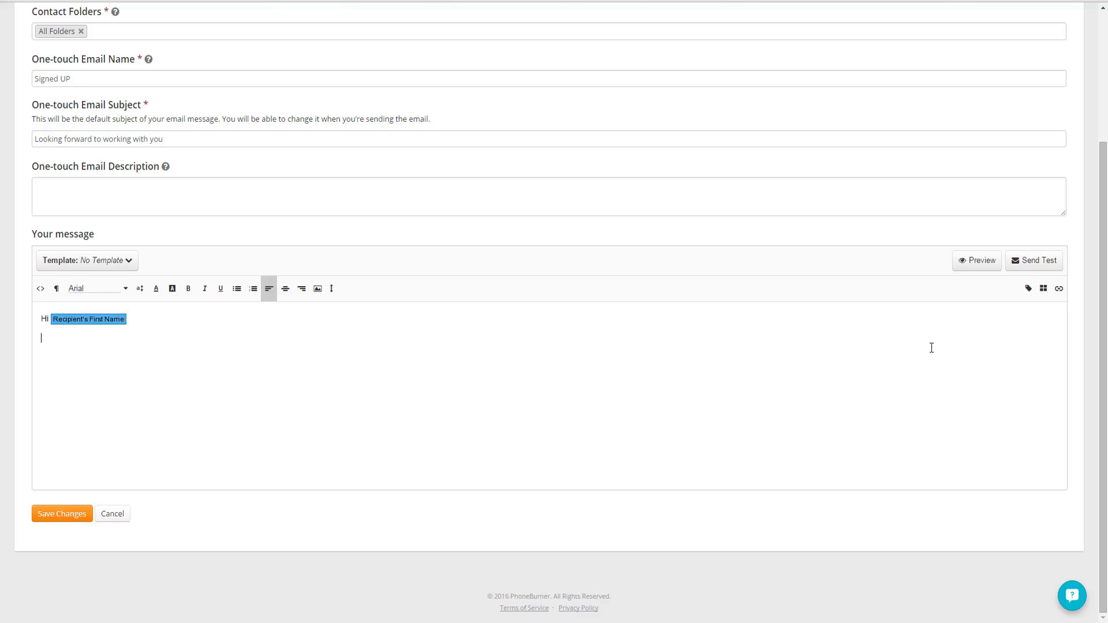
{"action": "left_click", "coordinate": [1043, 292]}
{"action": "mouse_move", "coordinate": [571, 295]}
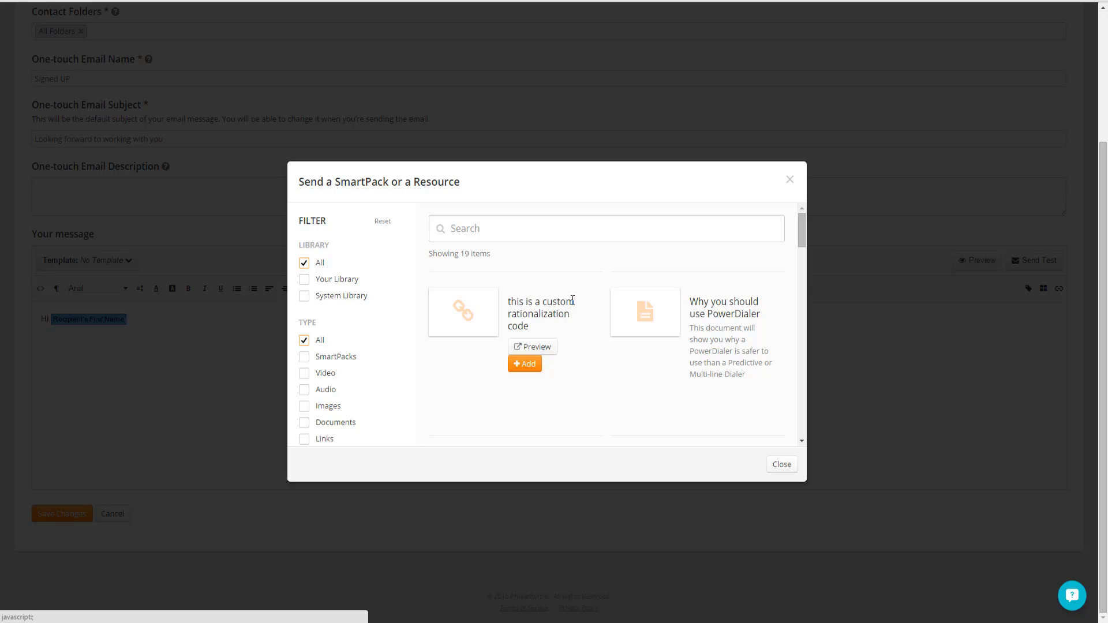
{"action": "left_click", "coordinate": [790, 186]}
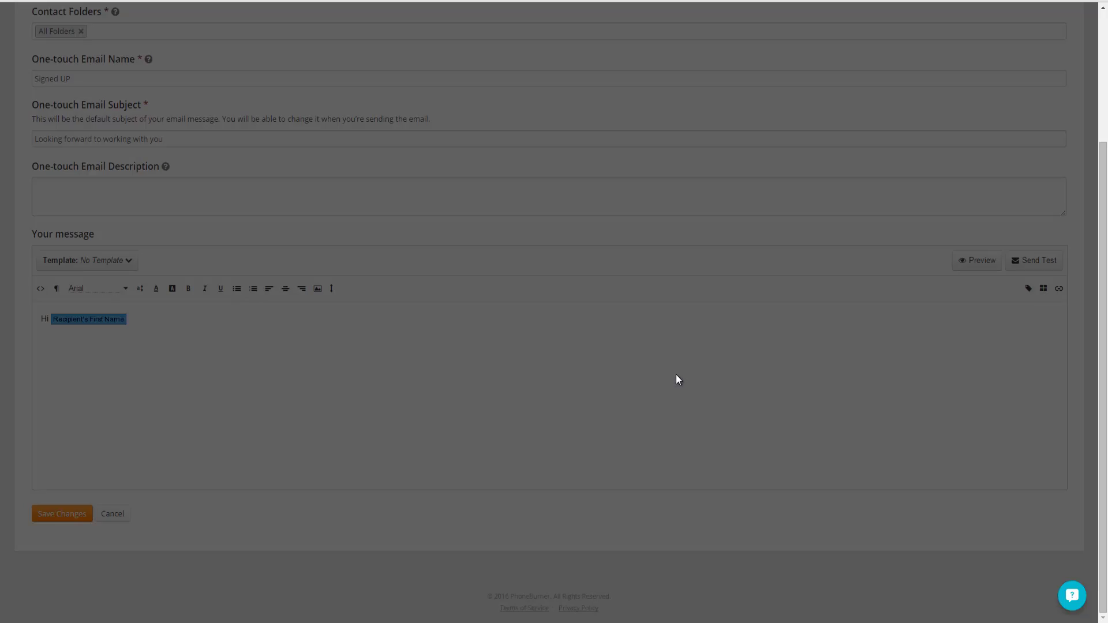
{"action": "scroll", "coordinate": [675, 376], "scroll_direction": "up", "scroll_amount": 3}
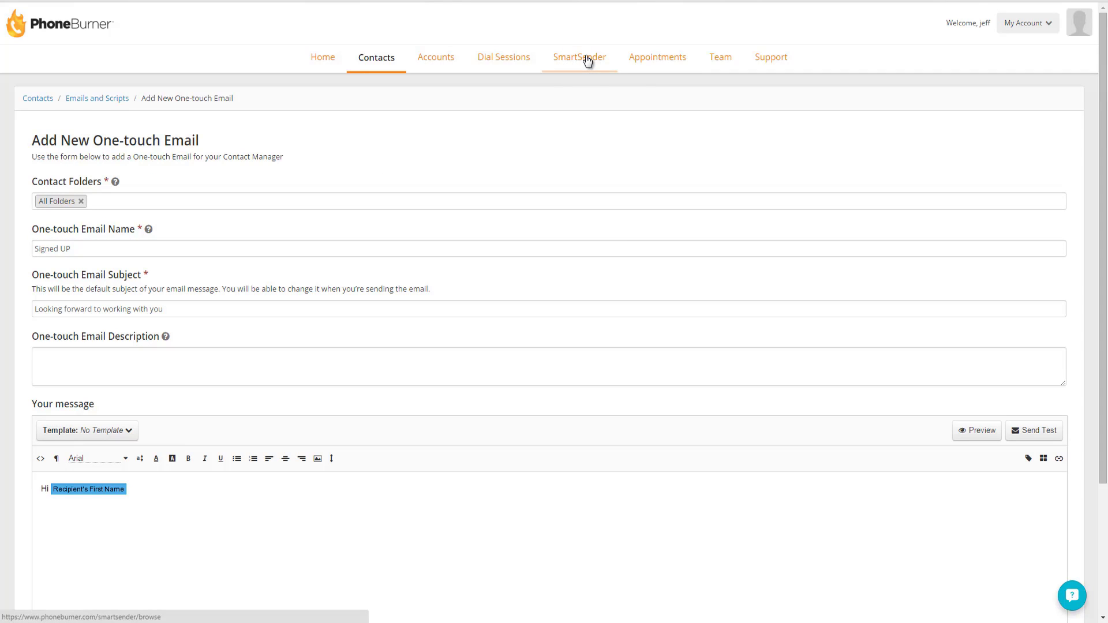
Step: Insert the resource "this is a custom rationalization code" below the greeting in the message
{"action": "scroll", "coordinate": [587, 62], "scroll_direction": "down", "scroll_amount": 2}
{"action": "left_click", "coordinate": [1042, 336]}
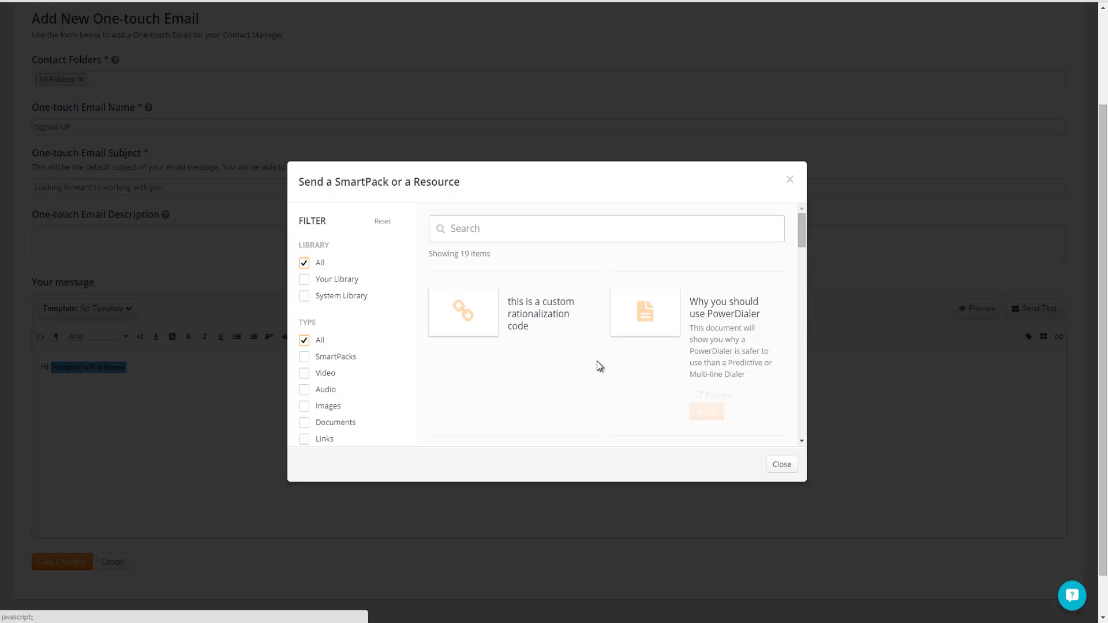
{"action": "mouse_move", "coordinate": [533, 346]}
{"action": "left_click", "coordinate": [530, 366]}
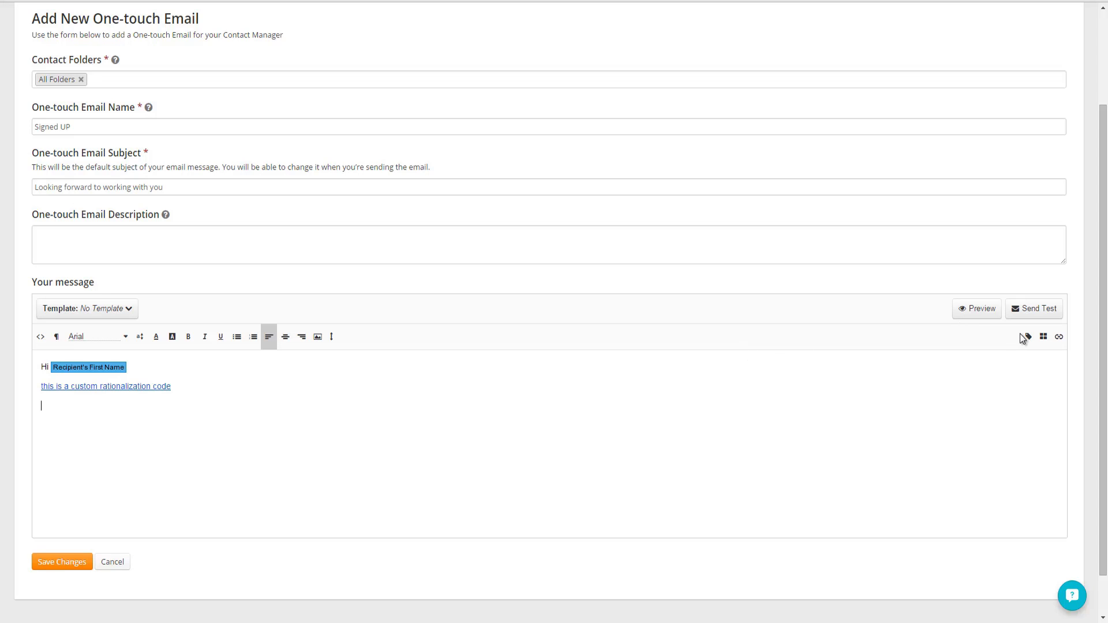
Step: Sign the message with the Sender's First Name and Sender's Last Name tags and save the one-touch email
{"action": "left_click", "coordinate": [1026, 336]}
{"action": "left_click", "coordinate": [979, 399]}
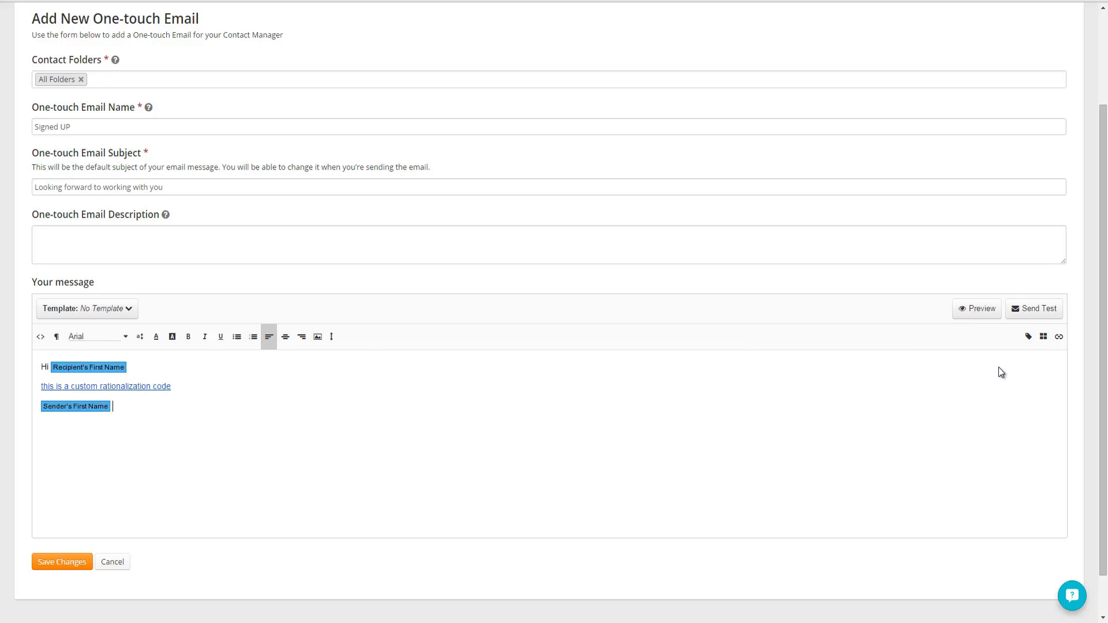
{"action": "left_click", "coordinate": [1029, 336]}
{"action": "left_click", "coordinate": [988, 418]}
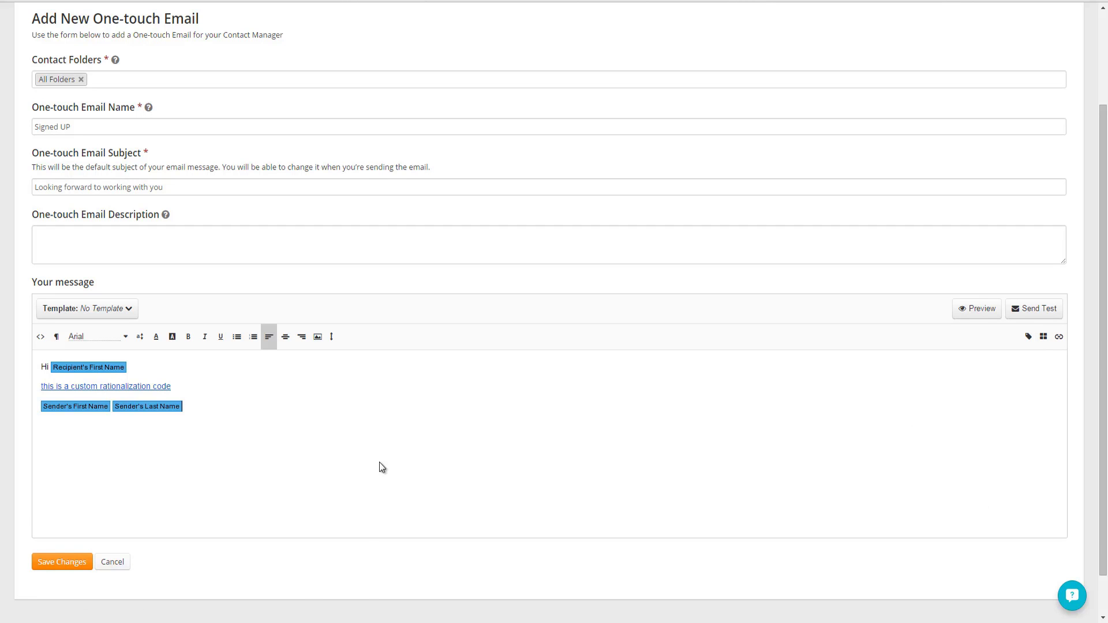
{"action": "left_click", "coordinate": [62, 564]}
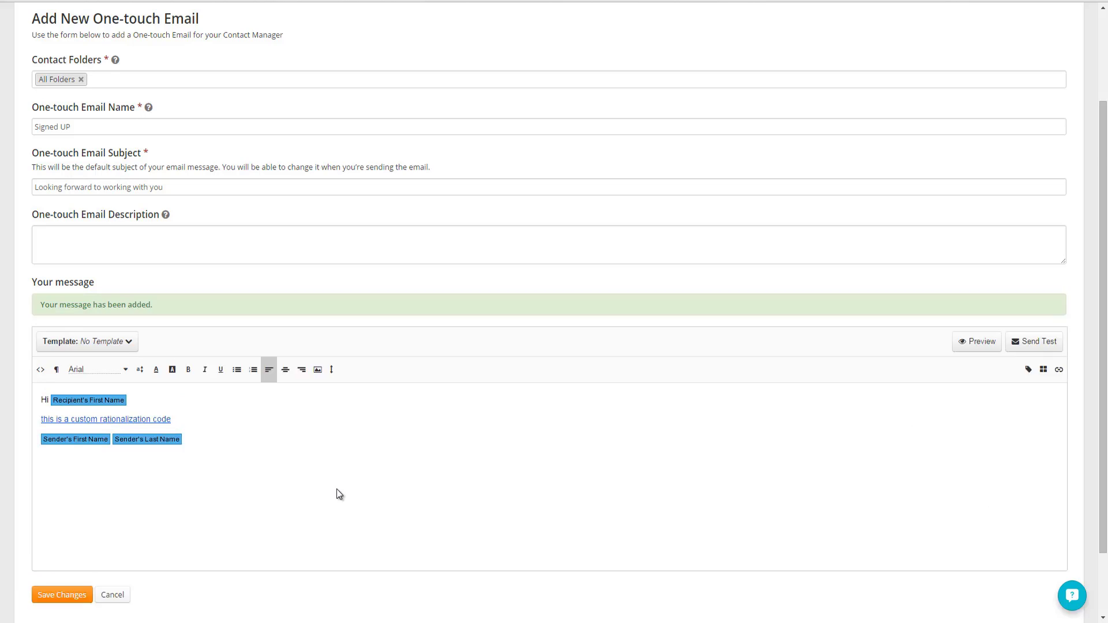
Step: Go to the Dispositions page in the PhoneBurner settings and open the Time Change disposition set for editing
{"action": "scroll", "coordinate": [339, 494], "scroll_direction": "down", "scroll_amount": 2}
{"action": "scroll", "coordinate": [420, 388], "scroll_direction": "up", "scroll_amount": 4}
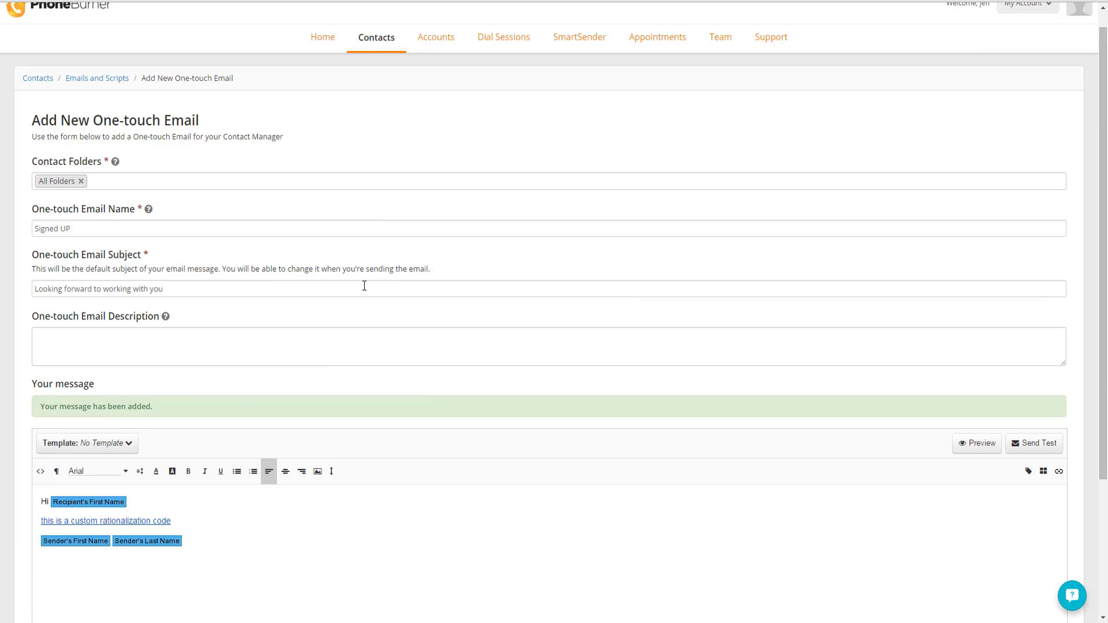
{"action": "scroll", "coordinate": [404, 219], "scroll_direction": "up", "scroll_amount": 1}
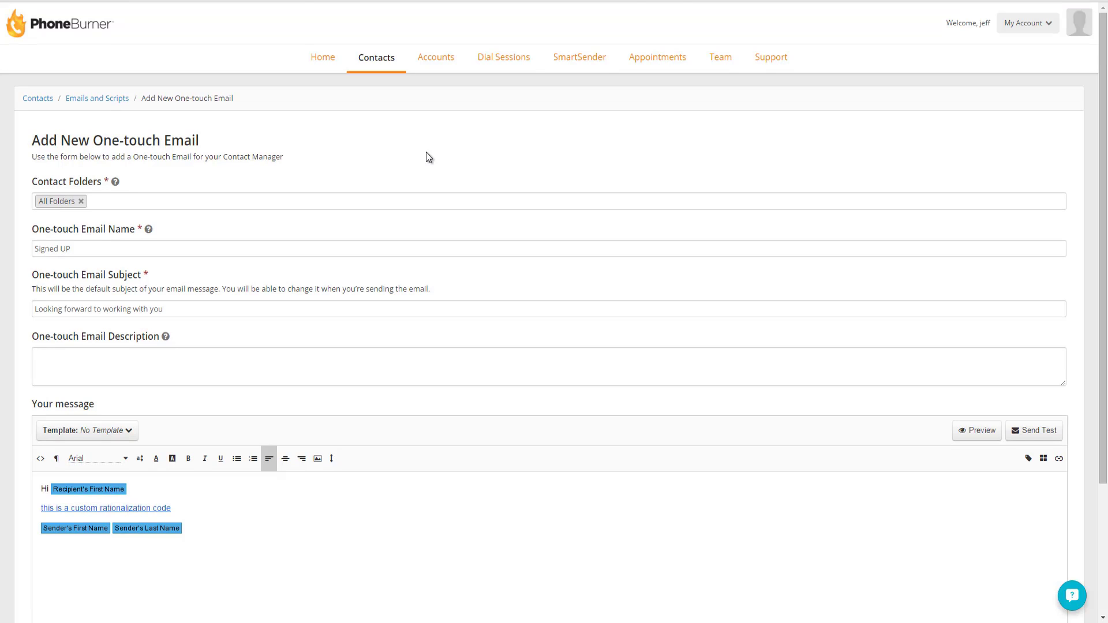
{"action": "left_click", "coordinate": [502, 56]}
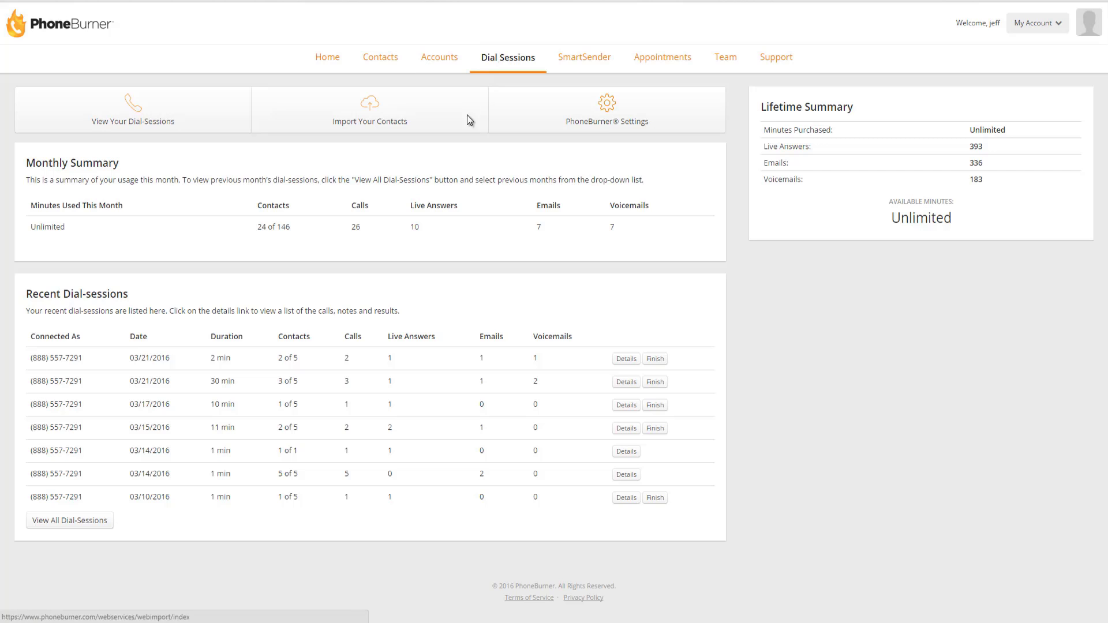
{"action": "left_click", "coordinate": [601, 124]}
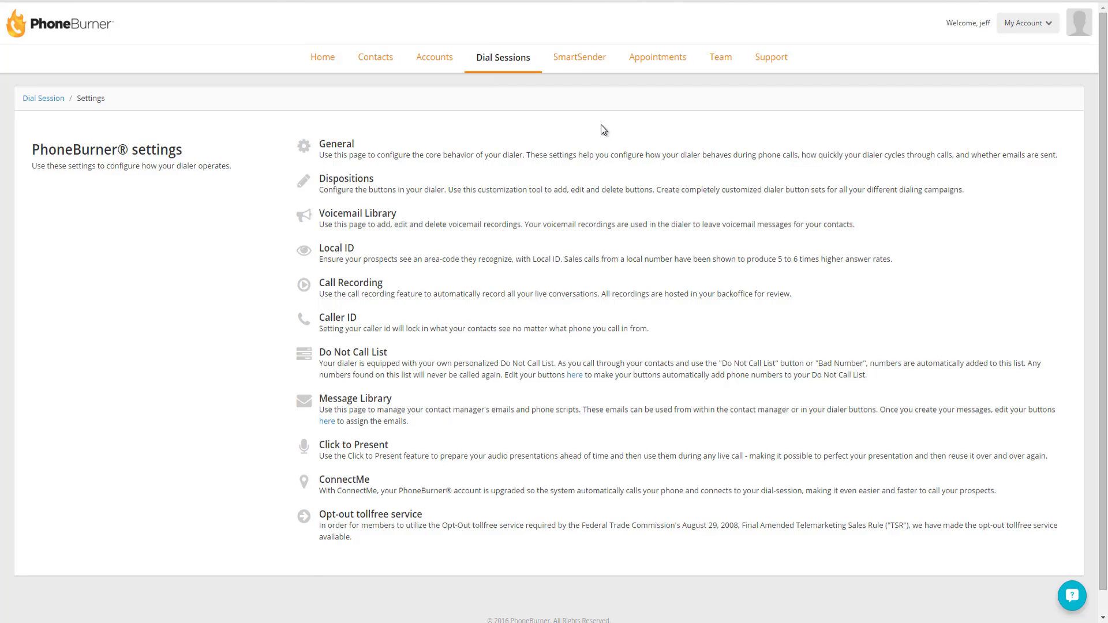
{"action": "left_click", "coordinate": [364, 179]}
{"action": "scroll", "coordinate": [370, 190], "scroll_direction": "down", "scroll_amount": 5}
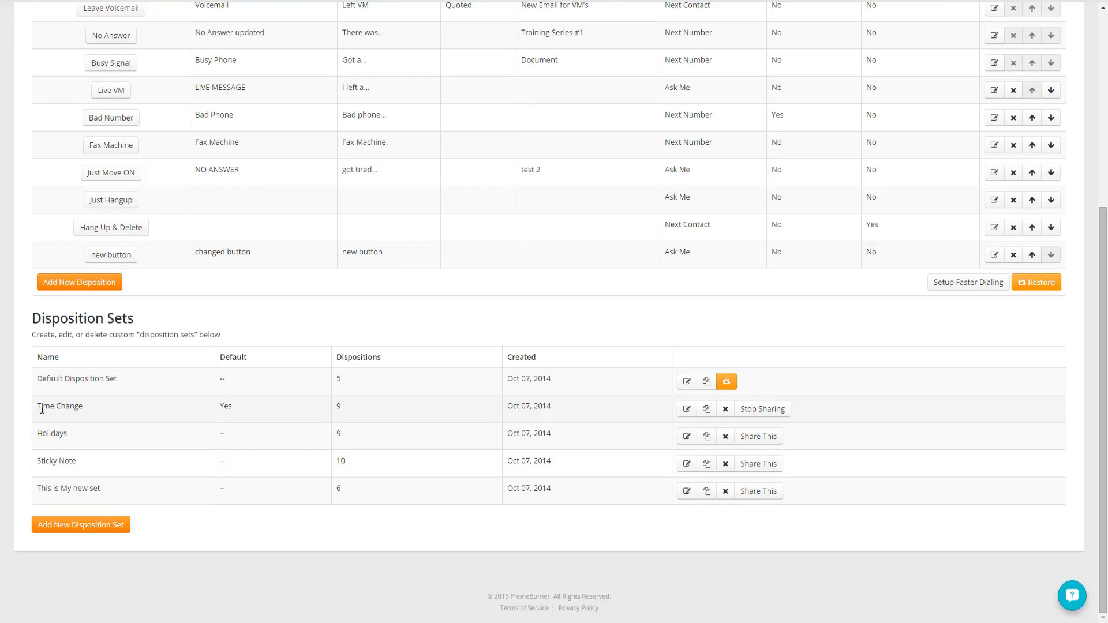
{"action": "left_click", "coordinate": [686, 409]}
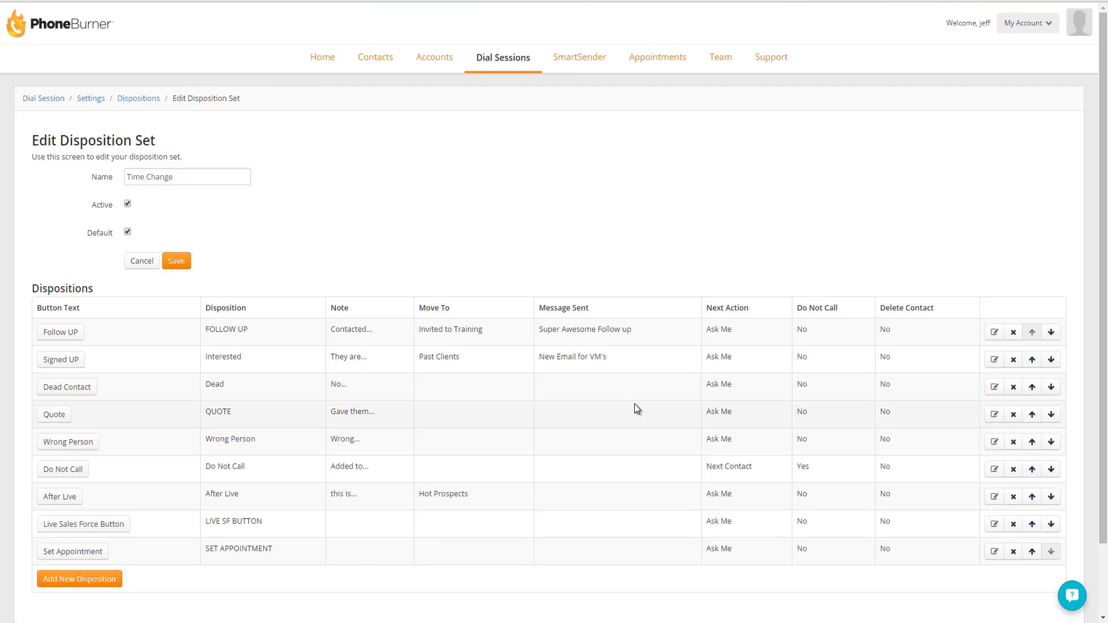
Step: Set the follow-up message of the Signed UP disposition to the "Signed UP" email and save the disposition
{"action": "left_click", "coordinate": [64, 361]}
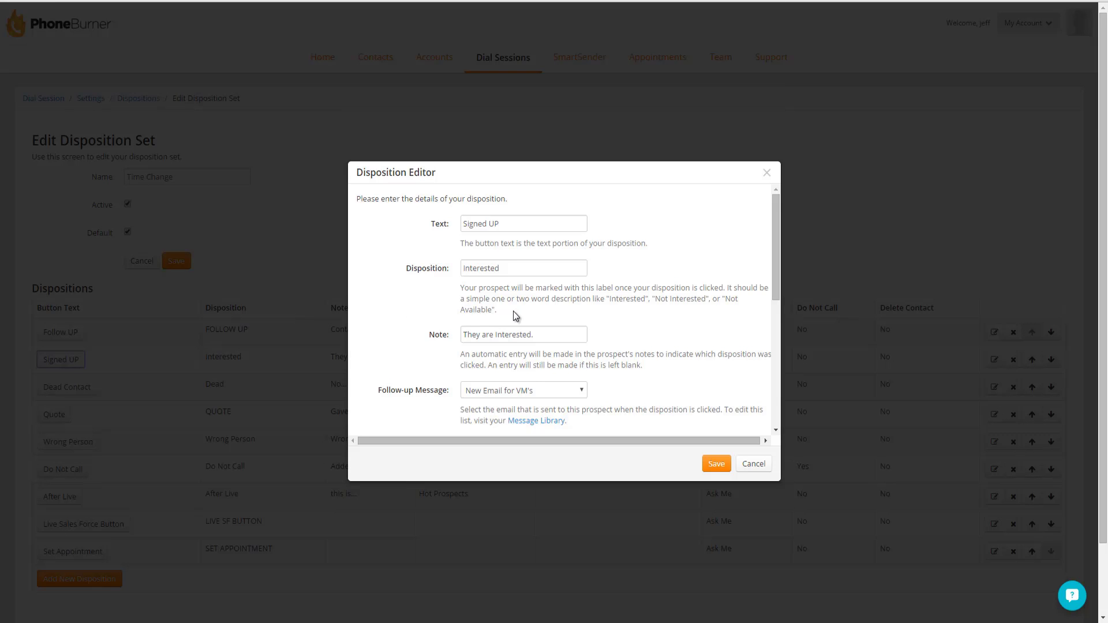
{"action": "scroll", "coordinate": [589, 338], "scroll_direction": "down", "scroll_amount": 1}
{"action": "scroll", "coordinate": [589, 338], "scroll_direction": "down", "scroll_amount": 1}
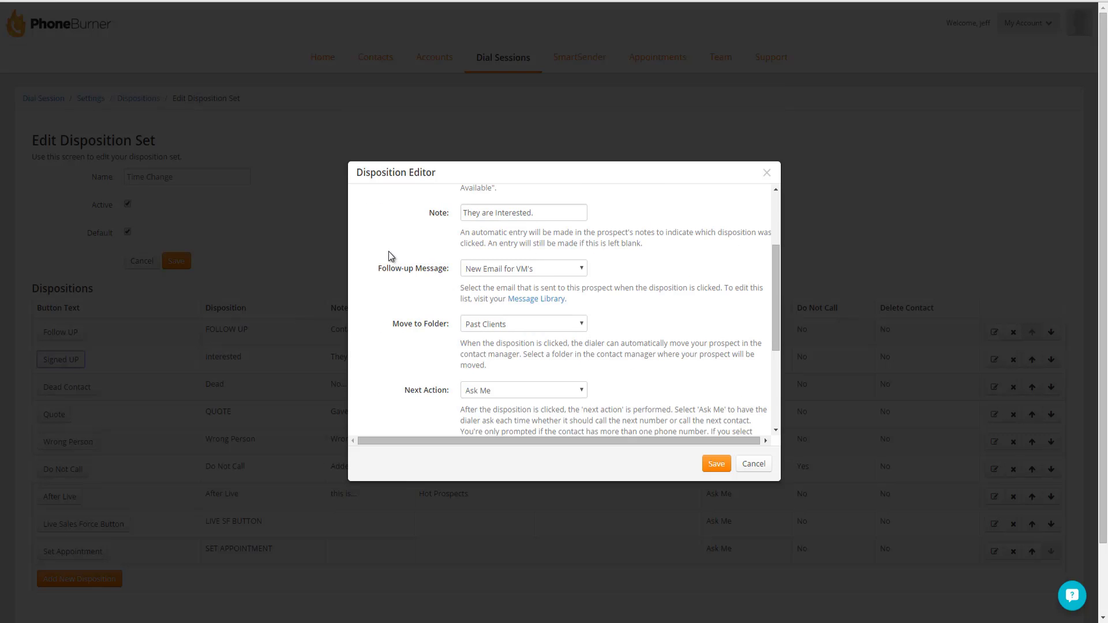
{"action": "left_click", "coordinate": [486, 271]}
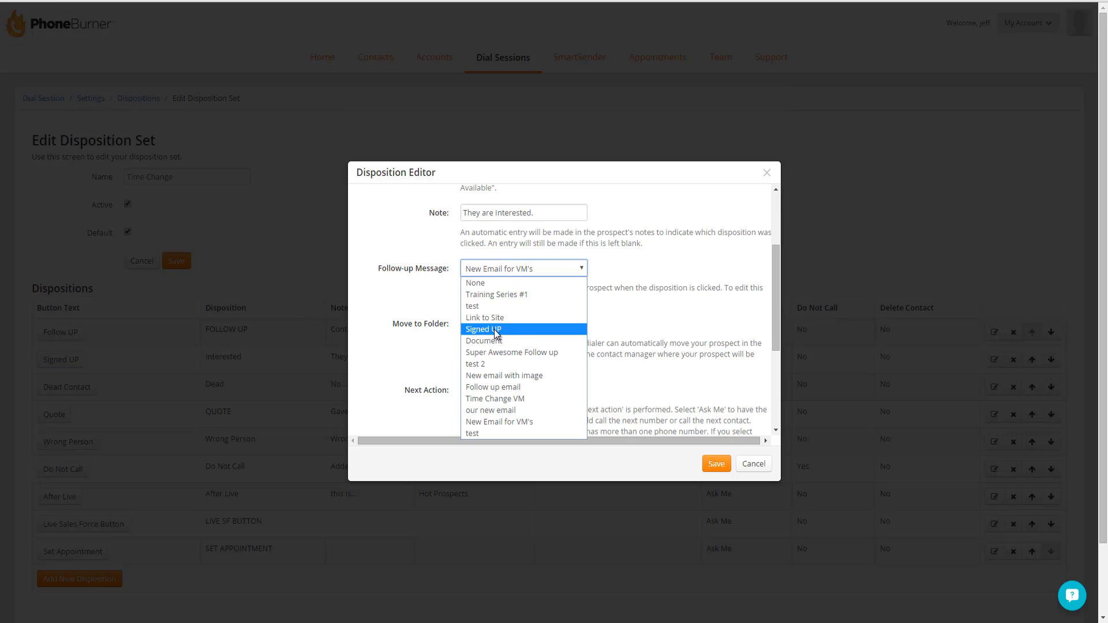
{"action": "left_click", "coordinate": [495, 332]}
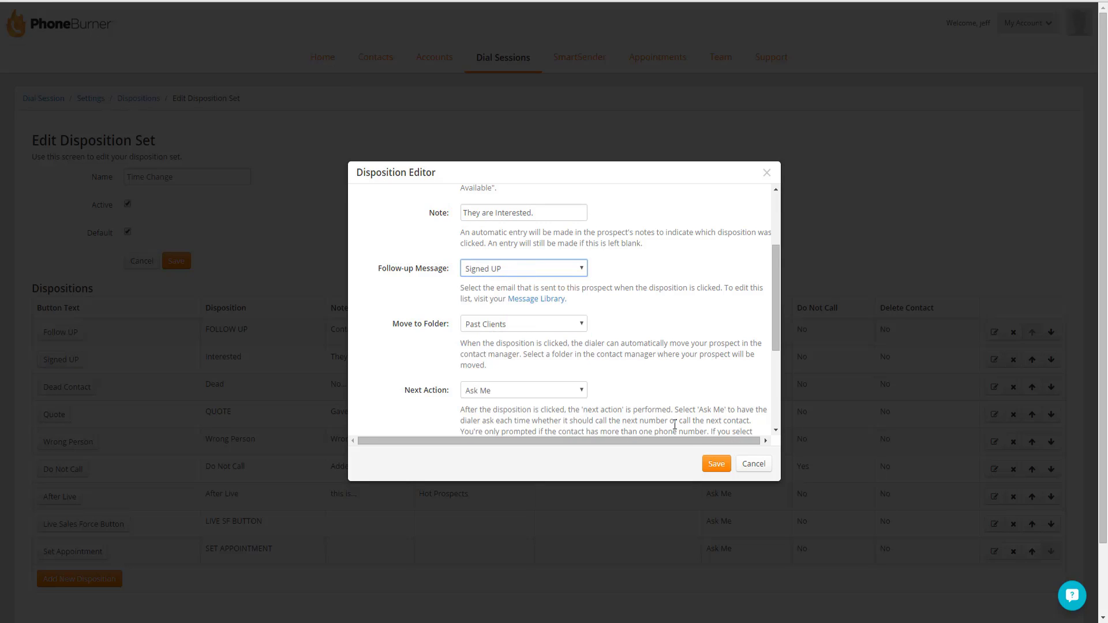
{"action": "left_click", "coordinate": [716, 464]}
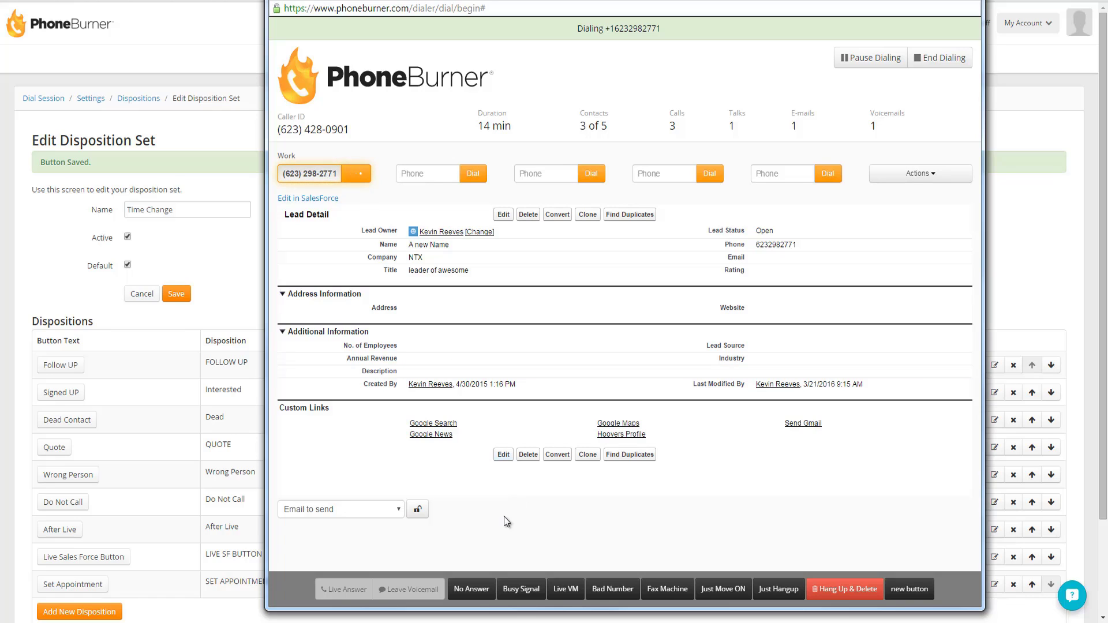
Step: Disposition the current call as No Answer, end the dial session and close its results window
{"action": "left_click", "coordinate": [472, 595]}
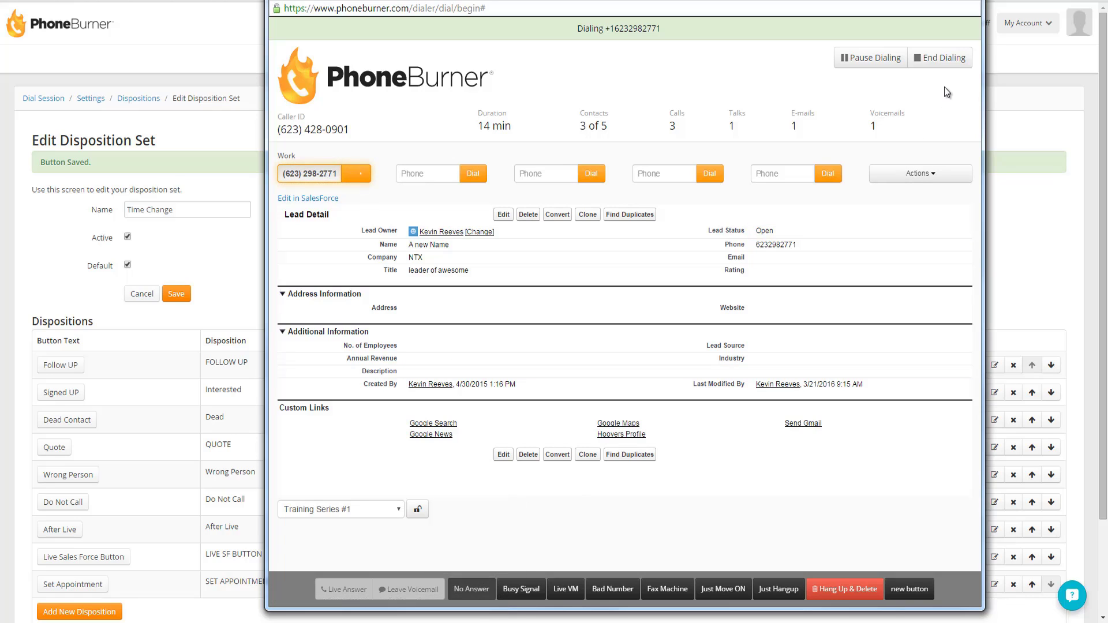
{"action": "left_click", "coordinate": [944, 60]}
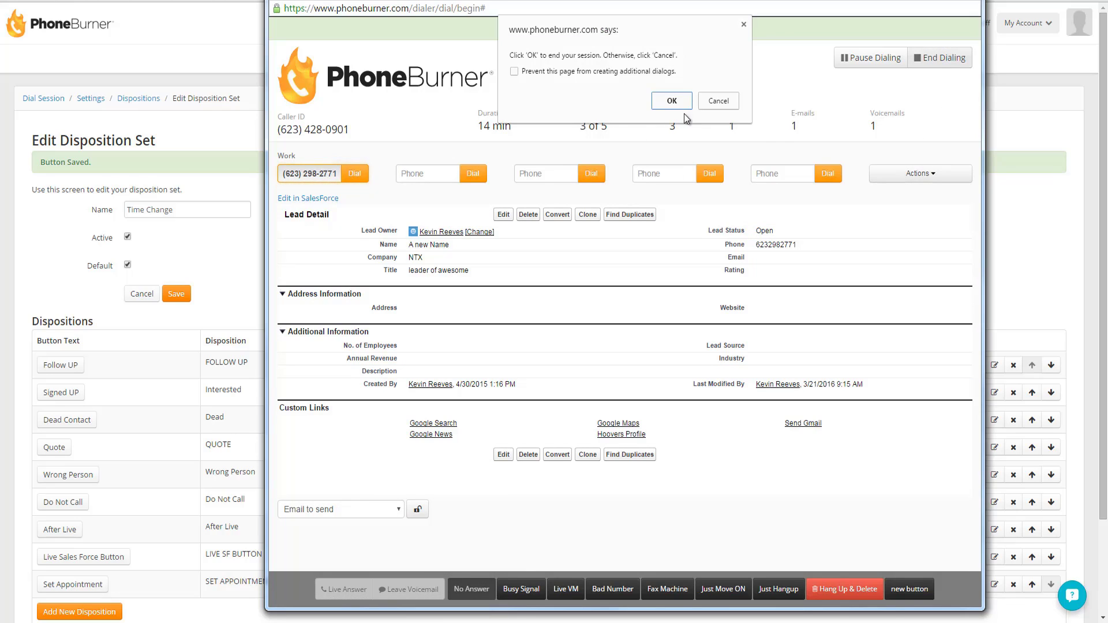
{"action": "left_click", "coordinate": [667, 101]}
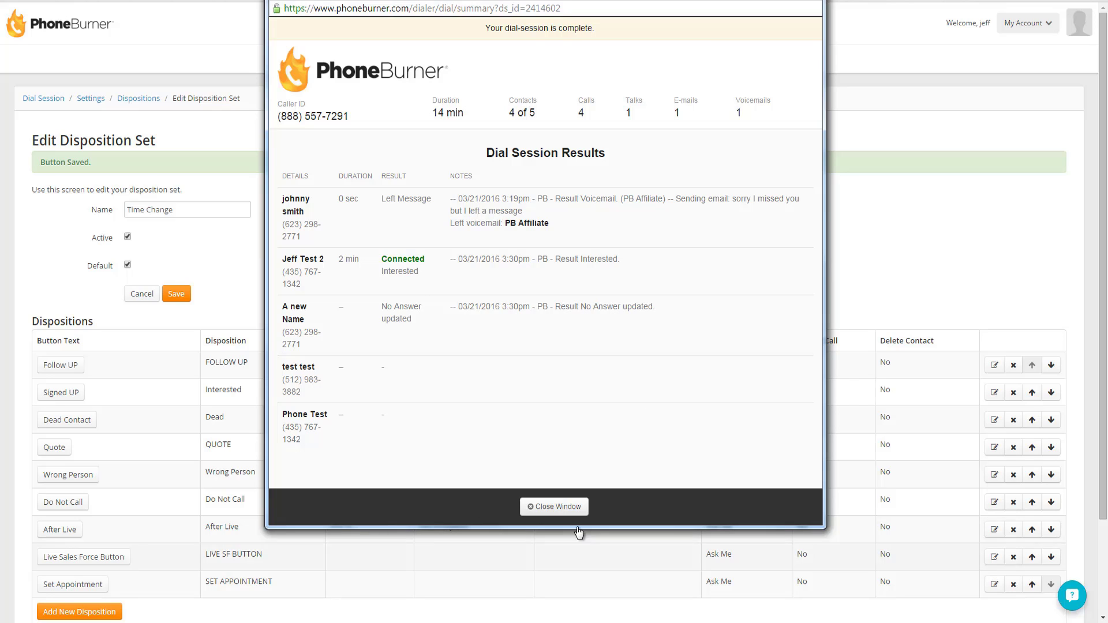
{"action": "left_click", "coordinate": [557, 508]}
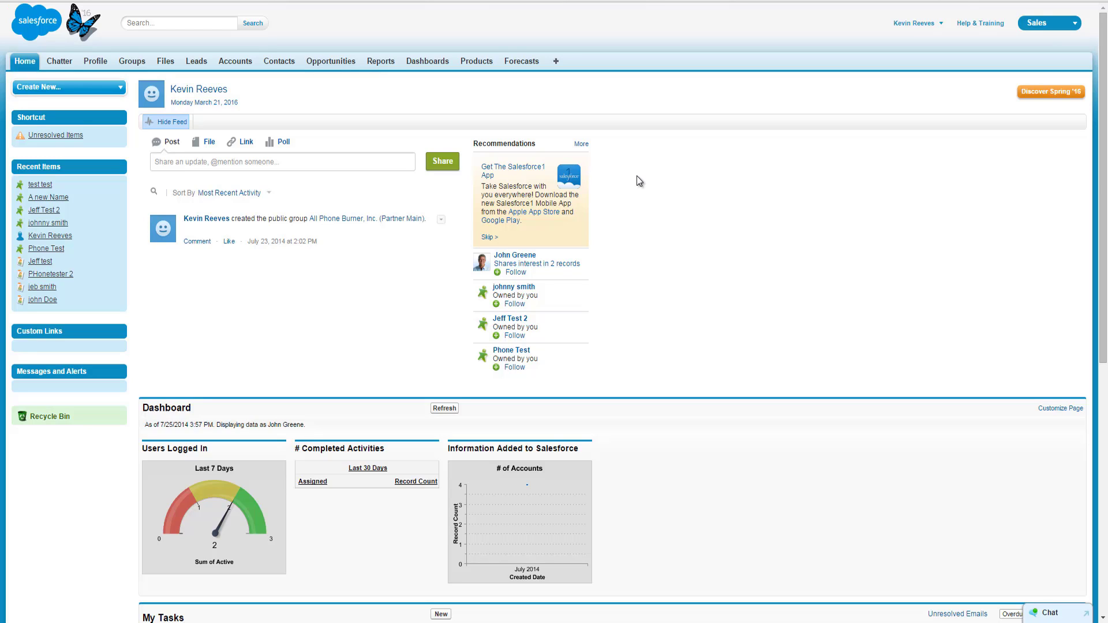
Step: Switch to Salesforce, change to the PhoneBurner app and open its account configuration page
{"action": "left_click", "coordinate": [1039, 23]}
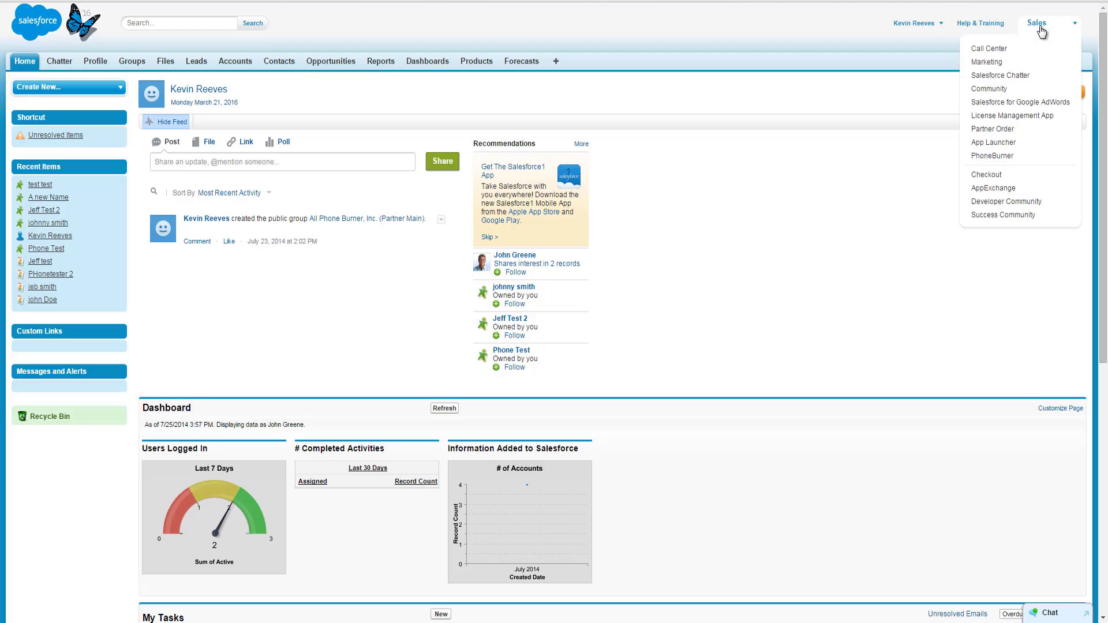
{"action": "left_click", "coordinate": [993, 155]}
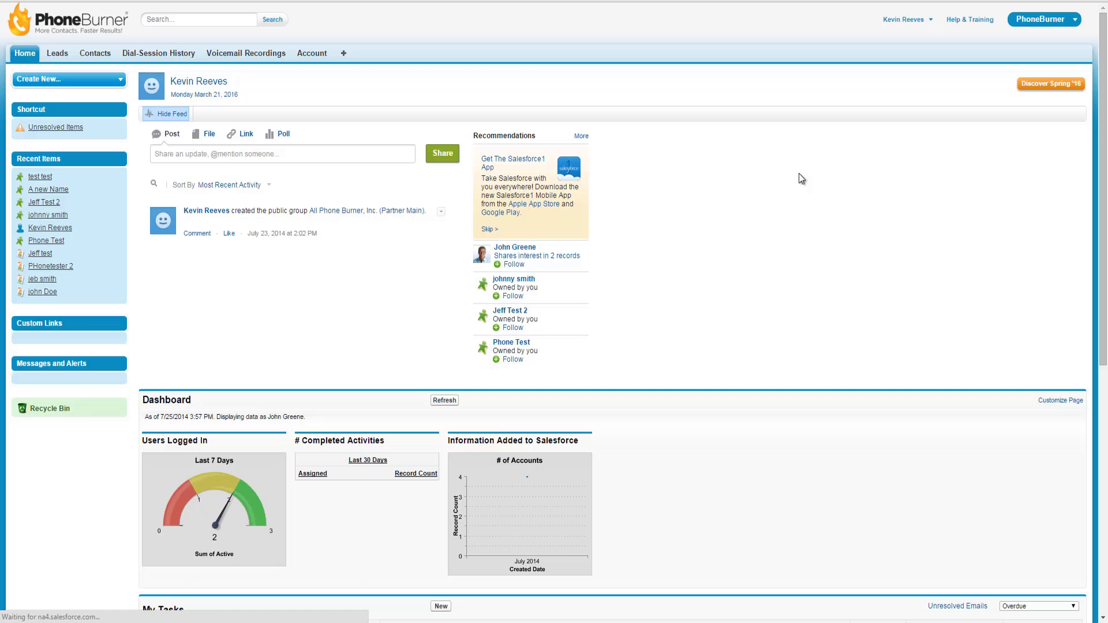
{"action": "left_click", "coordinate": [311, 57]}
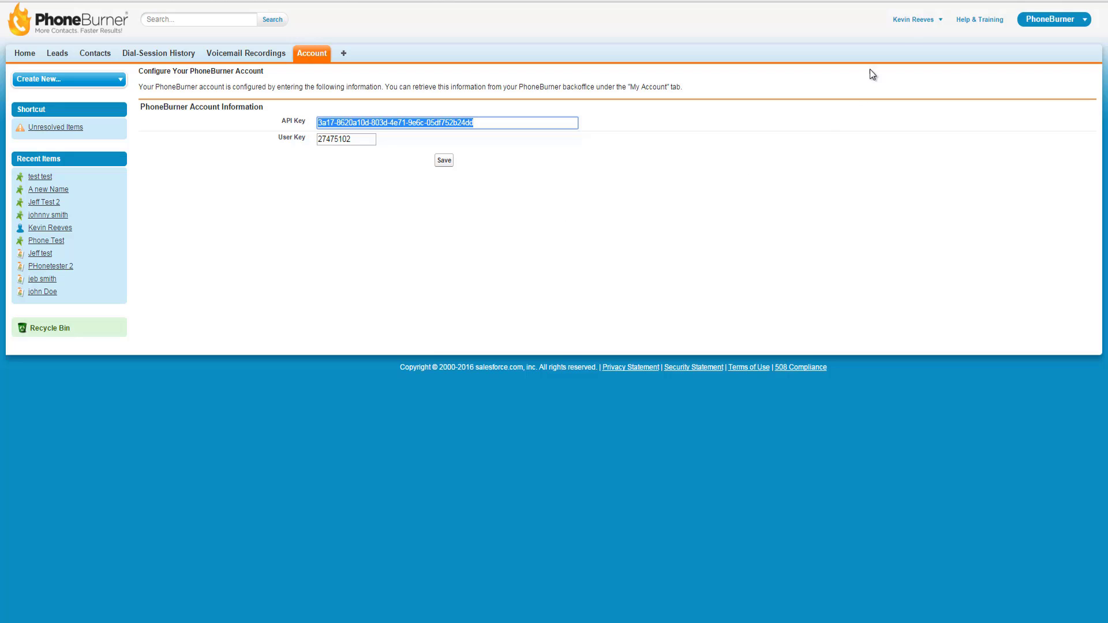
Step: In Salesforce Setup, open the PhoneBurner package's User Layout from the Users page layouts for editing and save it
{"action": "left_click", "coordinate": [914, 20]}
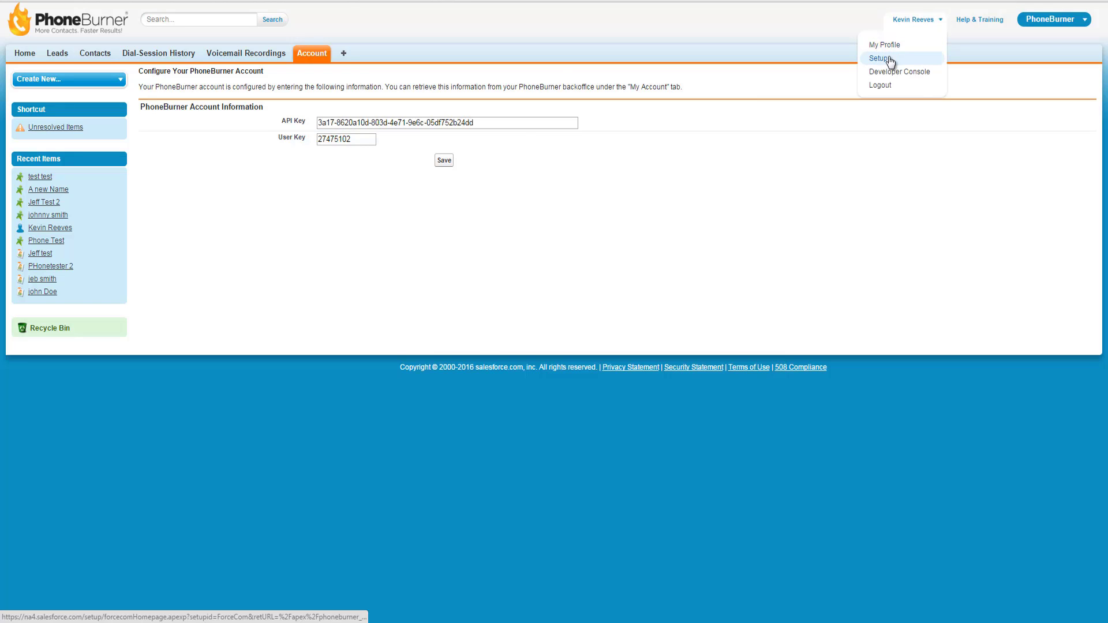
{"action": "left_click", "coordinate": [889, 58]}
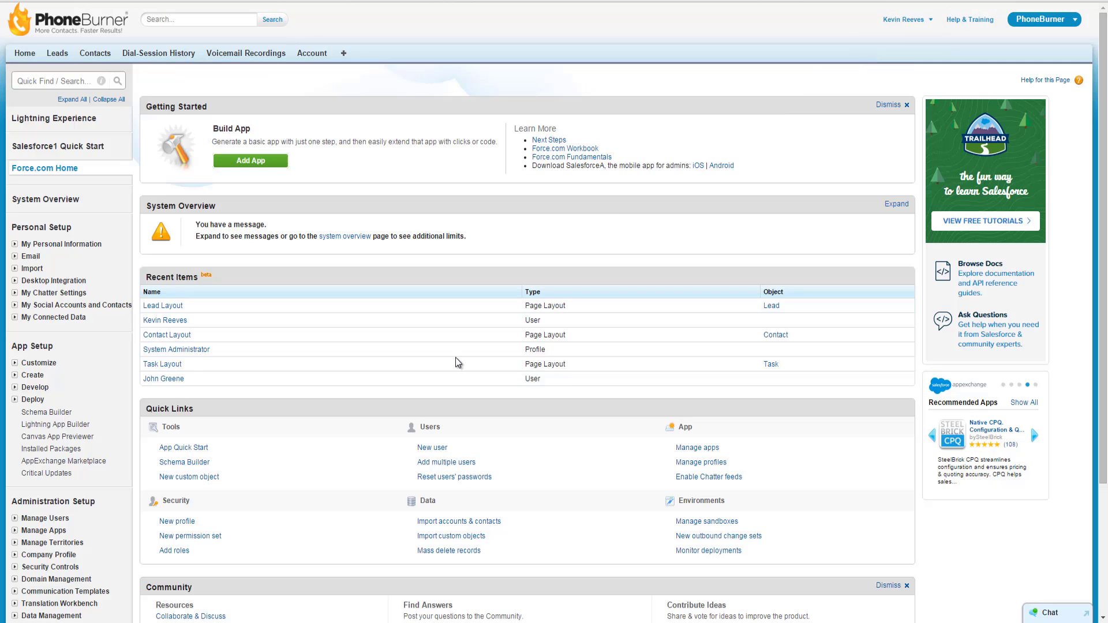
{"action": "left_click", "coordinate": [24, 367]}
{"action": "scroll", "coordinate": [112, 443], "scroll_direction": "down", "scroll_amount": 4}
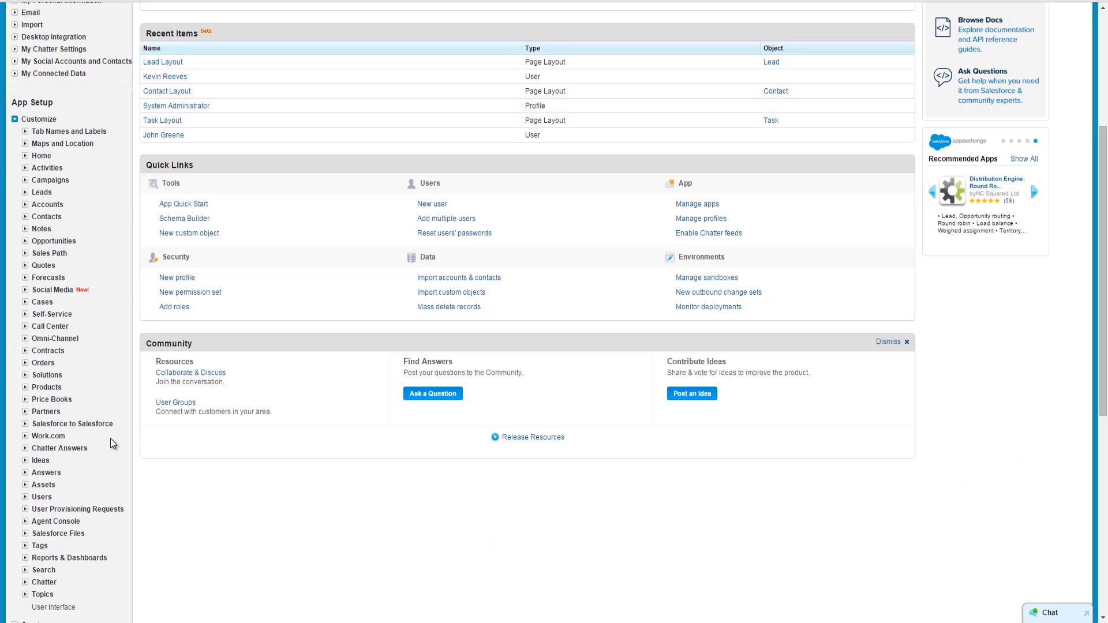
{"action": "left_click", "coordinate": [24, 497]}
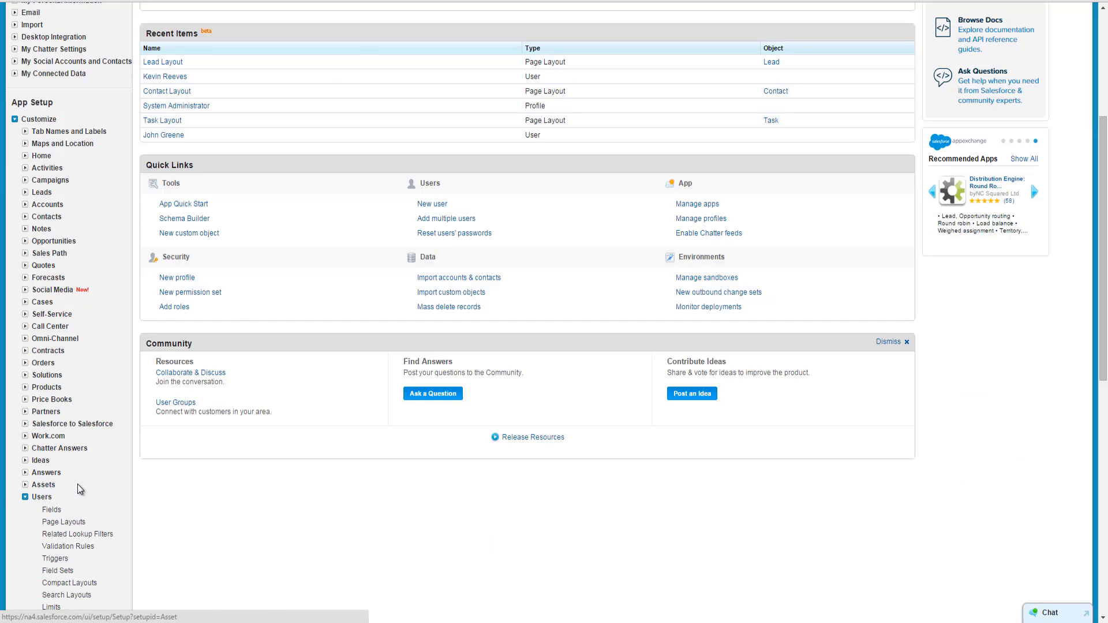
{"action": "scroll", "coordinate": [81, 489], "scroll_direction": "down", "scroll_amount": 1}
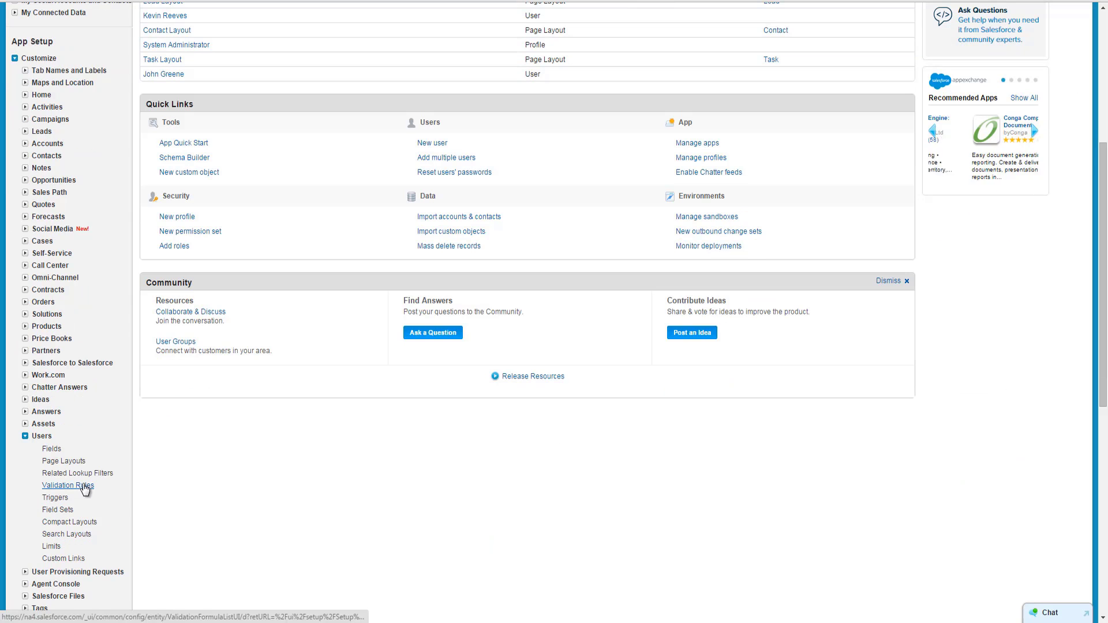
{"action": "left_click", "coordinate": [64, 462]}
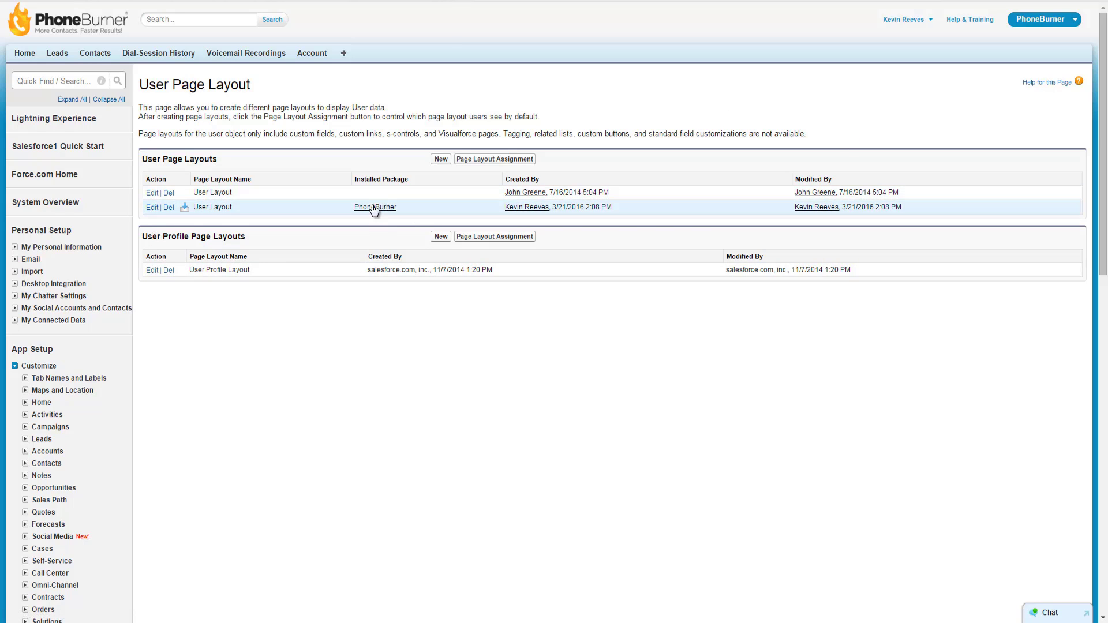
{"action": "left_click", "coordinate": [152, 207]}
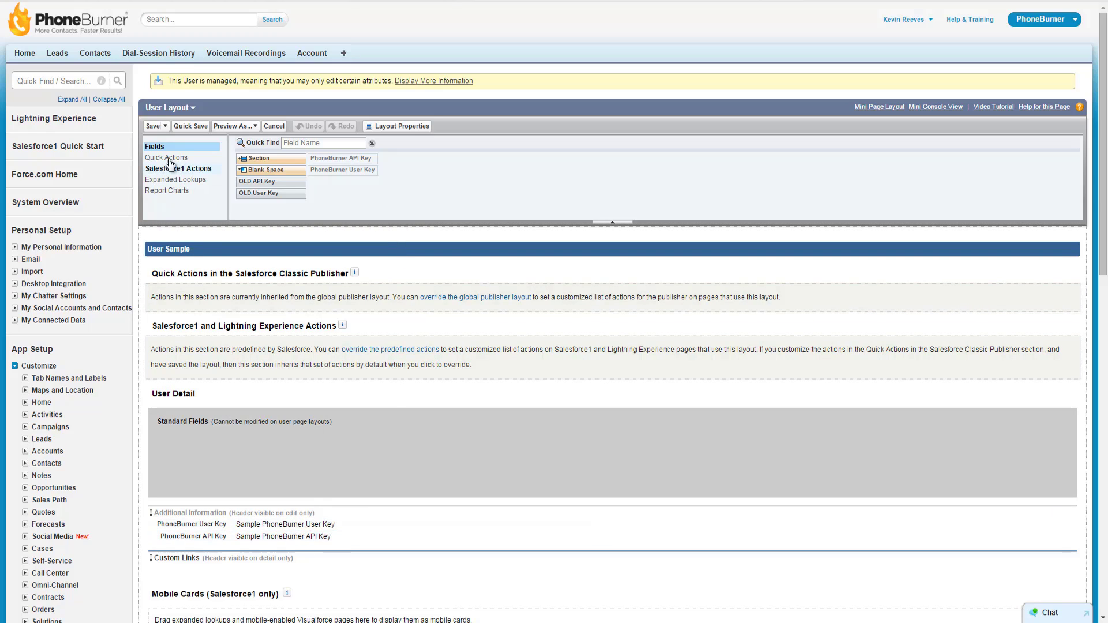
{"action": "left_click", "coordinate": [153, 126]}
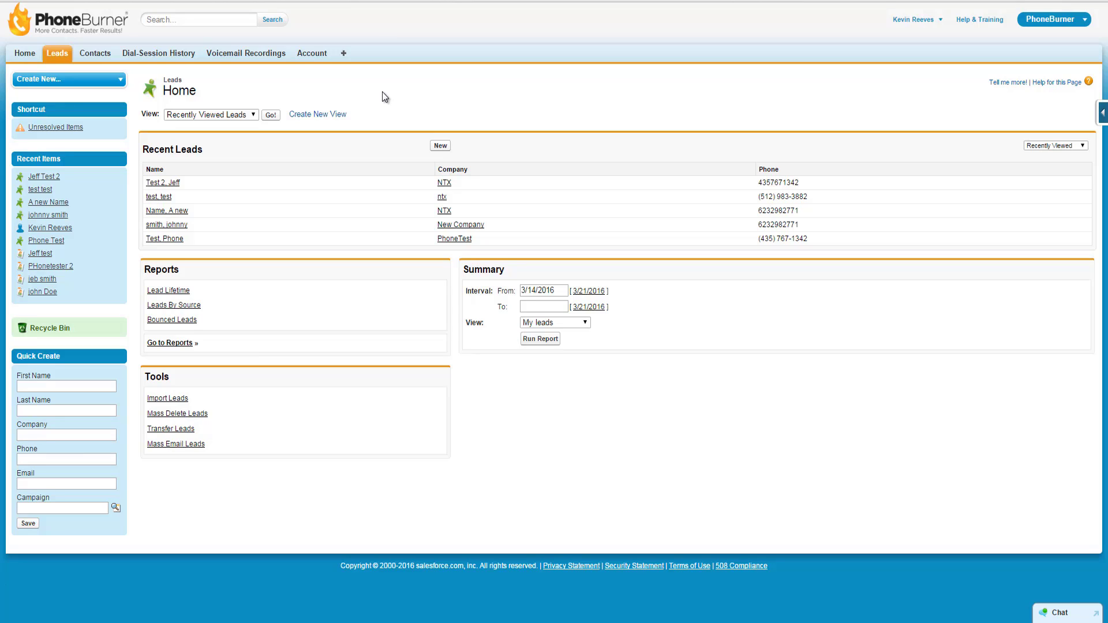
Step: Open the preselected list view of Salesforce contacts
{"action": "left_click", "coordinate": [87, 55]}
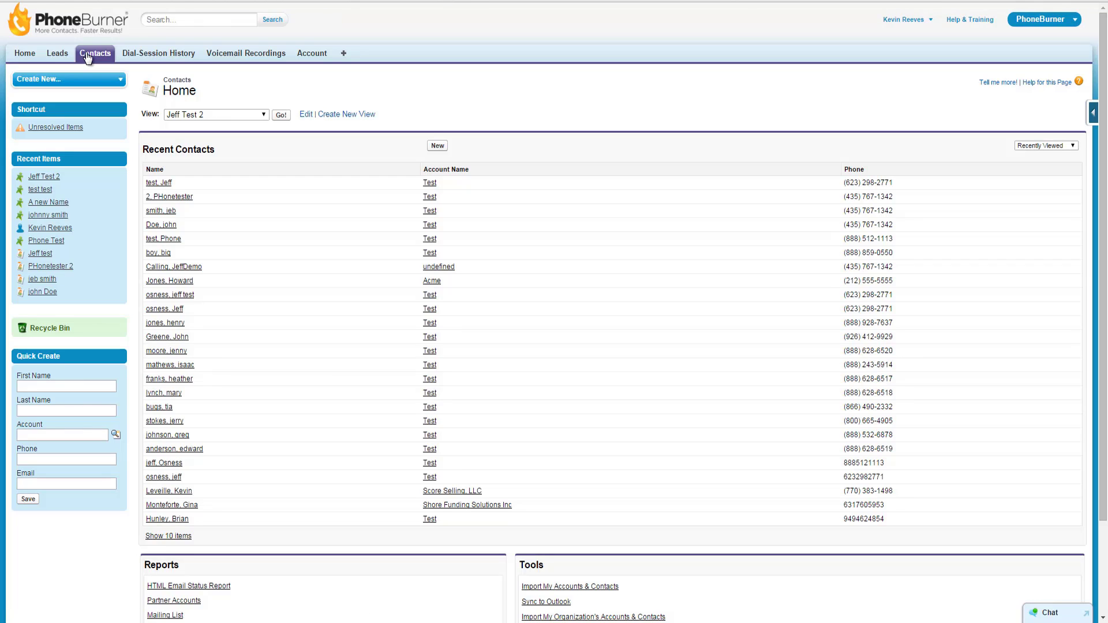
{"action": "left_click", "coordinate": [281, 115]}
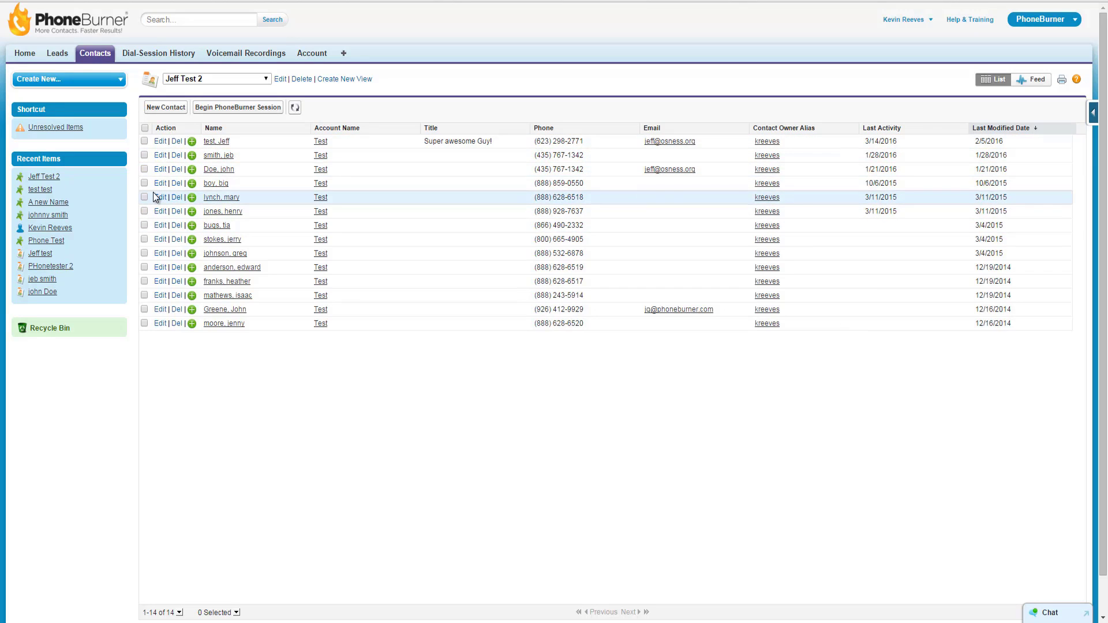
Step: Try to begin a PhoneBurner session without selecting any contacts, logging in with the prefilled credentials, and close the session window
{"action": "left_click", "coordinate": [248, 112]}
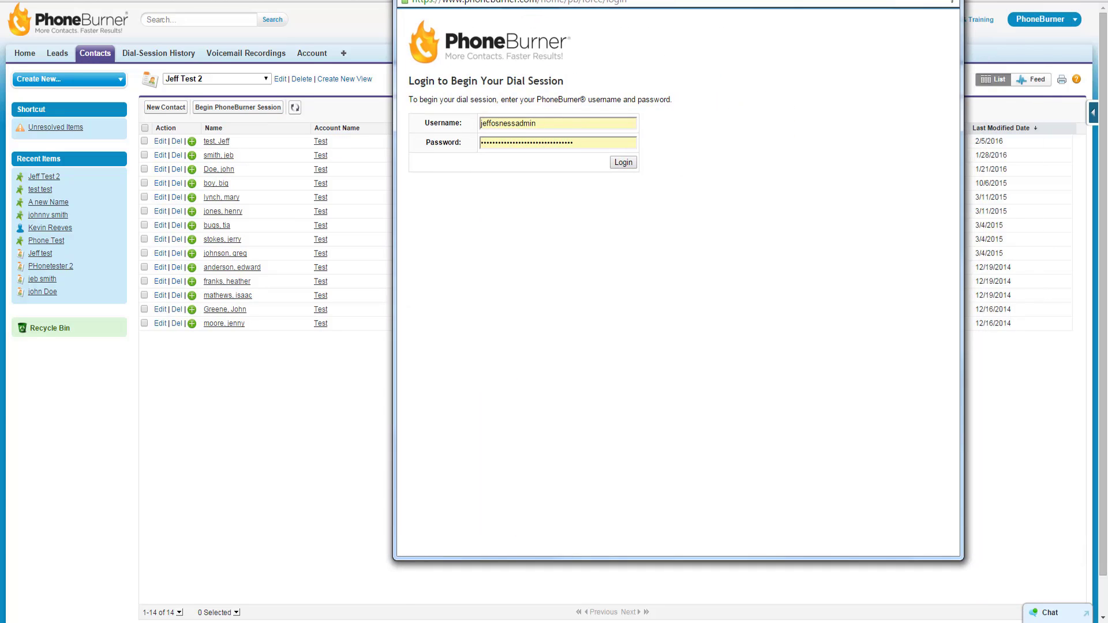
{"action": "left_click", "coordinate": [620, 165]}
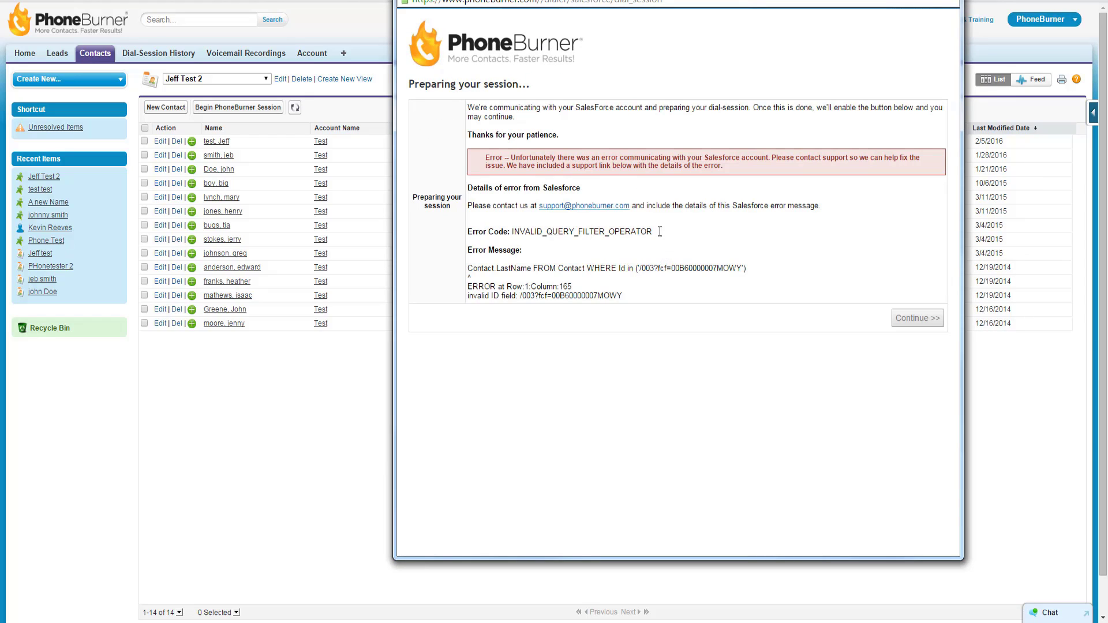
{"action": "left_click_drag", "start_coordinate": [653, 232], "coordinate": [516, 231]}
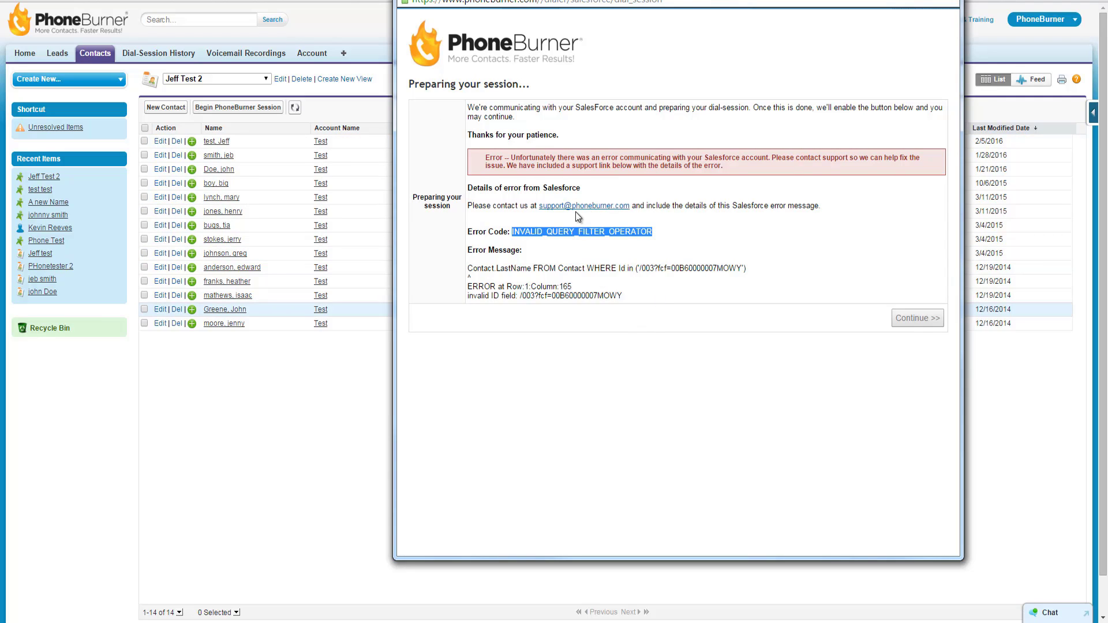
{"action": "key", "text": "ctrl+w"}
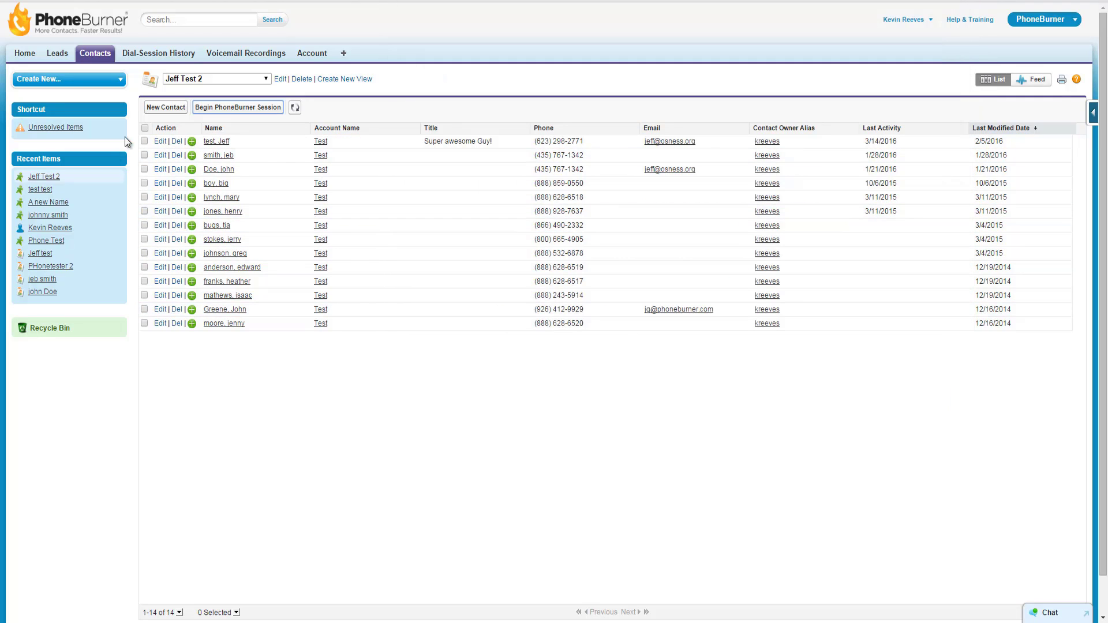
Step: Select all contacts in the list and begin a PhoneBurner session with them
{"action": "left_click", "coordinate": [144, 129]}
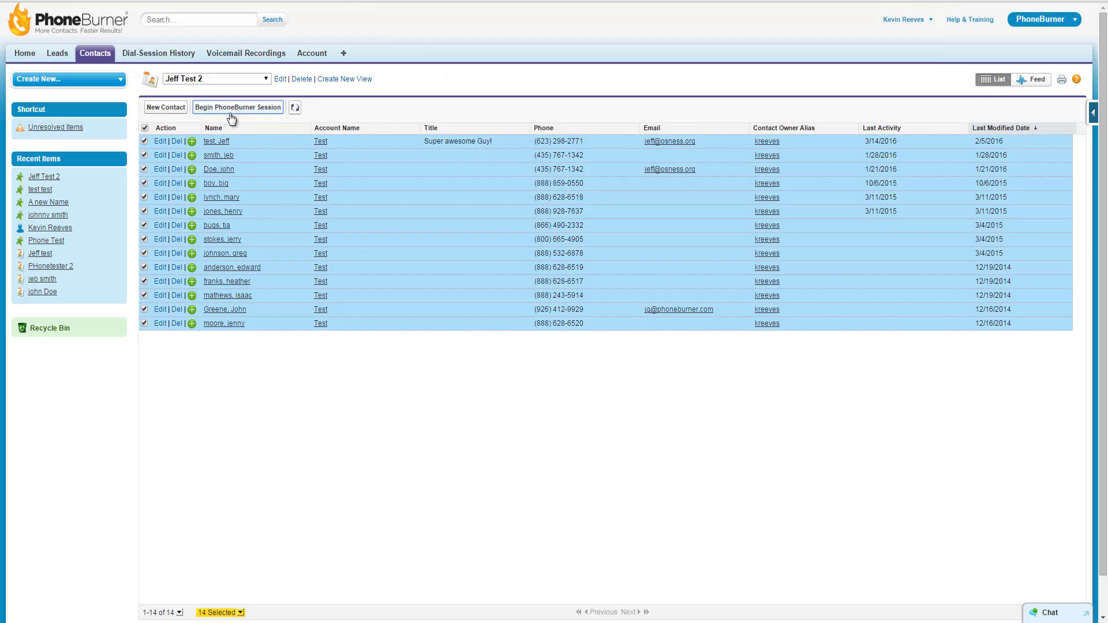
{"action": "left_click", "coordinate": [247, 108]}
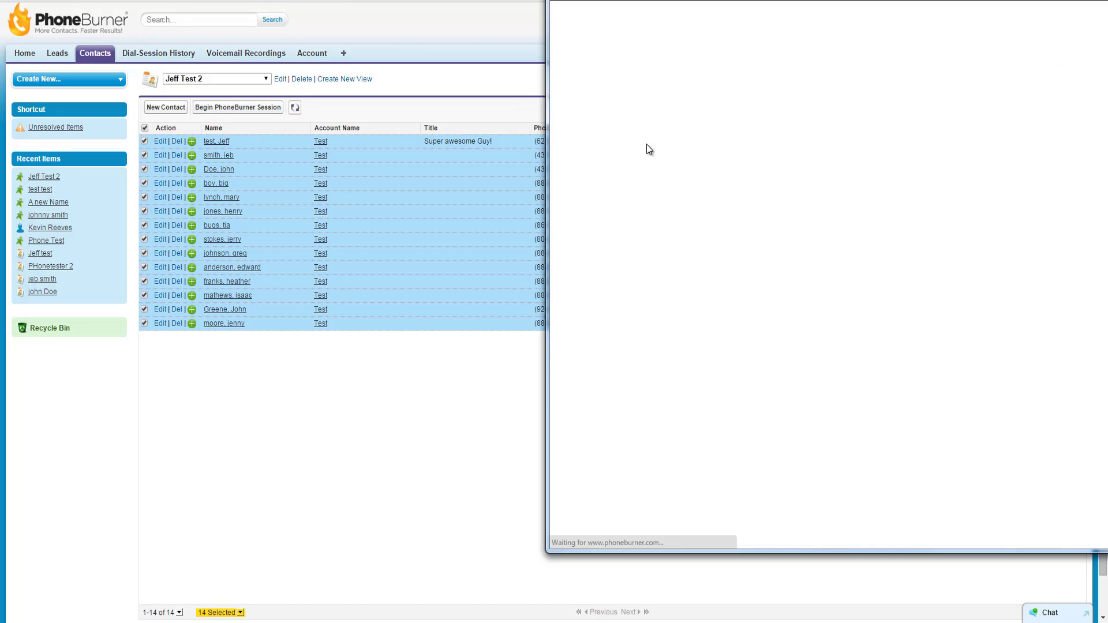